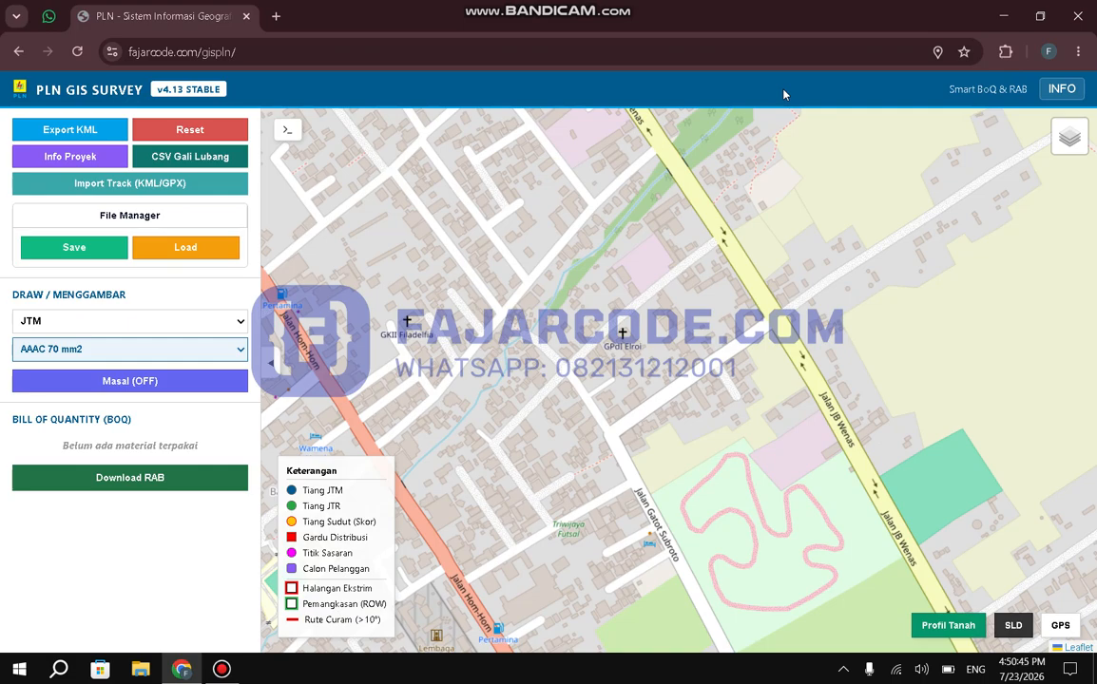
- Open the update information and read the version 4.13 release notes on poles, conductor calculation, BoQ export, SLD export and conductor types
{"action": "left_click", "coordinate": [1055, 89]}
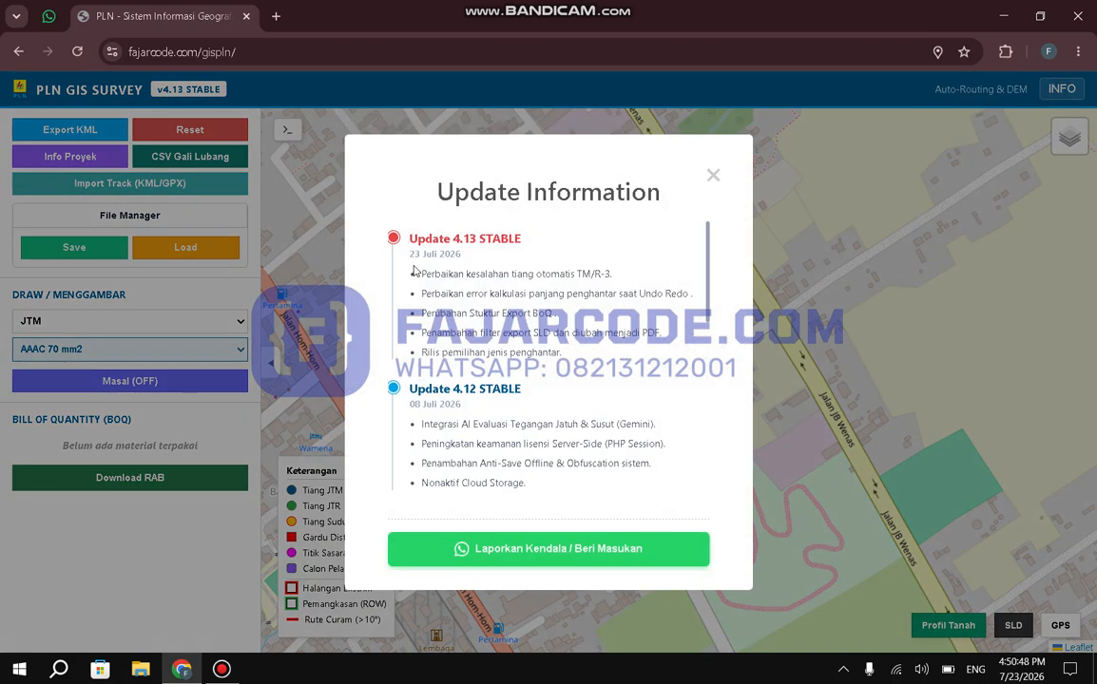
{"action": "left_click_drag", "start_coordinate": [410, 253], "coordinate": [482, 240]}
{"action": "scroll", "coordinate": [480, 267], "scroll_direction": "down", "scroll_amount": 1}
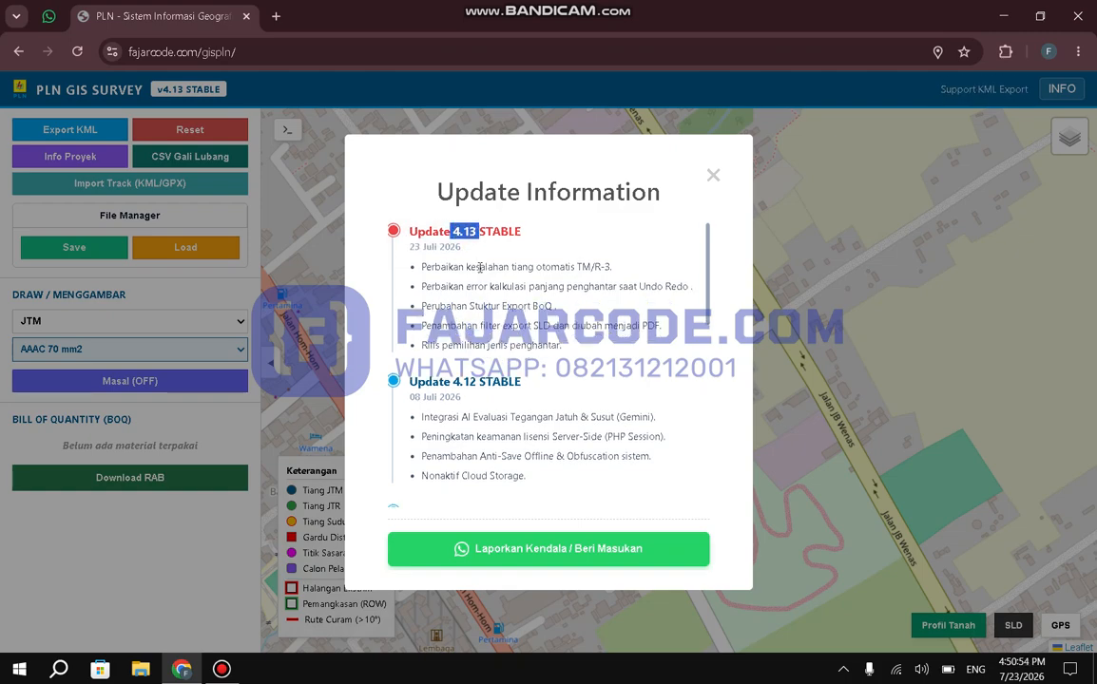
{"action": "left_click_drag", "start_coordinate": [419, 269], "coordinate": [633, 272]}
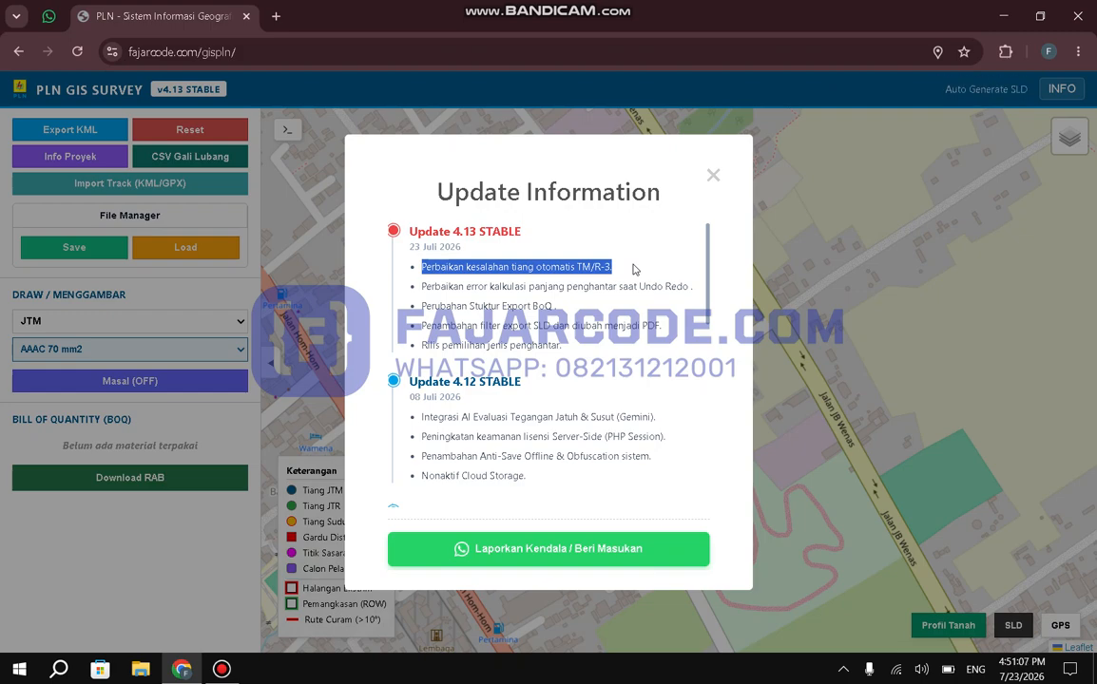
{"action": "scroll", "coordinate": [634, 270], "scroll_direction": "down", "scroll_amount": 1}
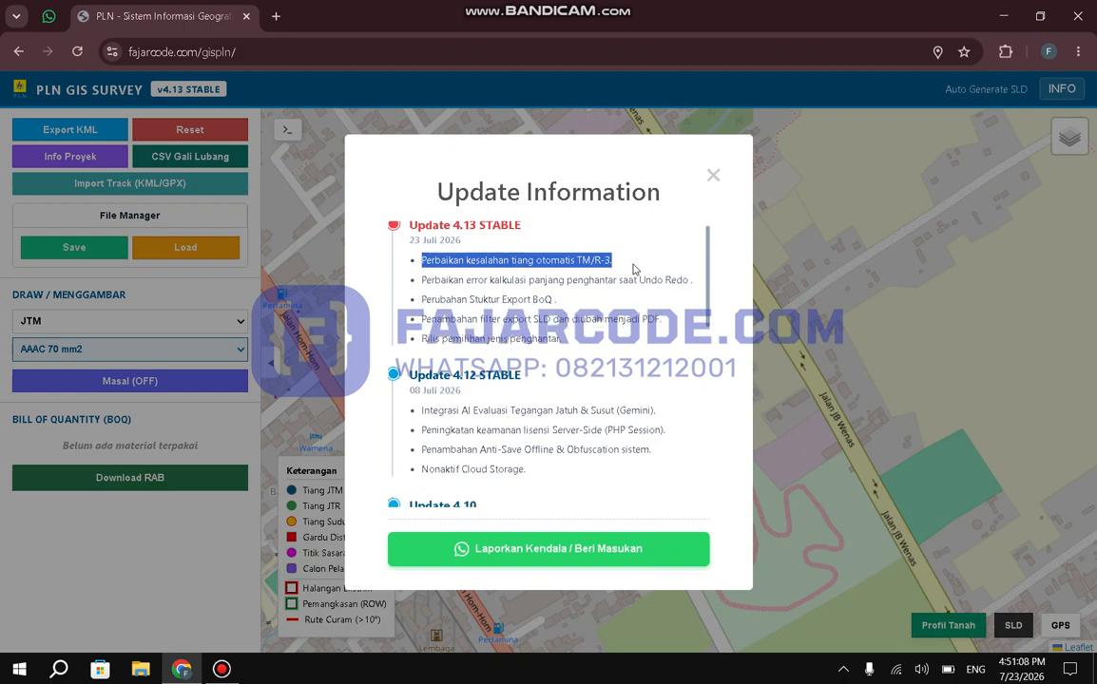
{"action": "left_click", "coordinate": [424, 281]}
{"action": "left_click_drag", "start_coordinate": [424, 281], "coordinate": [702, 279]}
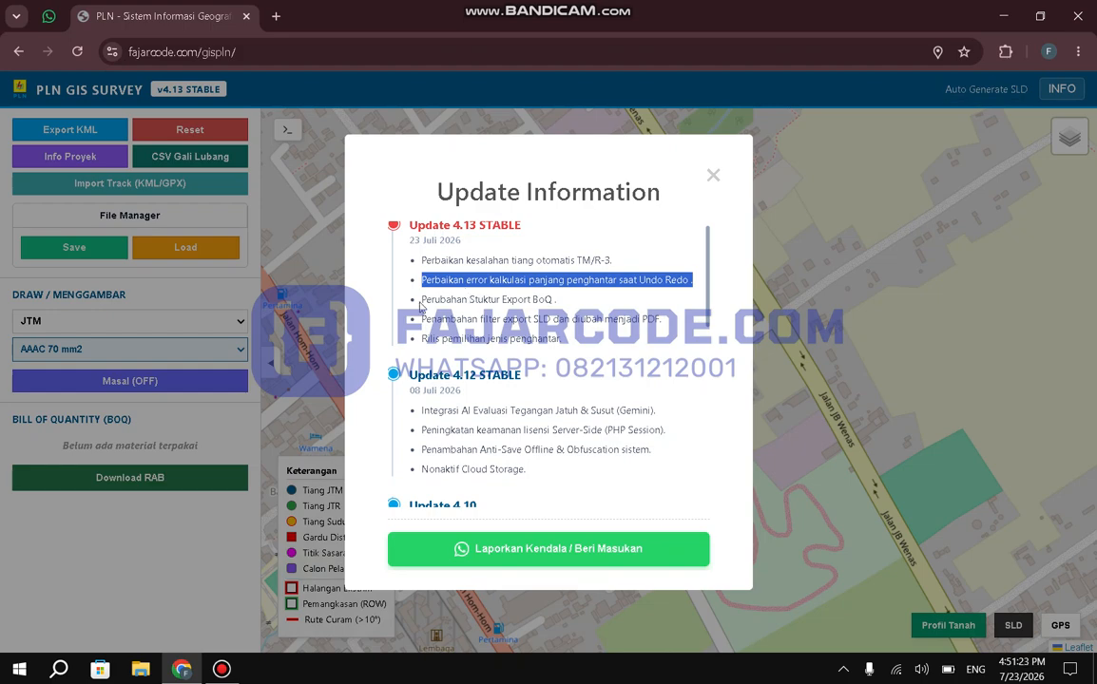
{"action": "left_click_drag", "start_coordinate": [423, 303], "coordinate": [568, 303]}
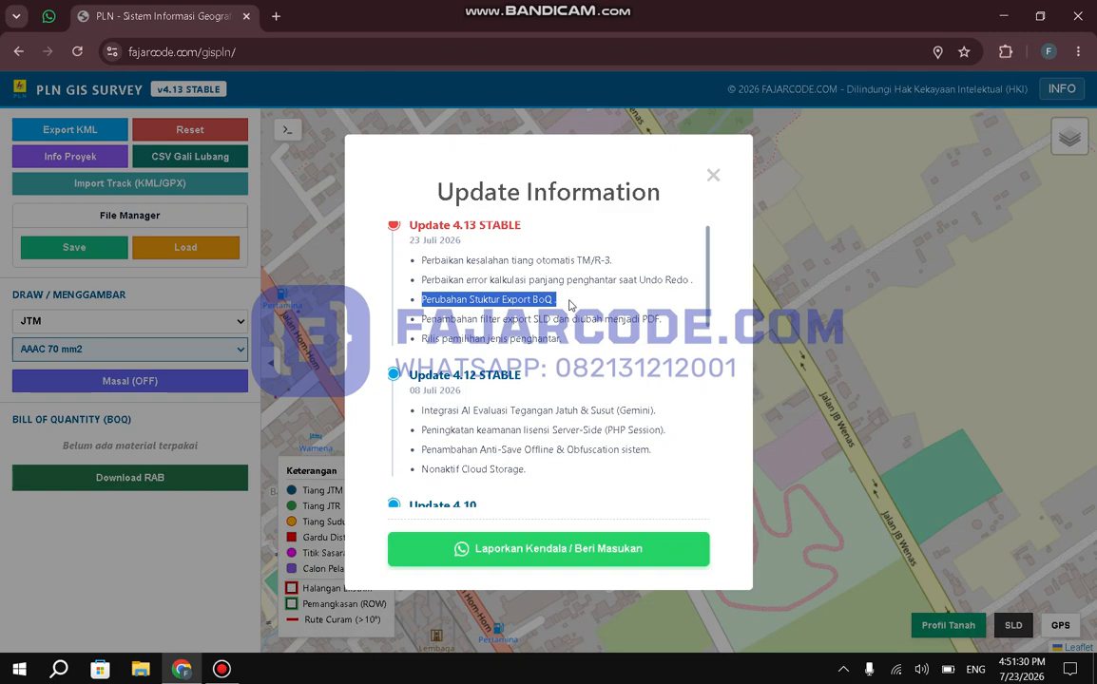
{"action": "scroll", "coordinate": [569, 304], "scroll_direction": "down", "scroll_amount": 1}
{"action": "left_click_drag", "start_coordinate": [423, 296], "coordinate": [658, 288]}
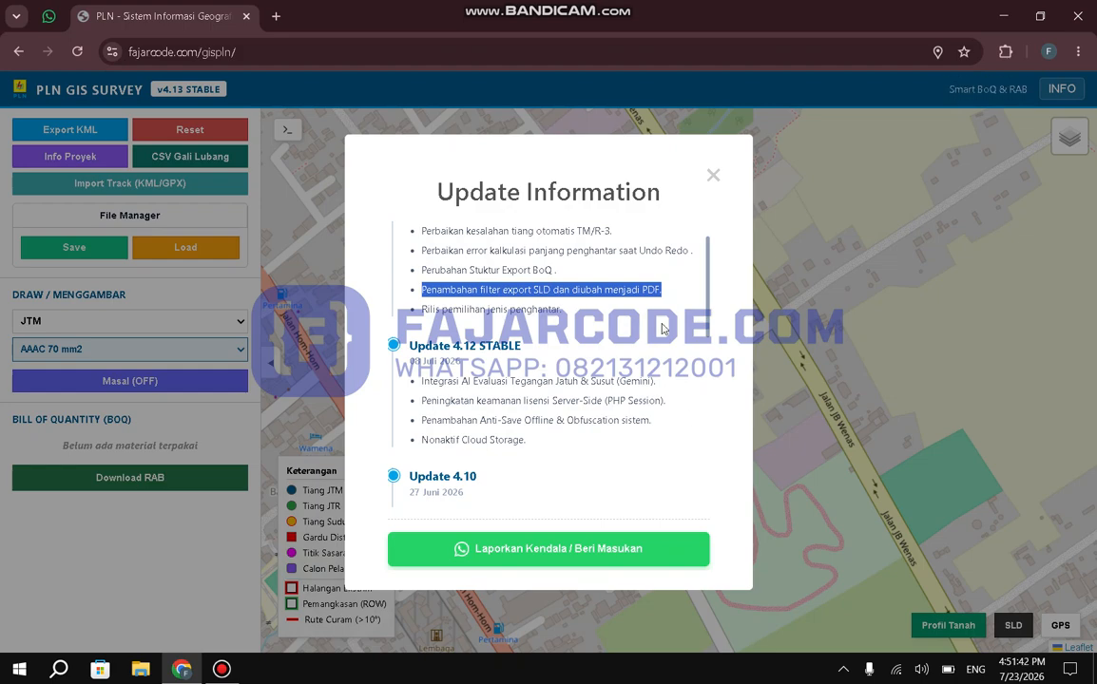
{"action": "double_click", "coordinate": [648, 289]}
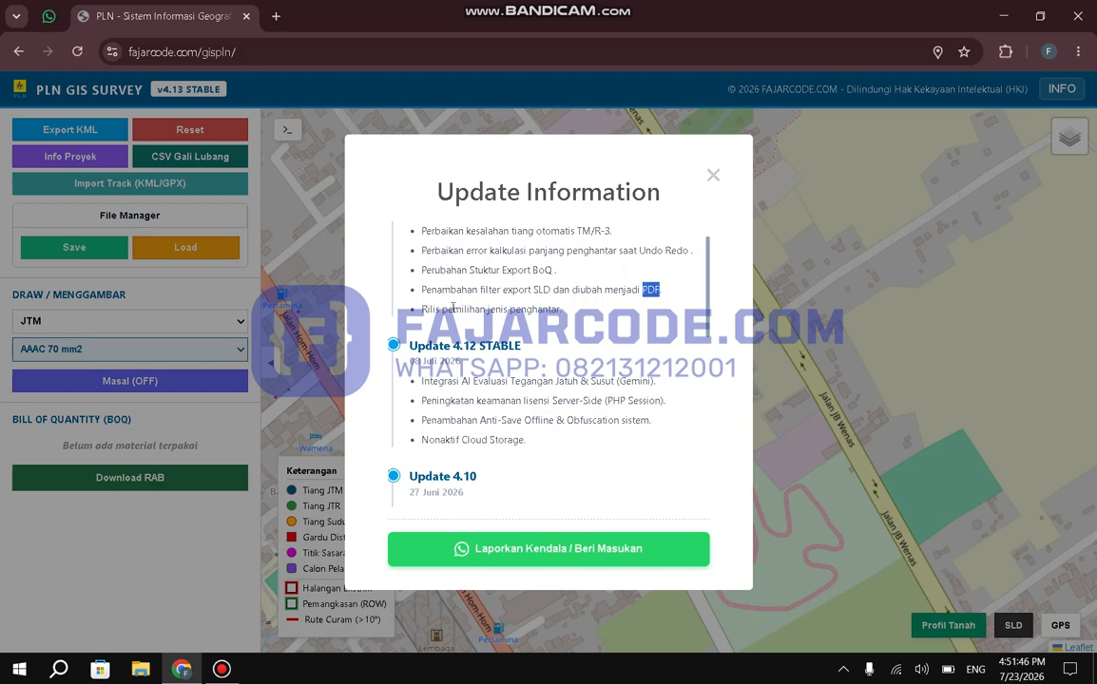
{"action": "left_click_drag", "start_coordinate": [421, 313], "coordinate": [589, 313]}
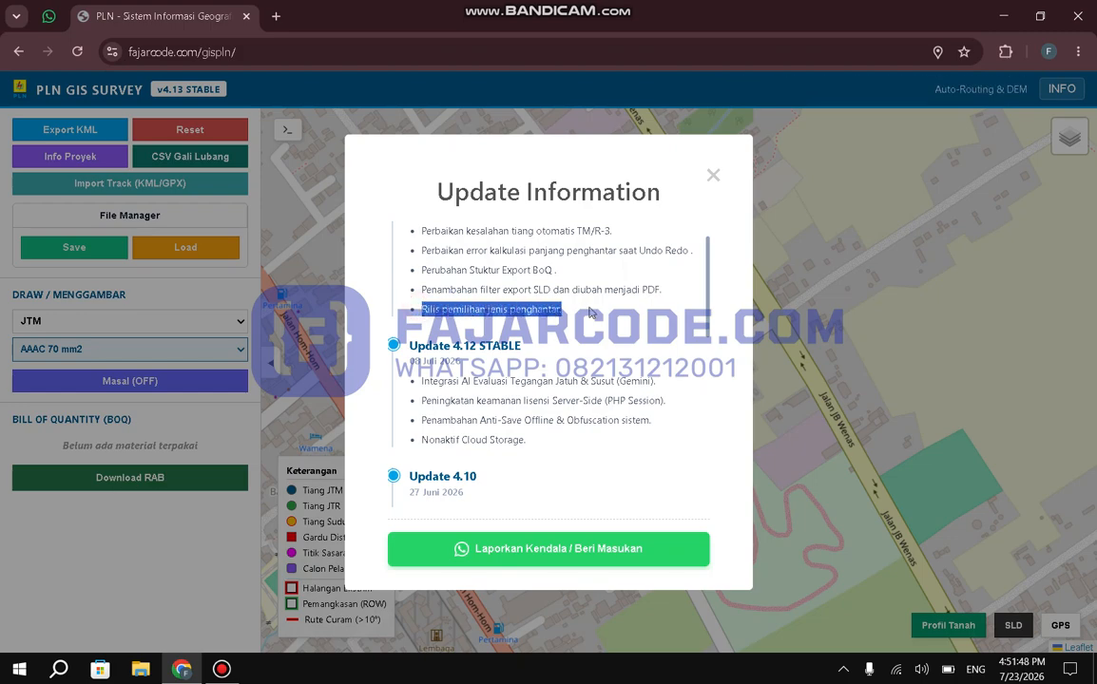
{"action": "left_click", "coordinate": [715, 174]}
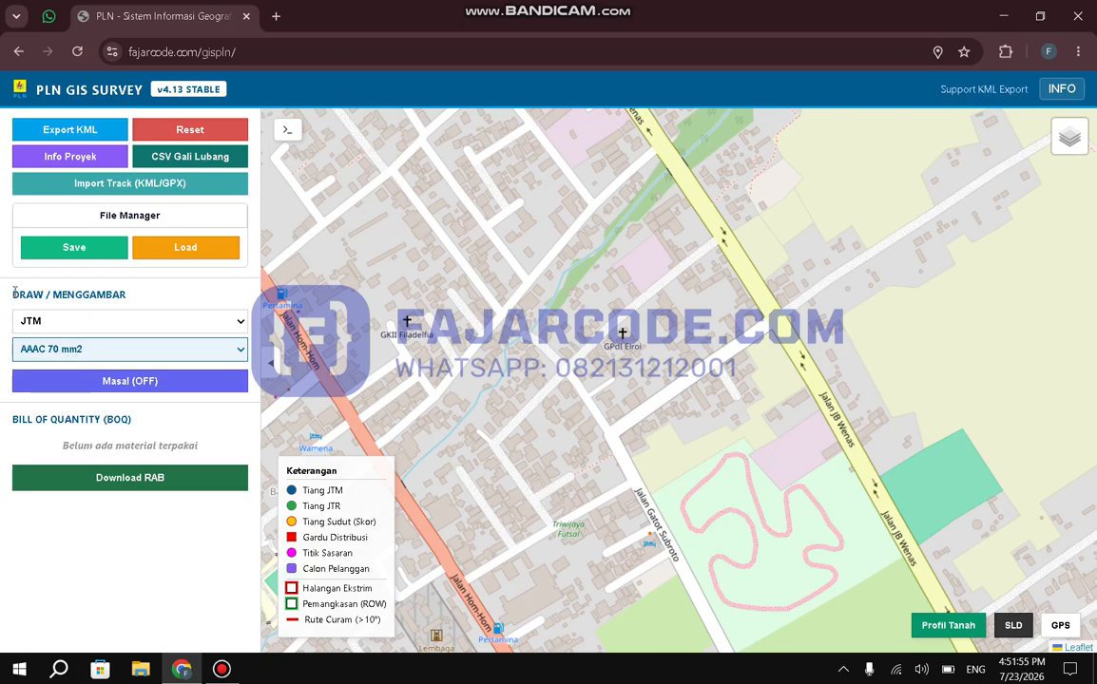
{"action": "left_click", "coordinate": [1013, 626]}
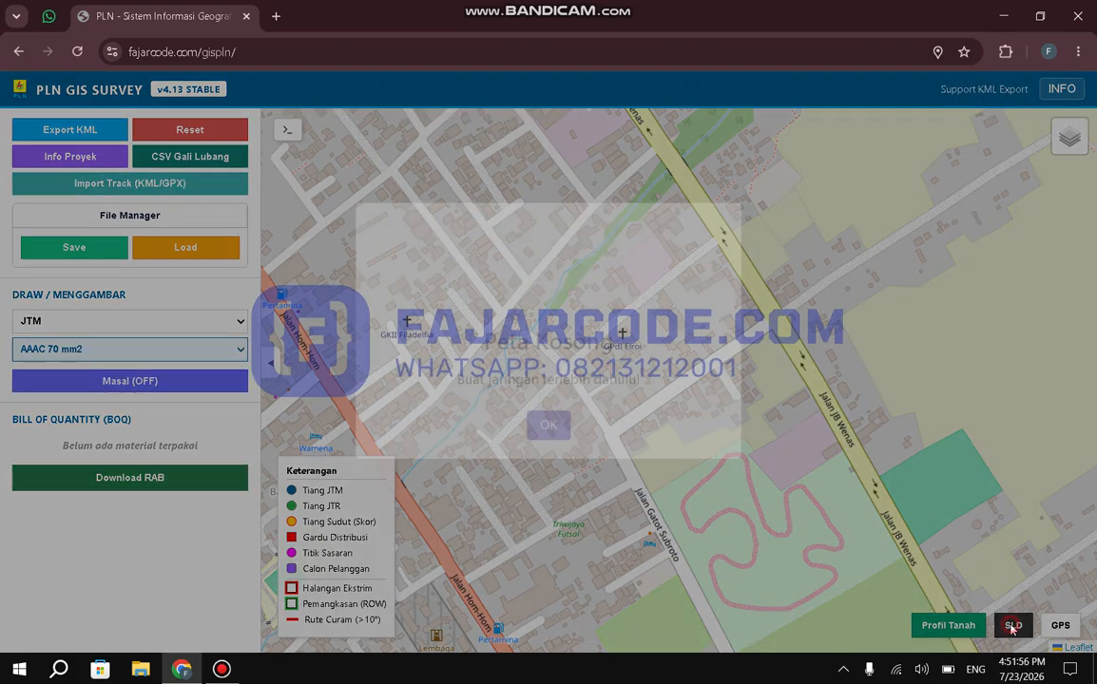
{"action": "left_click", "coordinate": [550, 464]}
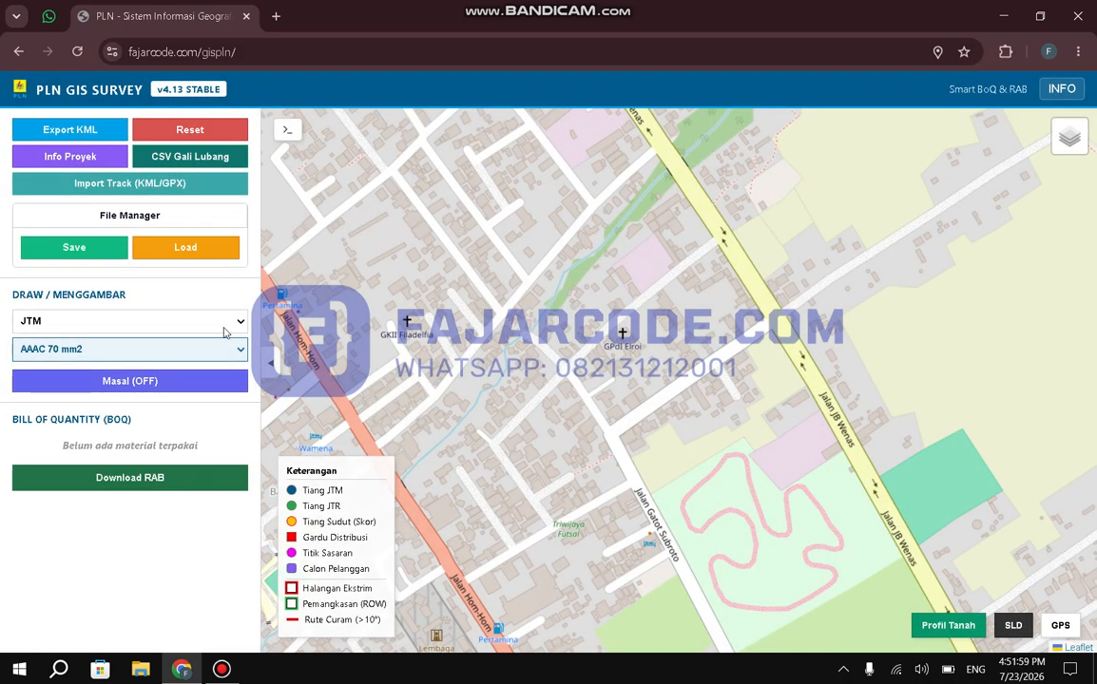
{"action": "left_click", "coordinate": [221, 326]}
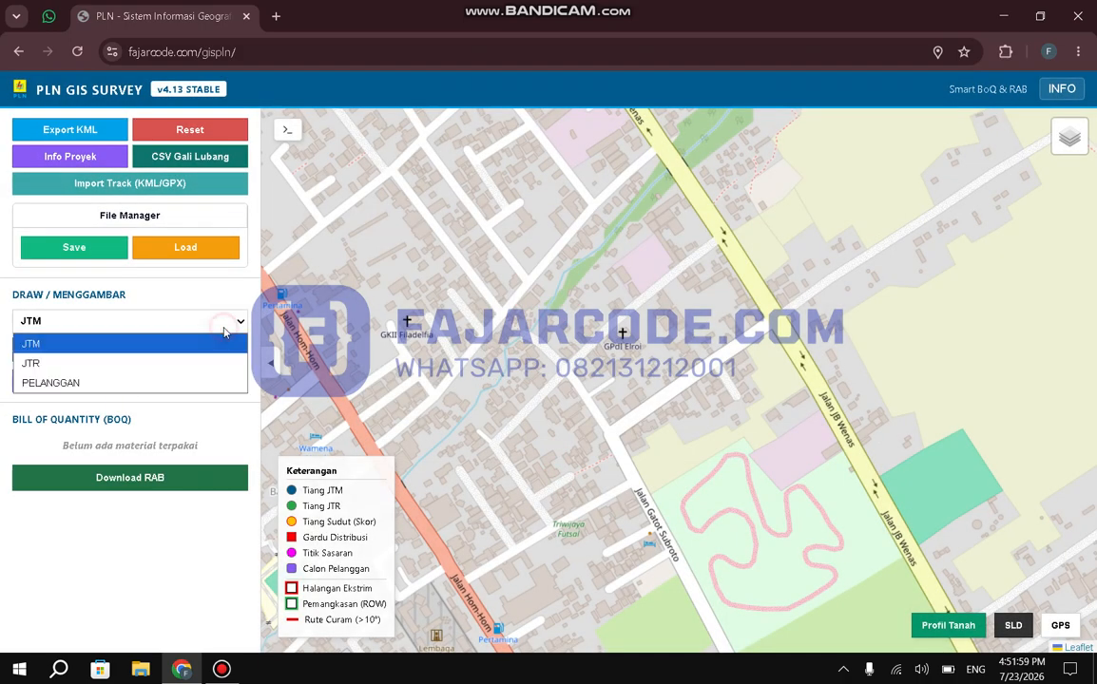
{"action": "left_click", "coordinate": [171, 363]}
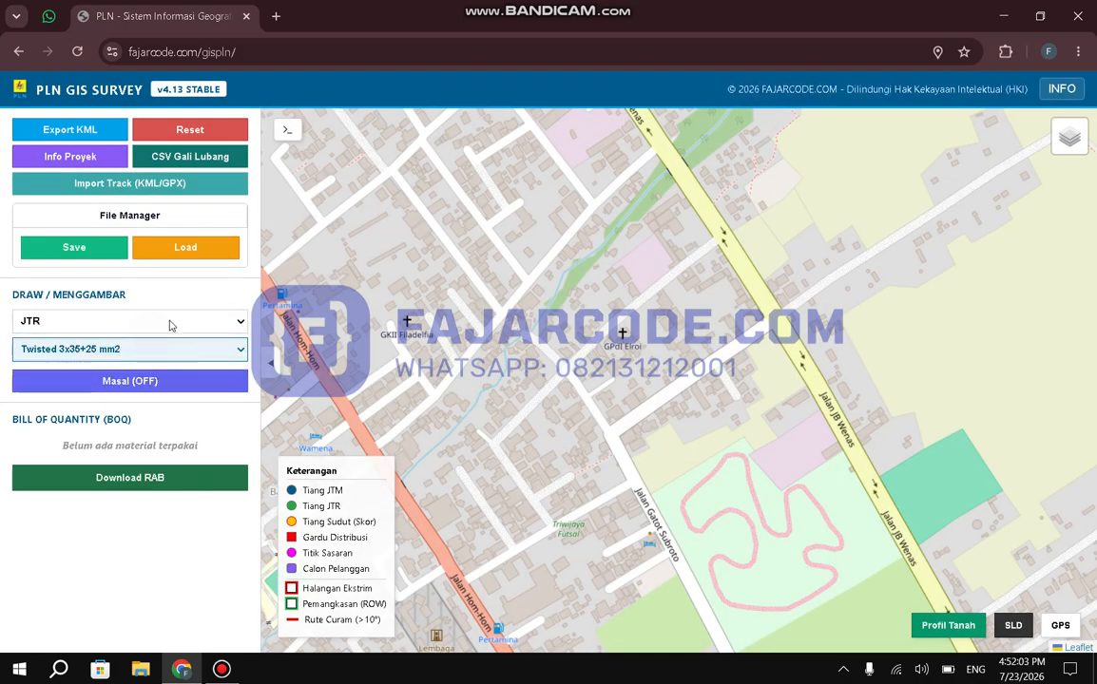
{"action": "left_click", "coordinate": [165, 324]}
{"action": "left_click", "coordinate": [145, 342]}
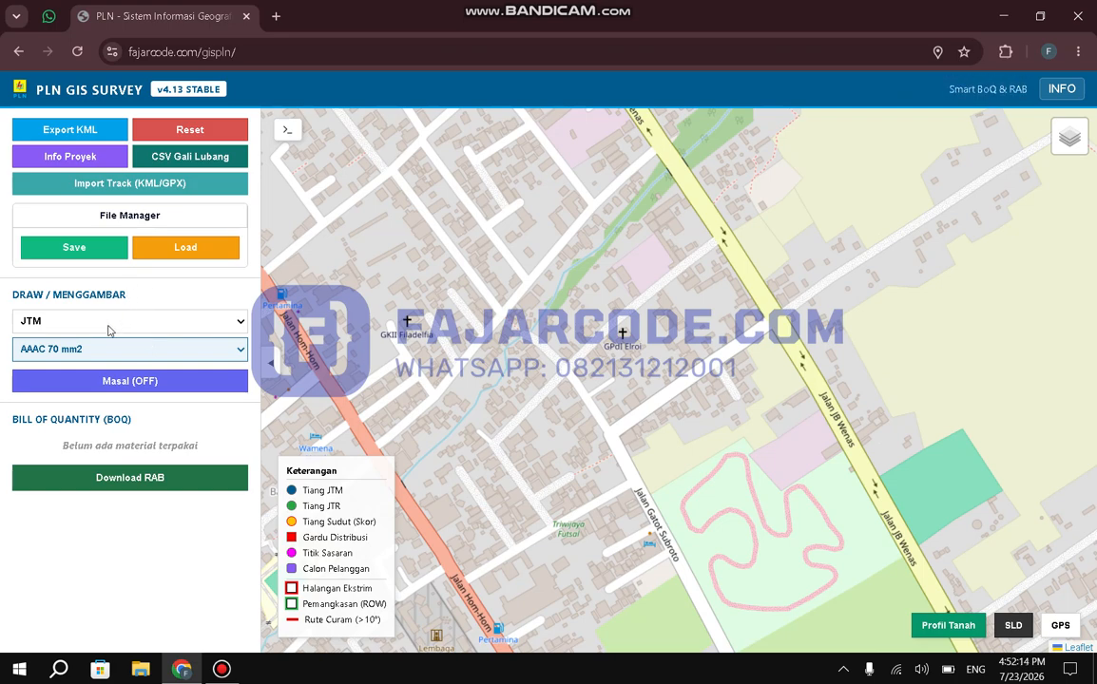
- Set the drawing network type to JTM with the AAAC-S 150 mm2 conductor
{"action": "left_click", "coordinate": [107, 323]}
{"action": "left_click", "coordinate": [113, 342]}
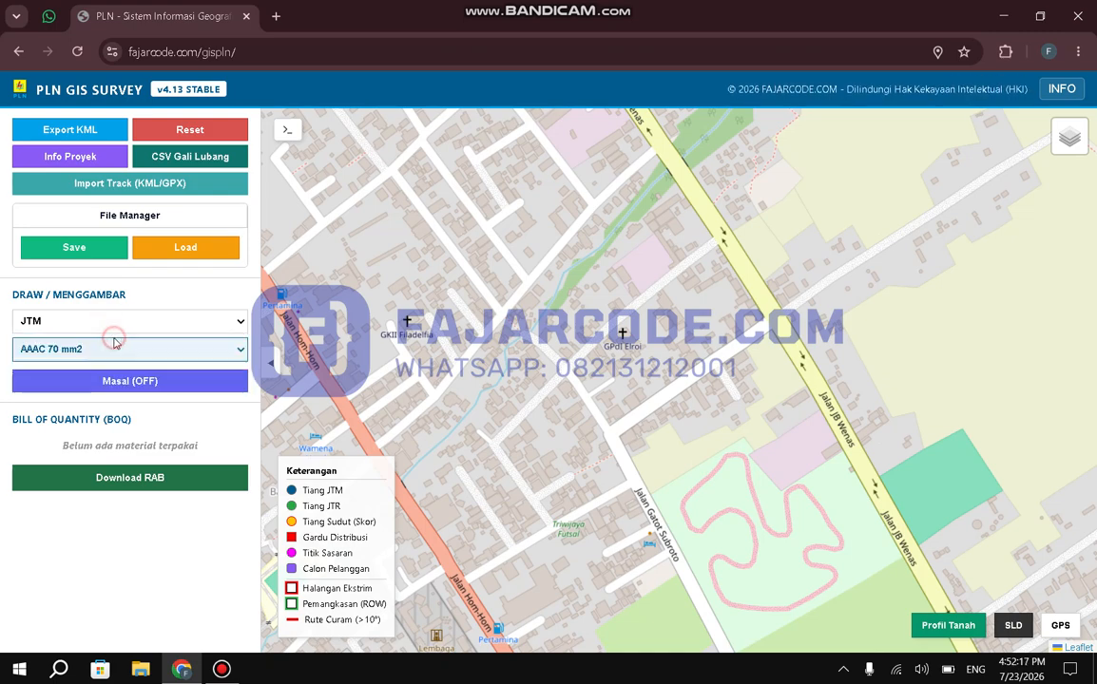
{"action": "left_click", "coordinate": [113, 343]}
{"action": "left_click", "coordinate": [115, 388]}
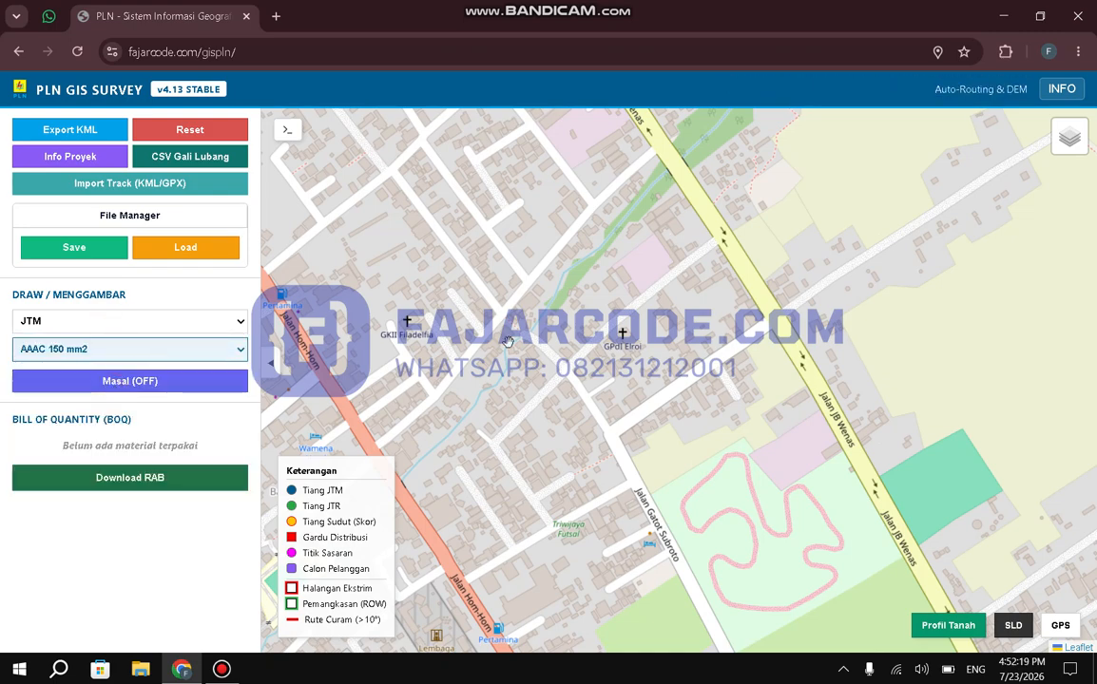
{"action": "left_click", "coordinate": [145, 349]}
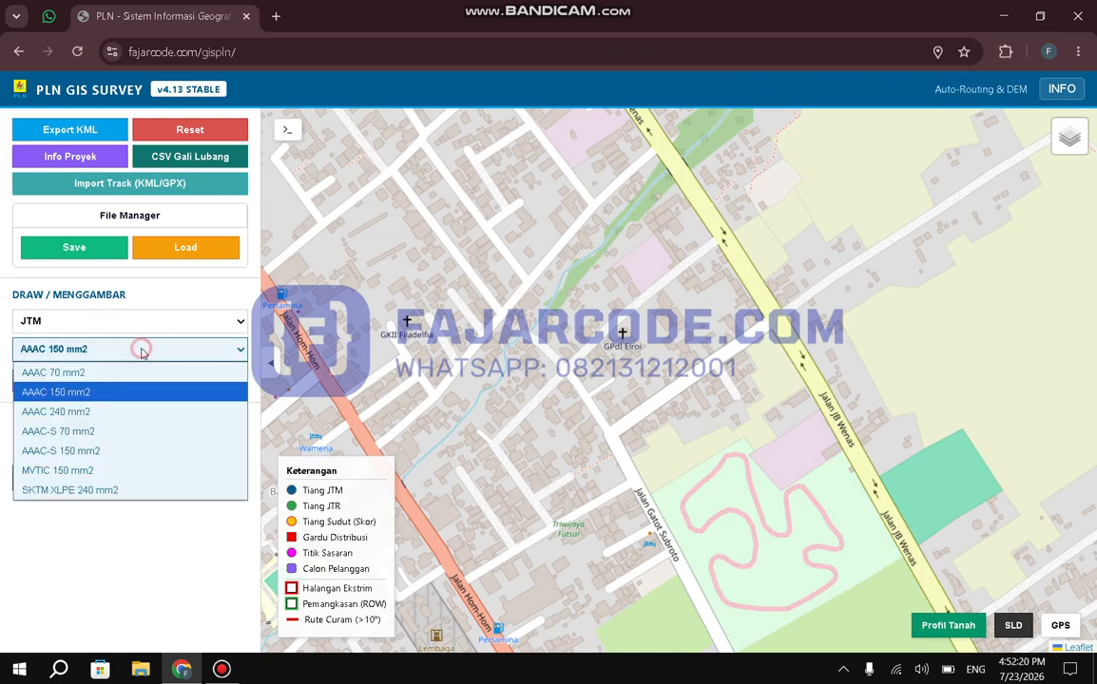
{"action": "left_click", "coordinate": [86, 452]}
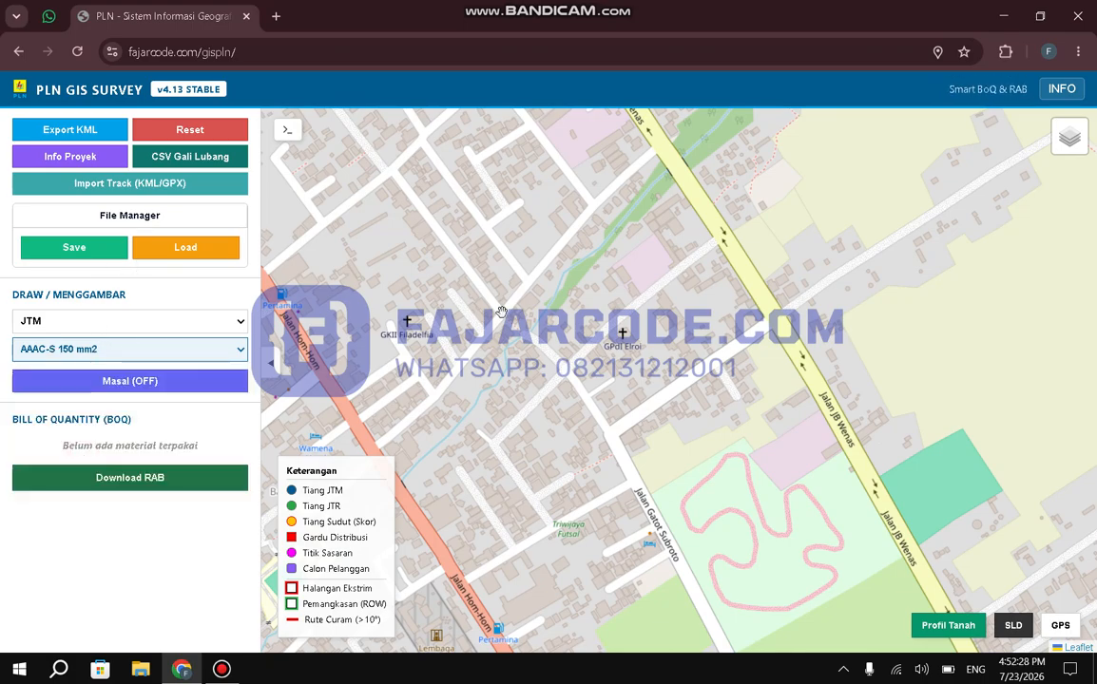
- Place the JTM target point on Jalan Gatot Subroto just below the Kama area, beside the race track
{"action": "scroll", "coordinate": [577, 363], "scroll_direction": "down", "scroll_amount": 1}
{"action": "left_click_drag", "start_coordinate": [740, 307], "coordinate": [660, 160]}
{"action": "left_click_drag", "start_coordinate": [667, 366], "coordinate": [683, 250]}
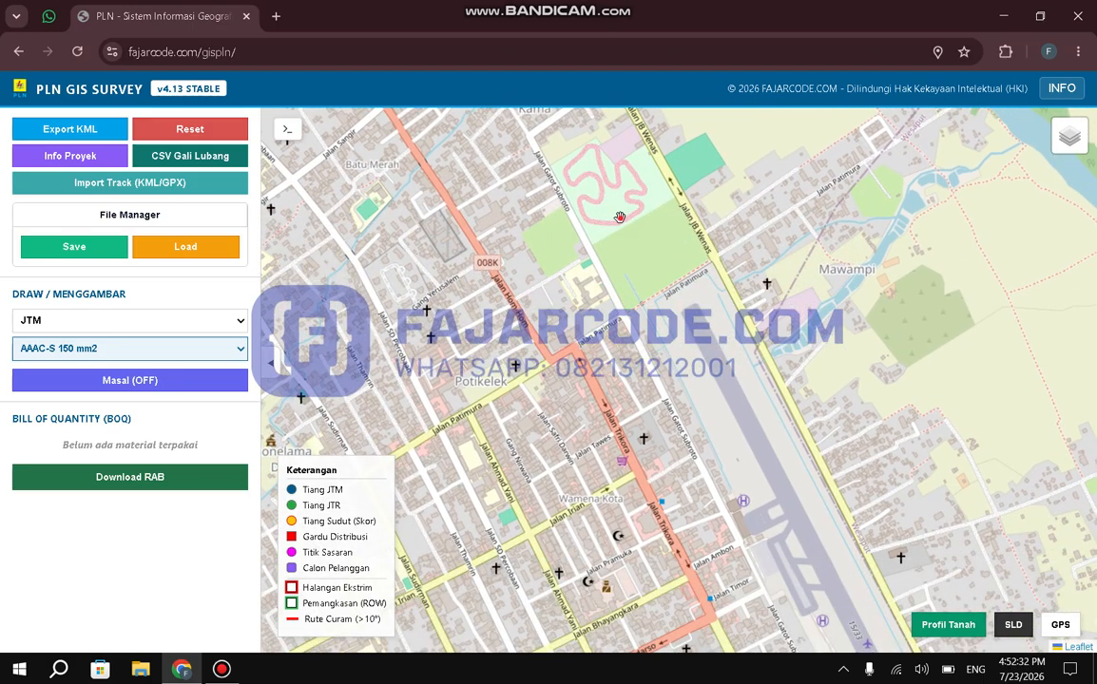
{"action": "left_click_drag", "start_coordinate": [623, 219], "coordinate": [669, 369]}
{"action": "scroll", "coordinate": [614, 291], "scroll_direction": "up", "scroll_amount": 3}
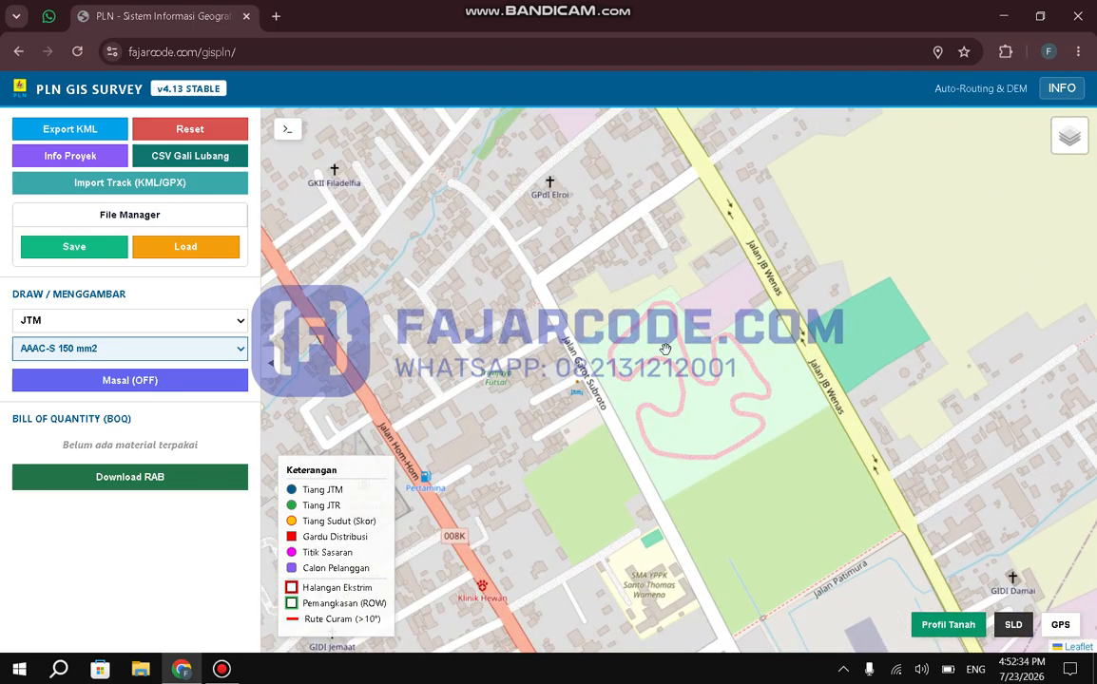
{"action": "scroll", "coordinate": [655, 313], "scroll_direction": "down", "scroll_amount": 1}
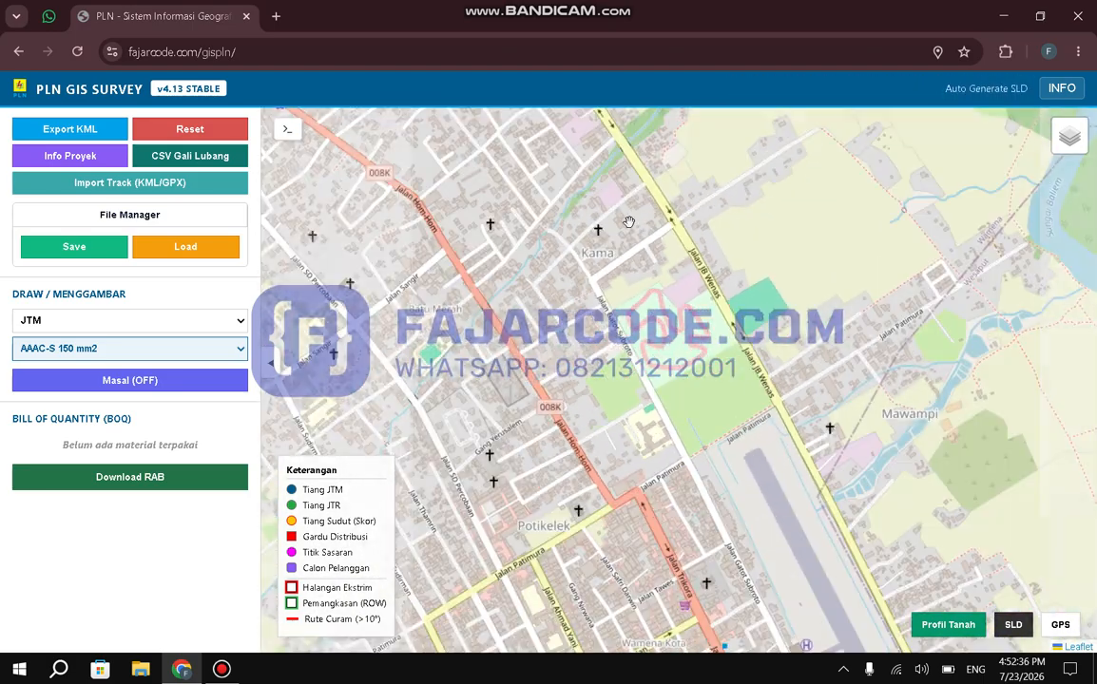
{"action": "left_click_drag", "start_coordinate": [629, 224], "coordinate": [680, 359]}
{"action": "left_click", "coordinate": [654, 428]}
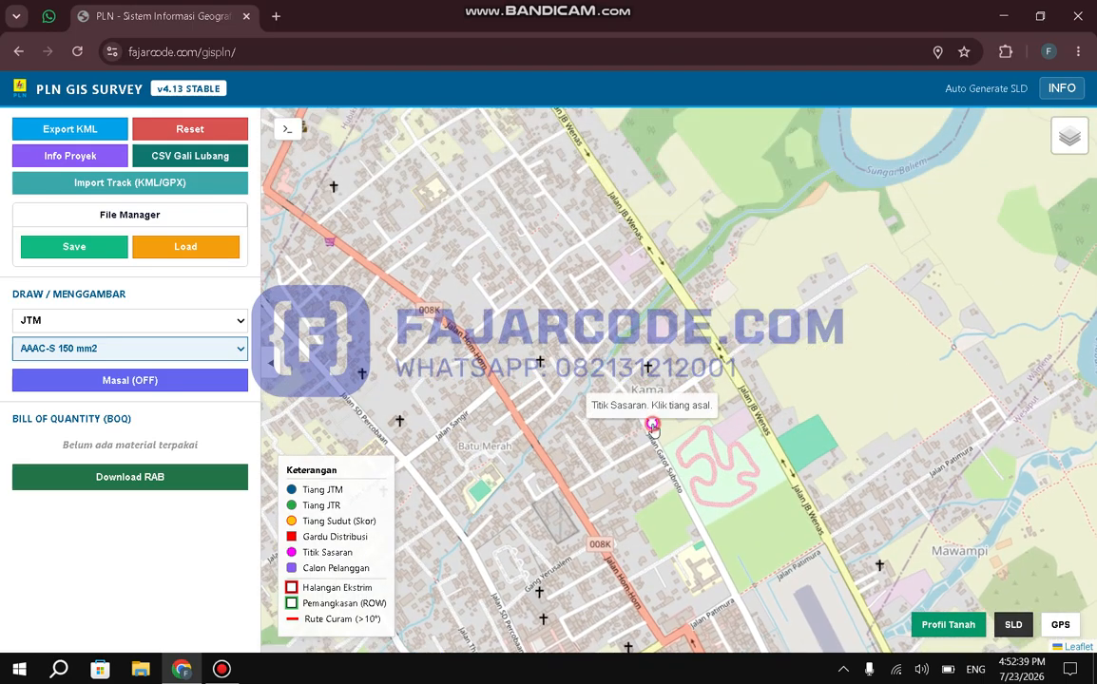
- Set the origin pole on Jalan Gatot Subroto near BMKG Wamena to auto-route the JTM line from the target point
{"action": "left_click_drag", "start_coordinate": [664, 222], "coordinate": [688, 101]}
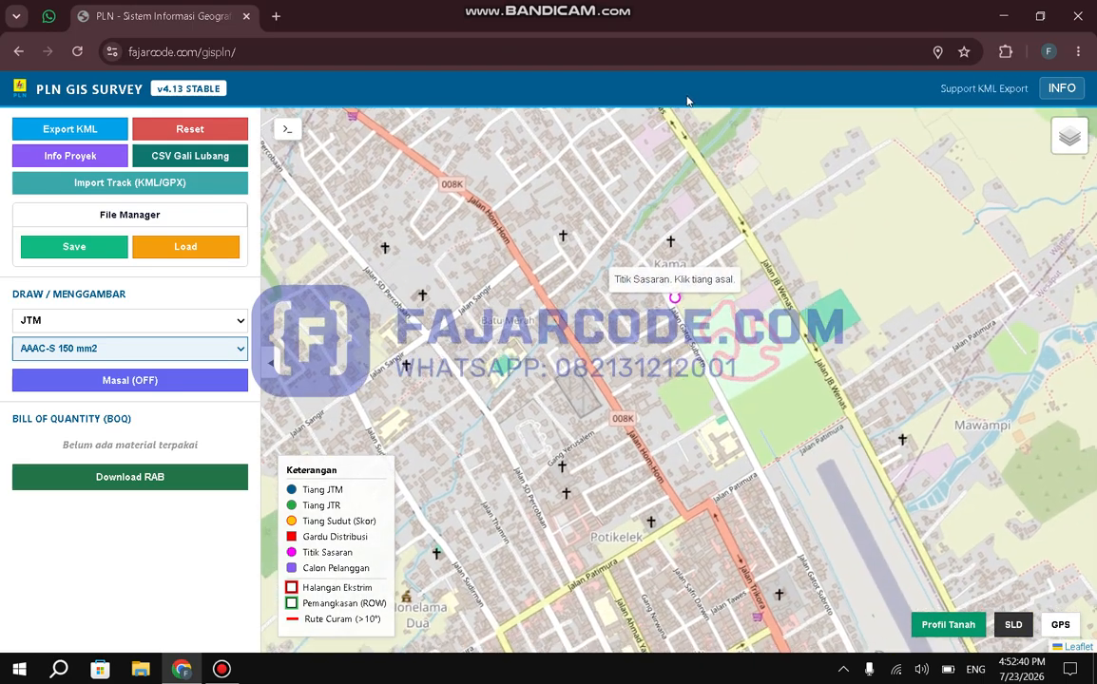
{"action": "left_click_drag", "start_coordinate": [752, 435], "coordinate": [637, 219]}
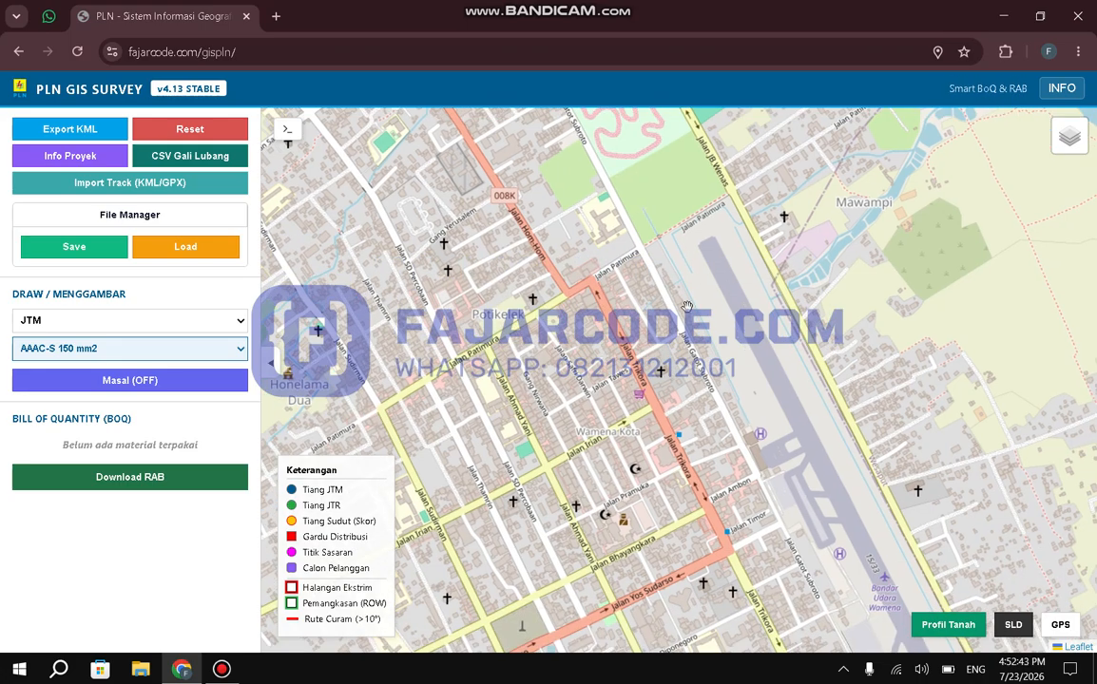
{"action": "left_click_drag", "start_coordinate": [799, 512], "coordinate": [696, 315]}
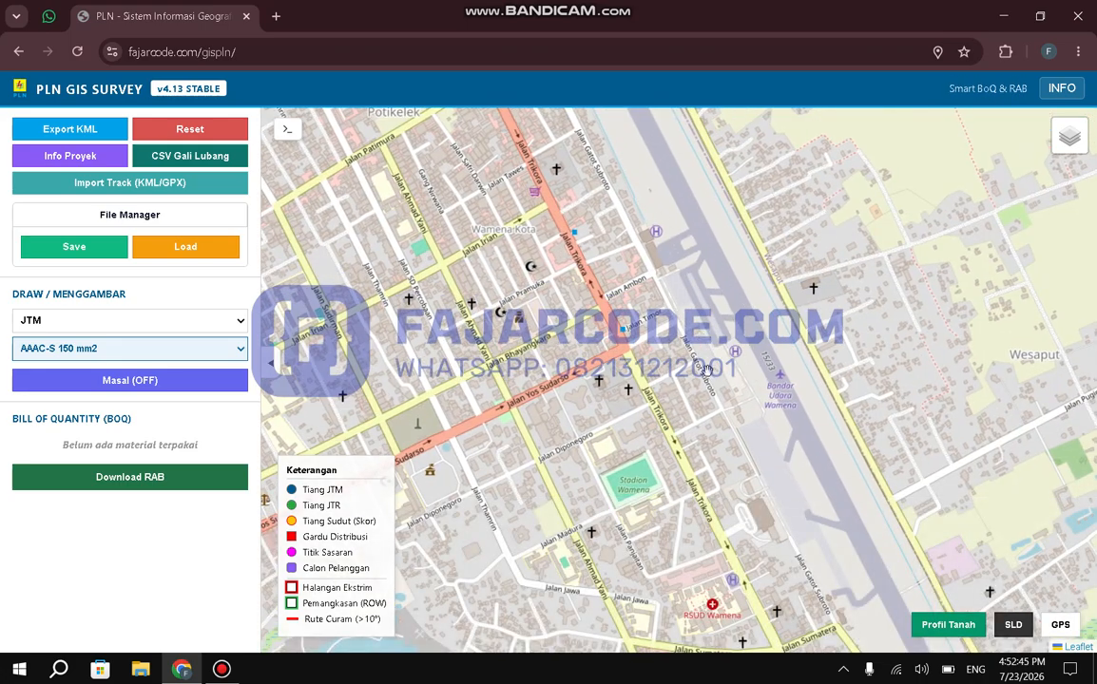
{"action": "left_click", "coordinate": [631, 328]}
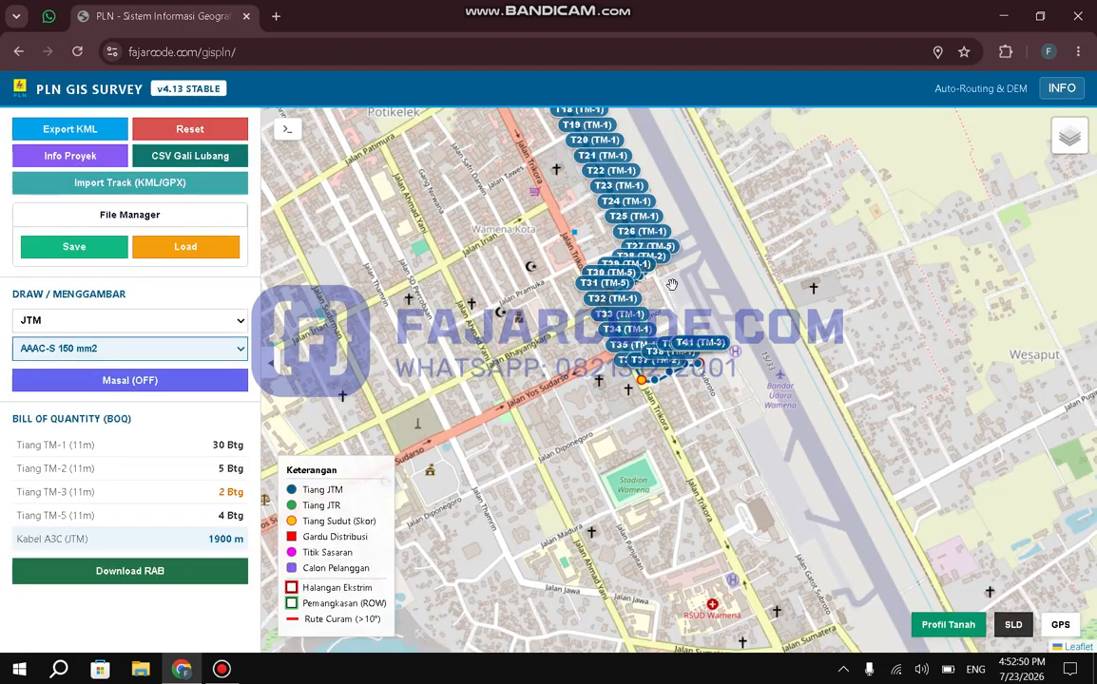
- Switch the drawing network type to JTR with the Twisted 3x50+35 mm2 conductor
{"action": "scroll", "coordinate": [673, 286], "scroll_direction": "up", "scroll_amount": 1}
{"action": "scroll", "coordinate": [672, 286], "scroll_direction": "up", "scroll_amount": 1}
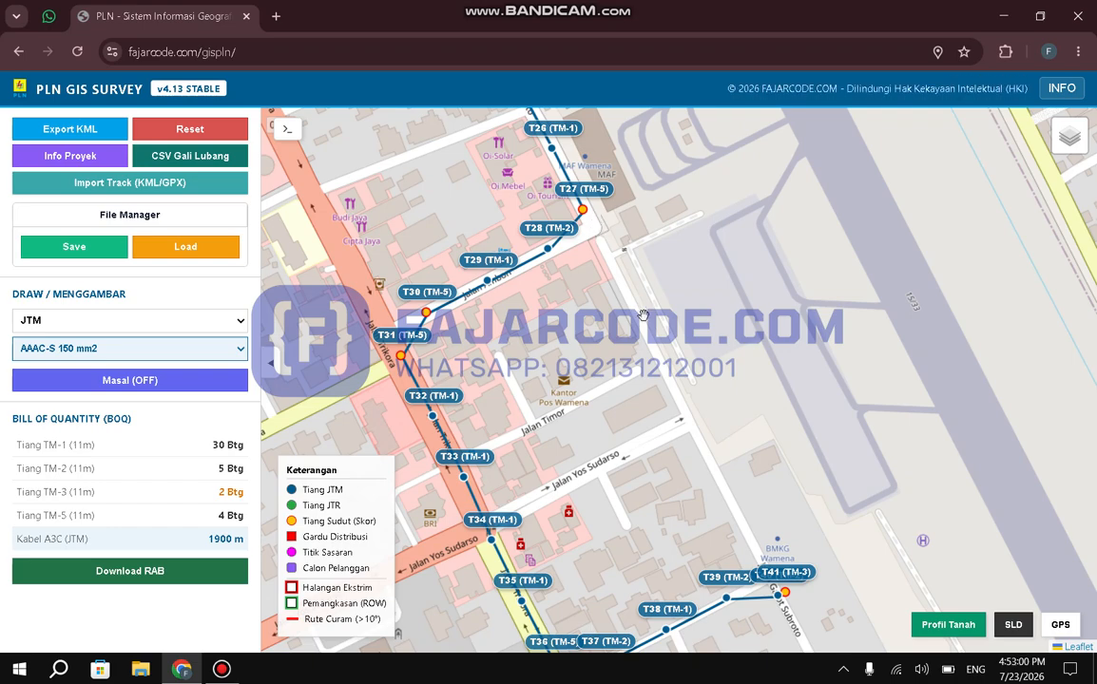
{"action": "left_click_drag", "start_coordinate": [634, 257], "coordinate": [660, 268]}
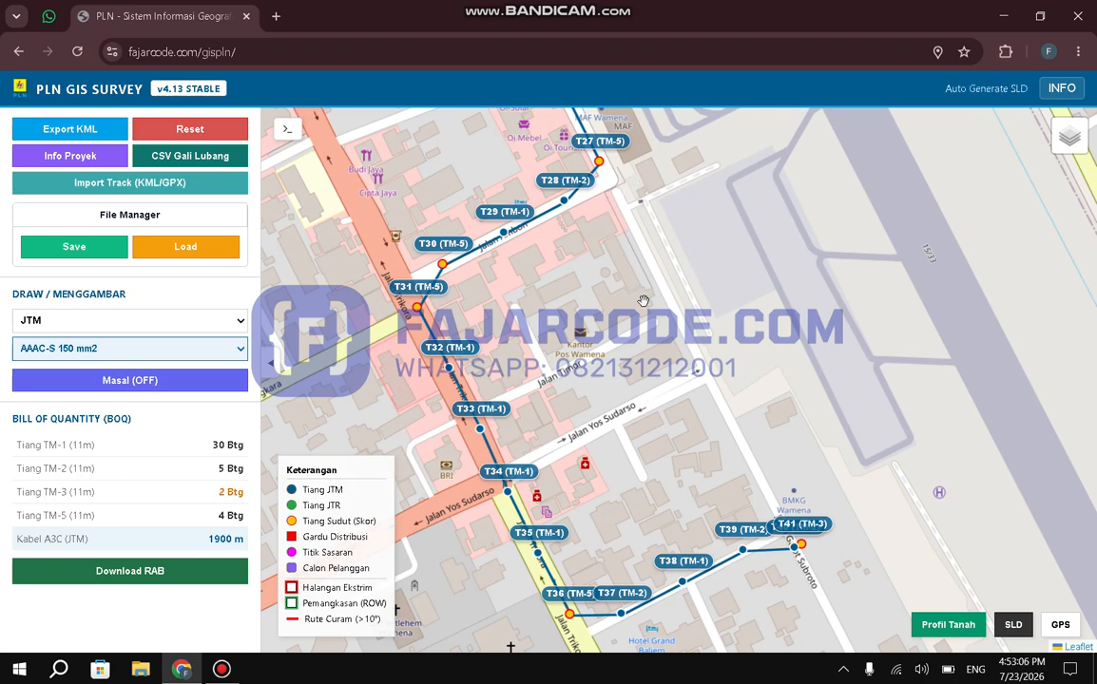
{"action": "left_click_drag", "start_coordinate": [579, 271], "coordinate": [609, 119]}
{"action": "left_click_drag", "start_coordinate": [718, 259], "coordinate": [765, 212]}
{"action": "left_click", "coordinate": [219, 320]}
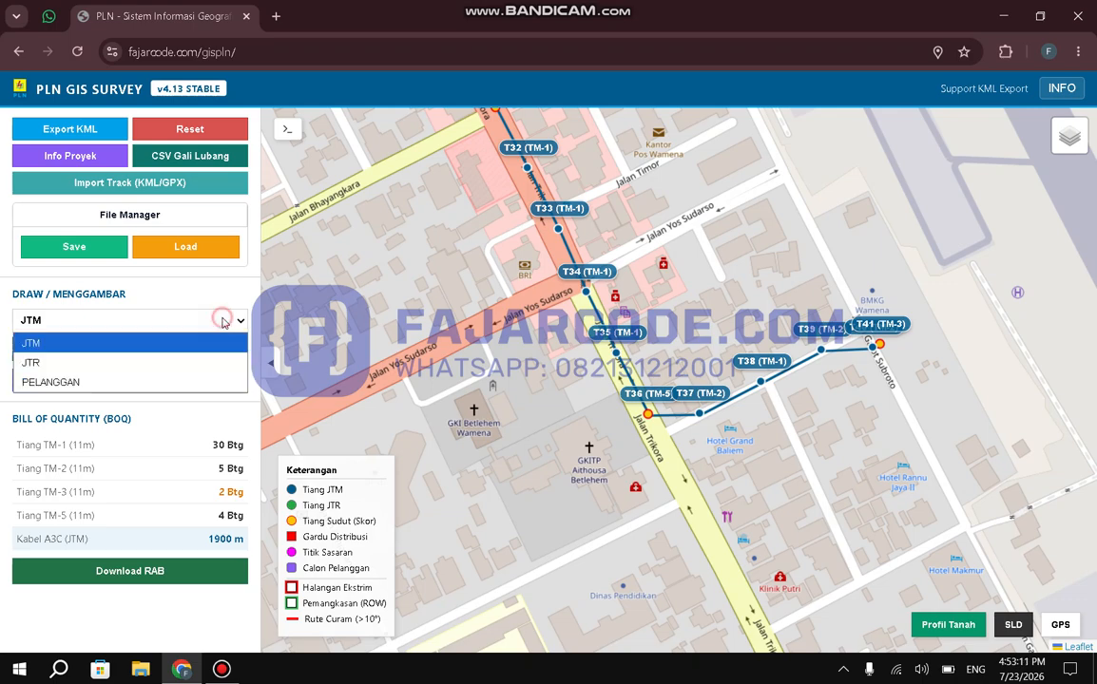
{"action": "left_click", "coordinate": [152, 374]}
{"action": "left_click", "coordinate": [178, 349]}
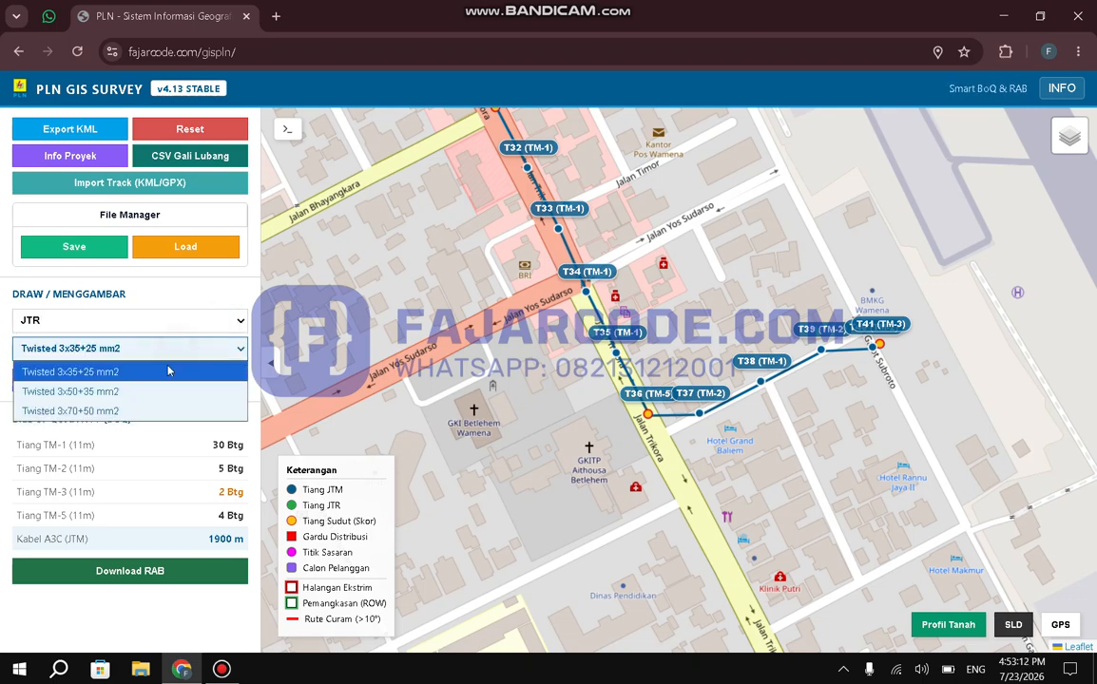
{"action": "left_click", "coordinate": [144, 392]}
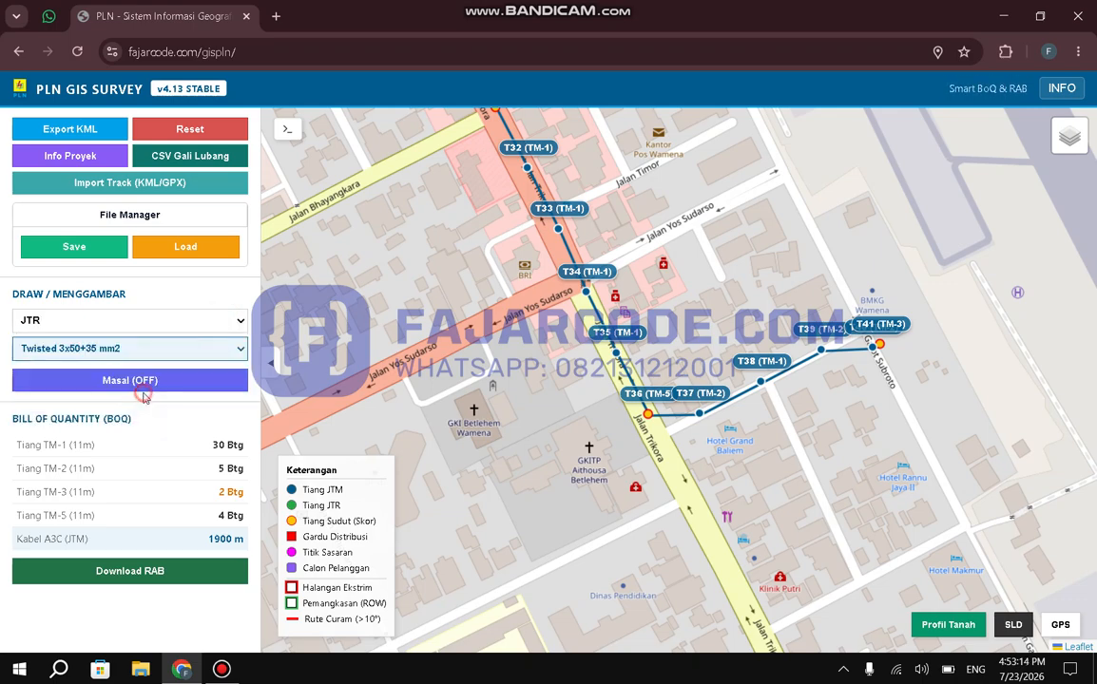
- Move pole T35 along Jalan Trikora toward Apotek Makmur and insert a new JTM pole on the span between T35 and T36
{"action": "scroll", "coordinate": [652, 301], "scroll_direction": "up", "scroll_amount": 1}
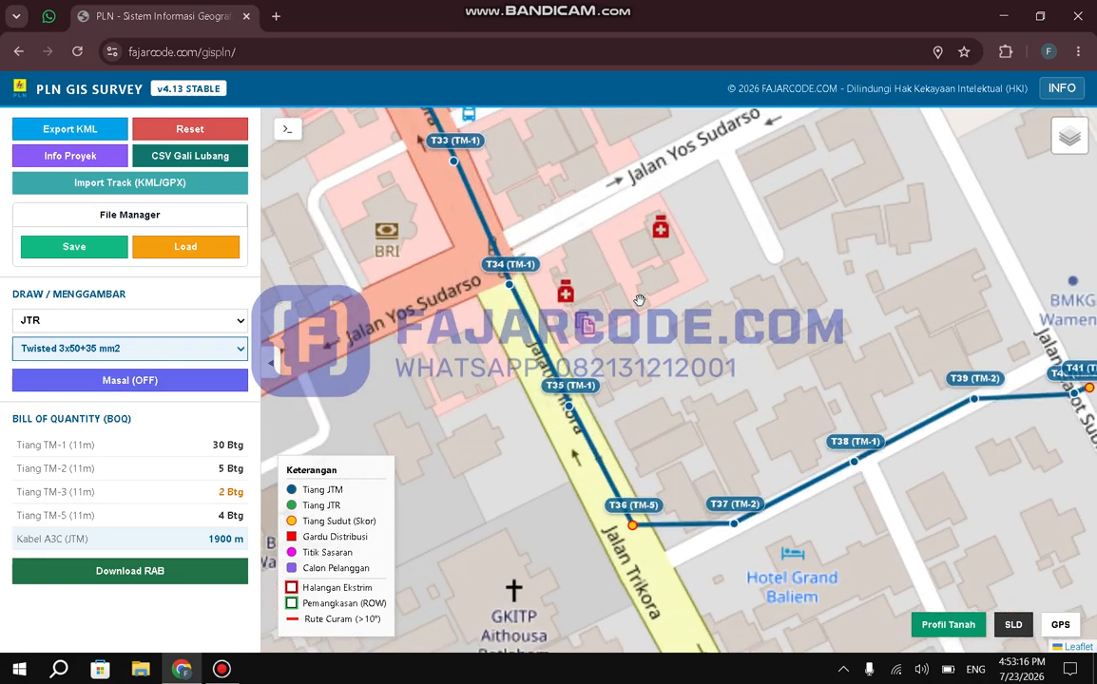
{"action": "left_click_drag", "start_coordinate": [646, 370], "coordinate": [694, 341]}
{"action": "left_click_drag", "start_coordinate": [618, 342], "coordinate": [578, 245]}
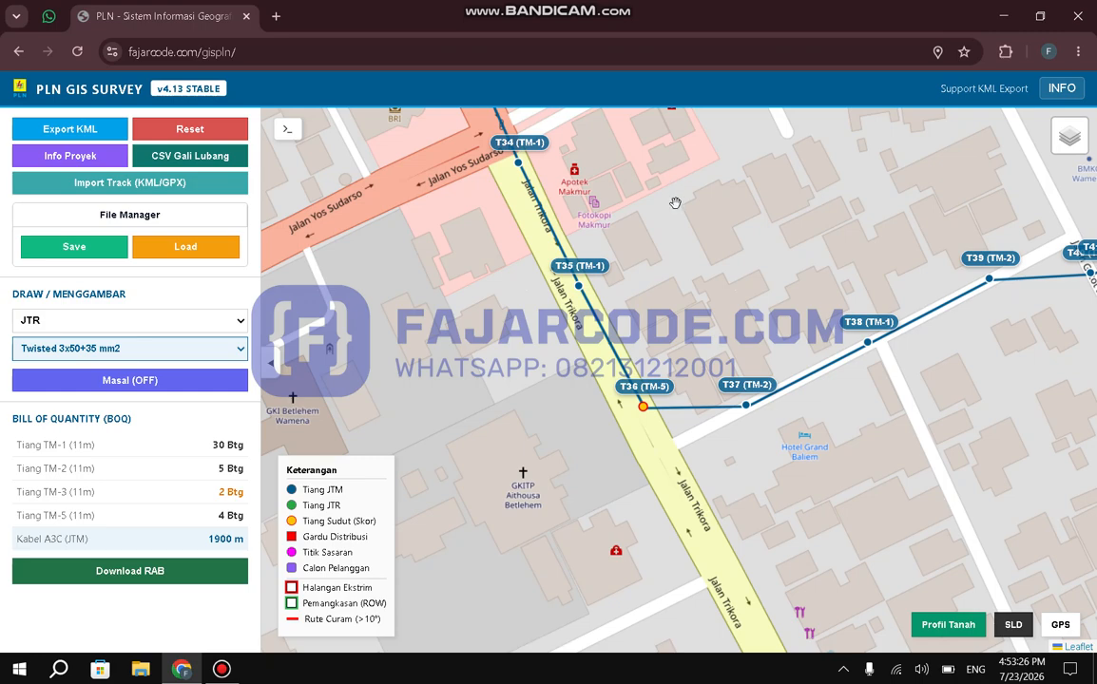
{"action": "left_click_drag", "start_coordinate": [702, 293], "coordinate": [540, 286]}
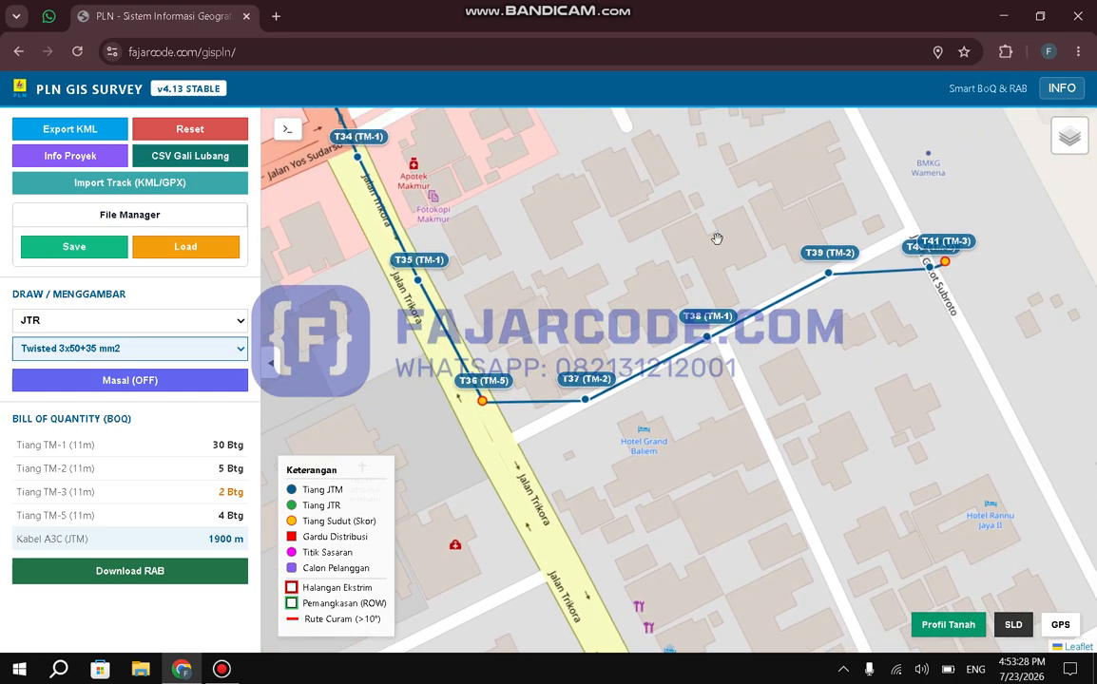
{"action": "left_click_drag", "start_coordinate": [777, 218], "coordinate": [937, 223]}
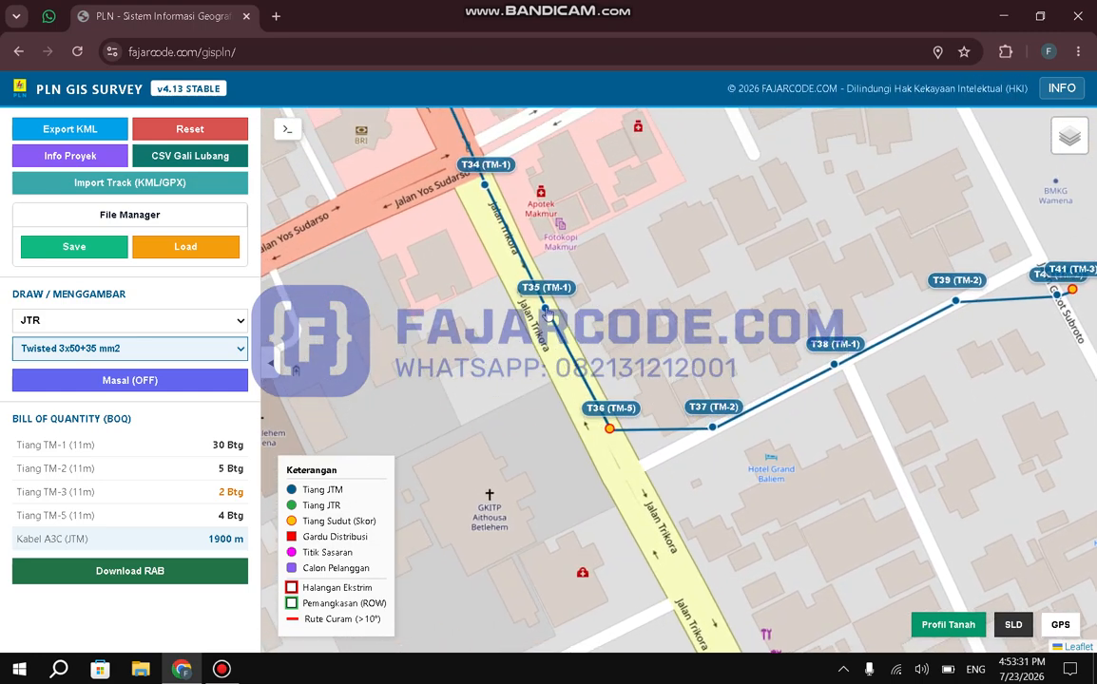
{"action": "left_click_drag", "start_coordinate": [550, 314], "coordinate": [526, 269]}
{"action": "left_click_drag", "start_coordinate": [568, 351], "coordinate": [564, 343]}
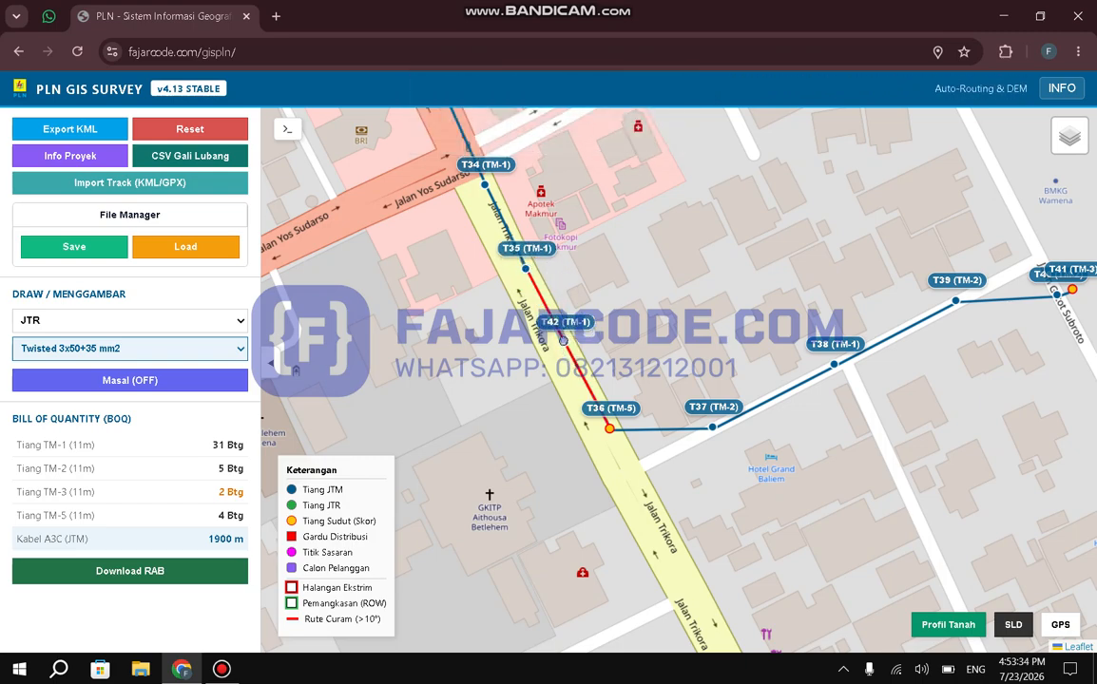
- Shift the inserted pole between T35 and T36 slightly closer to T35 along Jalan Trikora
{"action": "left_click", "coordinate": [563, 342]}
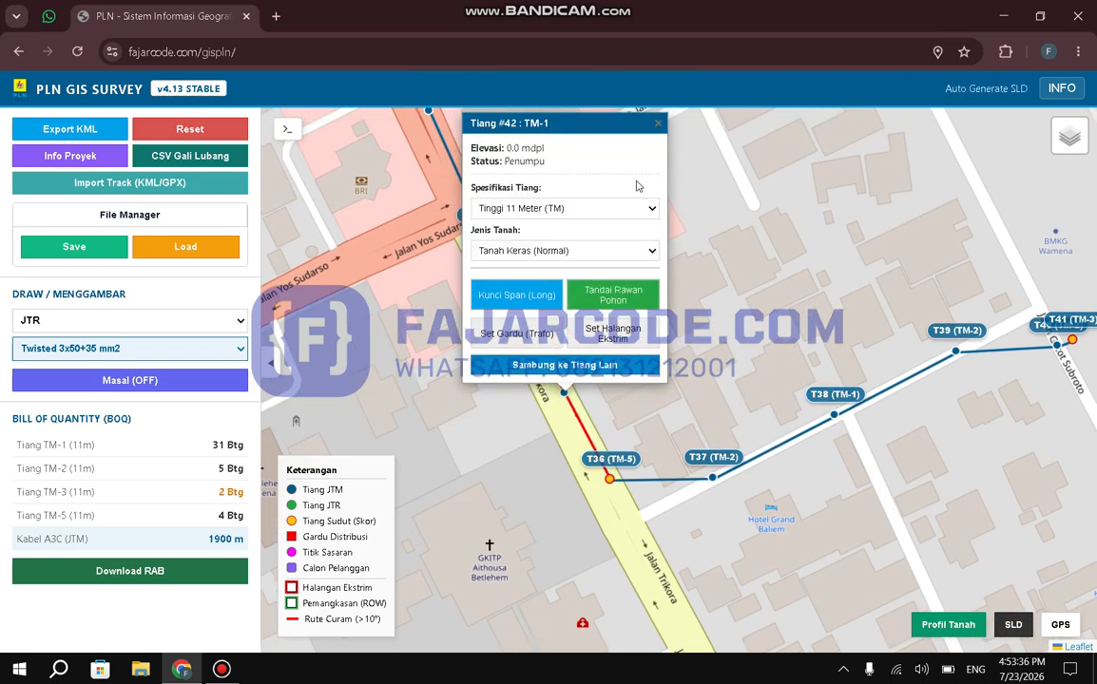
{"action": "left_click", "coordinate": [657, 126]}
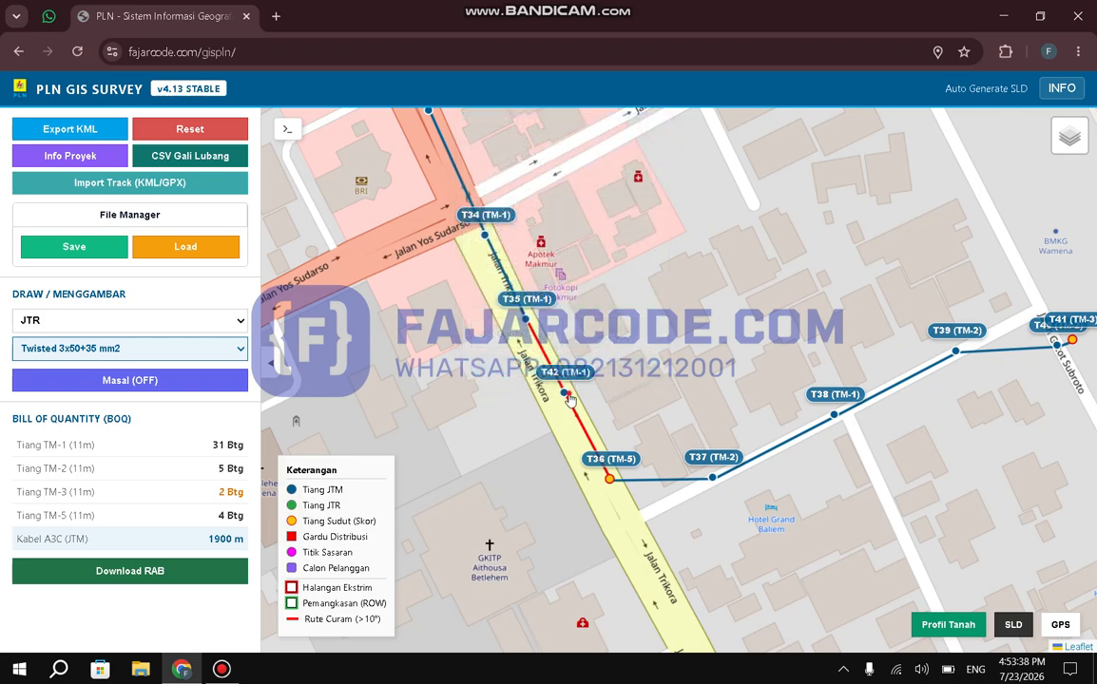
{"action": "left_click_drag", "start_coordinate": [570, 400], "coordinate": [560, 388]}
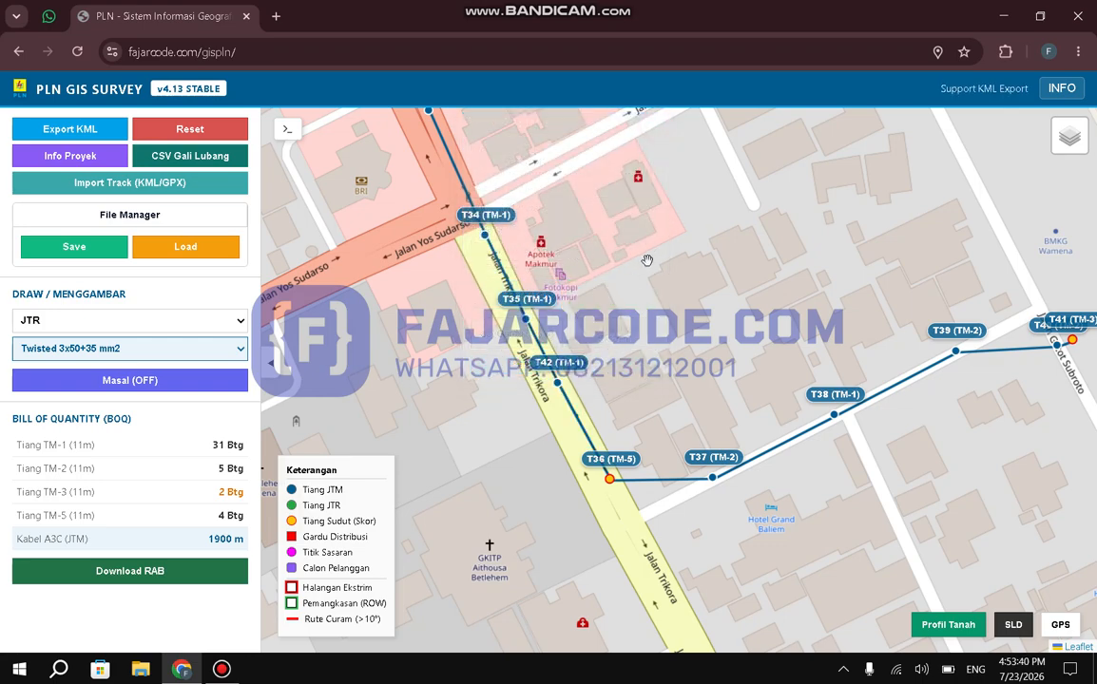
- Draw a JTR branch from pole T35 to a target point east of Fotokopi Makmur, among the buildings south of Jalan Yos Sudarso
{"action": "left_click", "coordinate": [688, 239]}
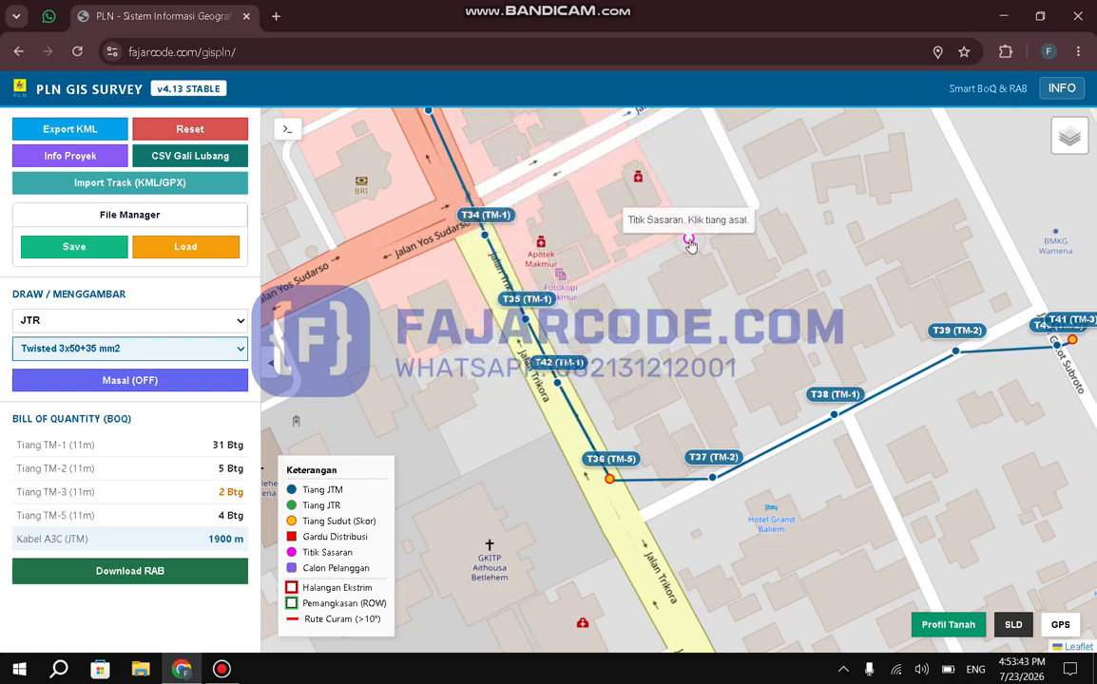
{"action": "left_click", "coordinate": [526, 325]}
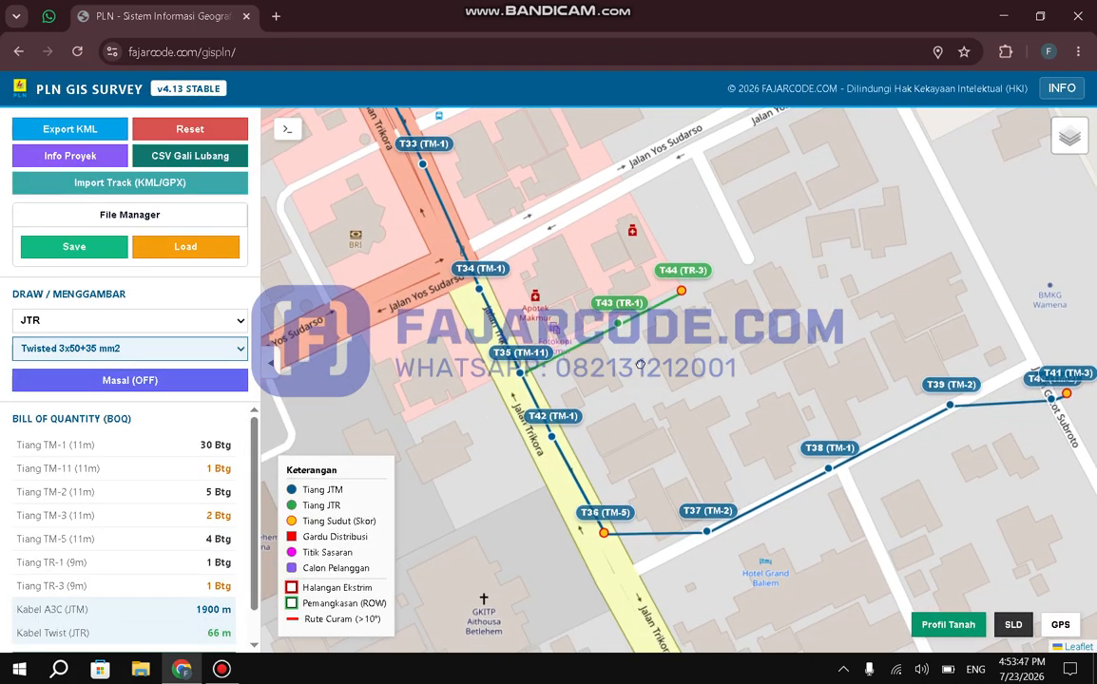
- Switch the drawing type to PELANGGAN and review the available service cable and substation options
{"action": "left_click", "coordinate": [224, 321]}
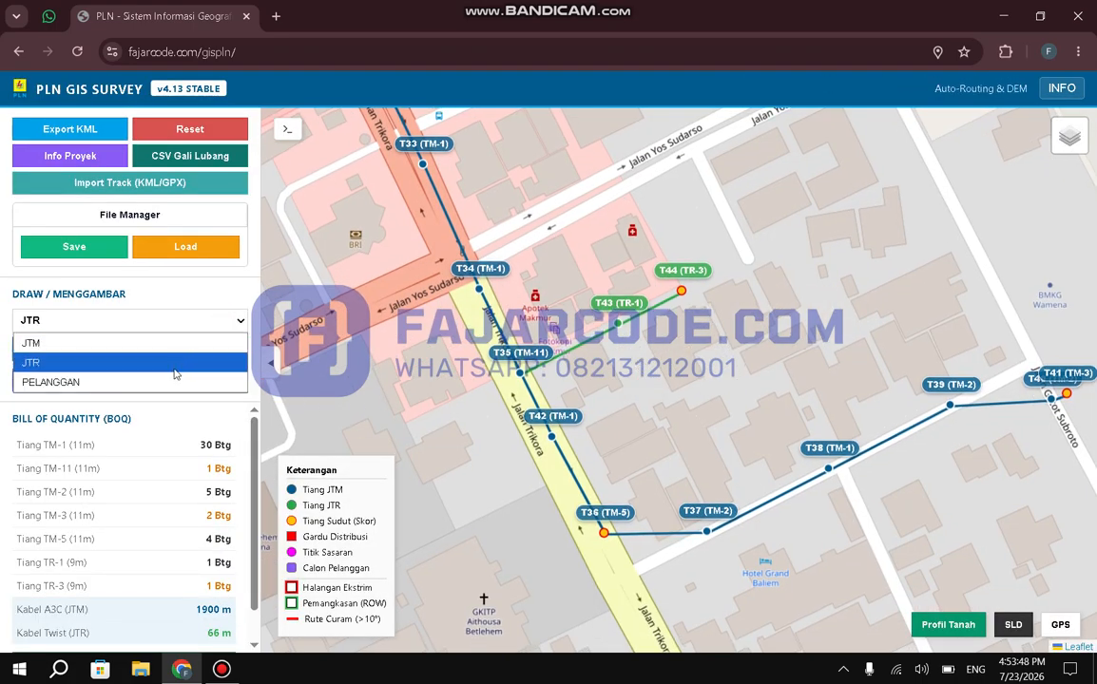
{"action": "left_click", "coordinate": [171, 378]}
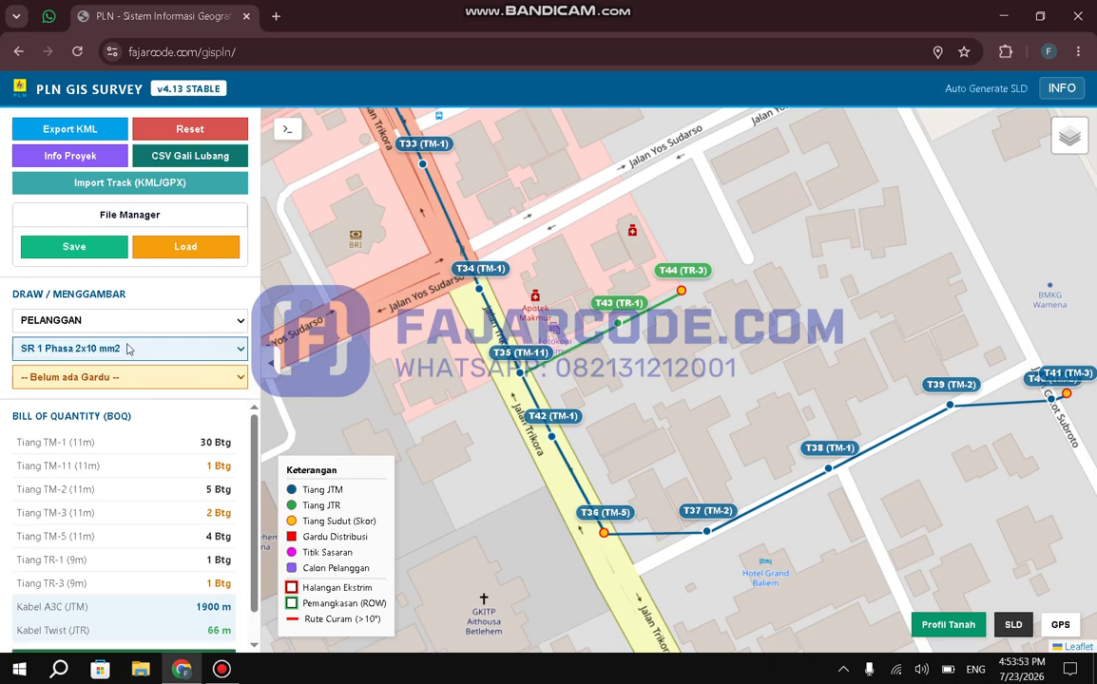
{"action": "left_click", "coordinate": [130, 351]}
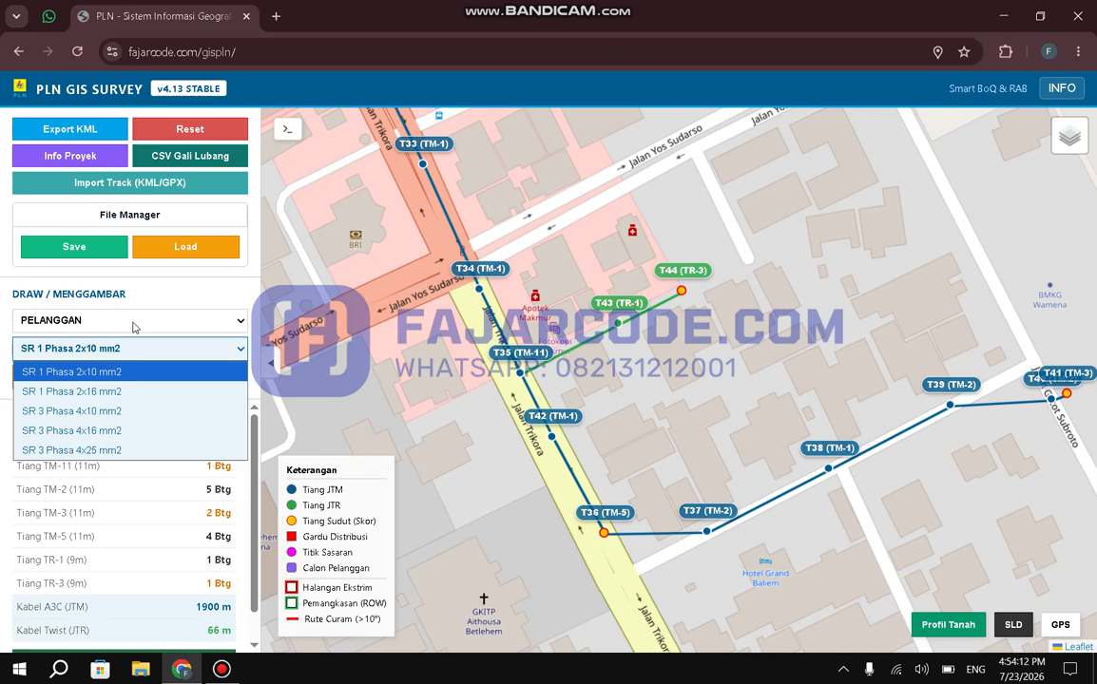
{"action": "left_click", "coordinate": [150, 352]}
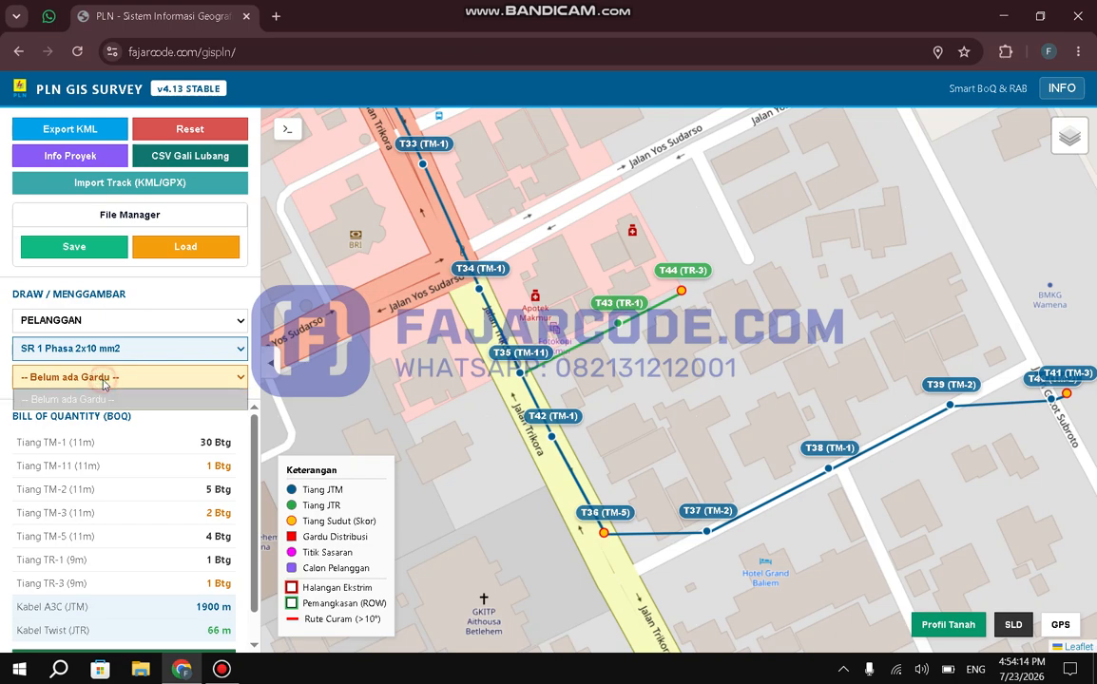
{"action": "left_click", "coordinate": [115, 385]}
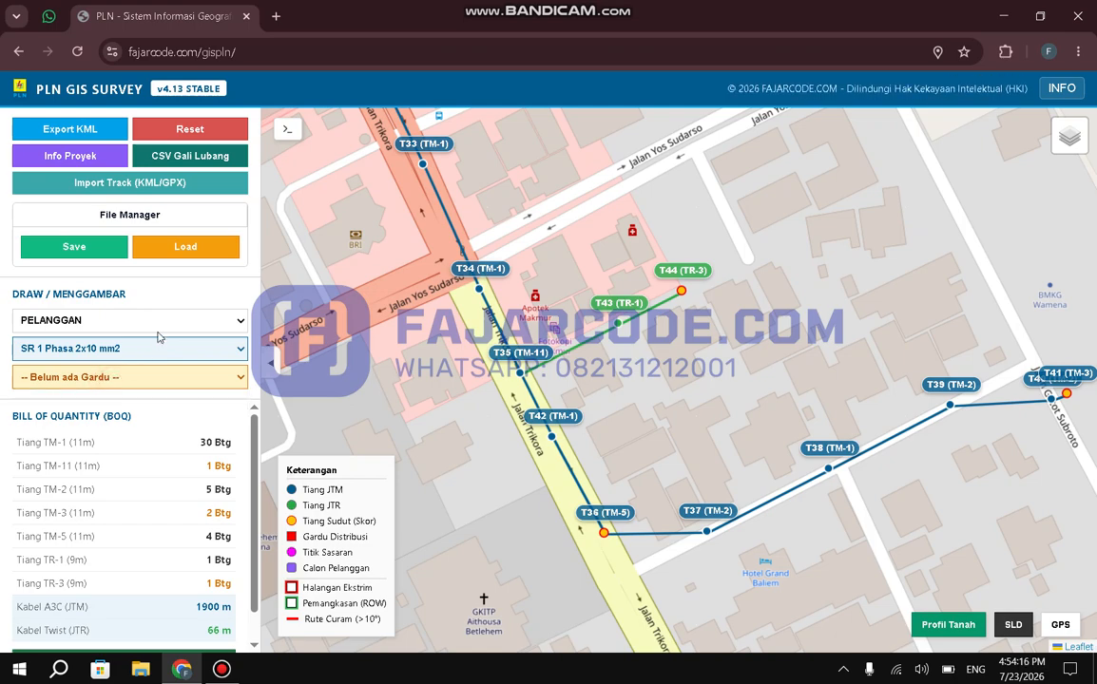
- Set pole T35 on Jalan Trikora as a distribution substation (Gardu/Trafo)
{"action": "left_click", "coordinate": [520, 371]}
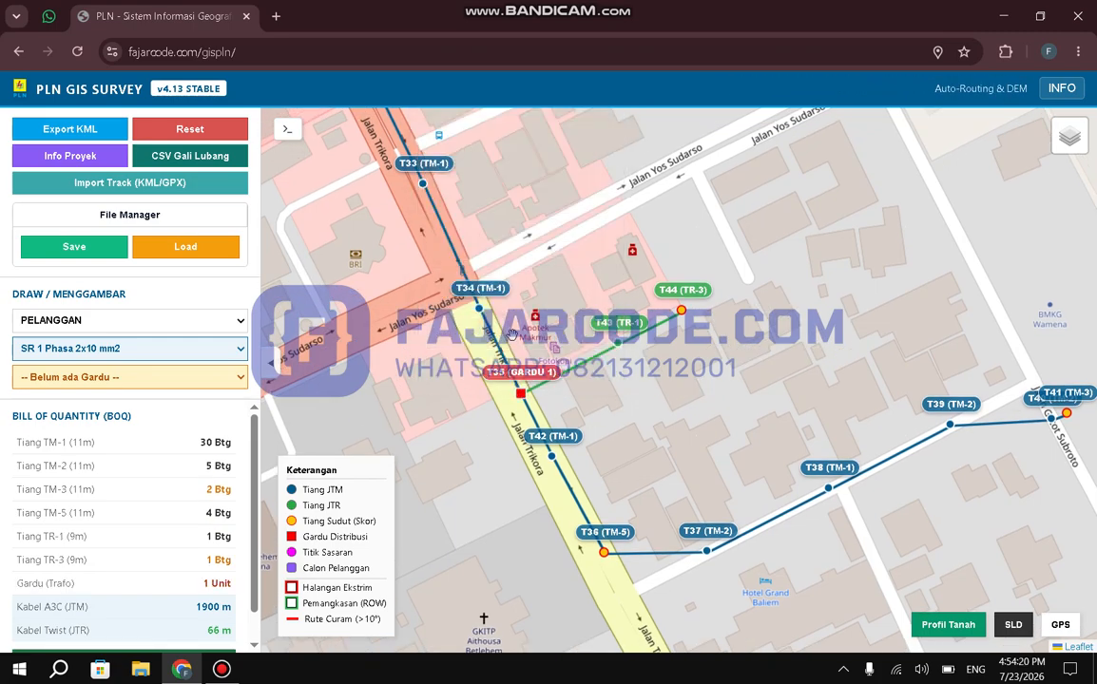
{"action": "left_click", "coordinate": [468, 334]}
- Check the substation options for customer drawing and set the service cable to SR 1 Phasa 2x16 mm2
{"action": "left_click", "coordinate": [140, 378]}
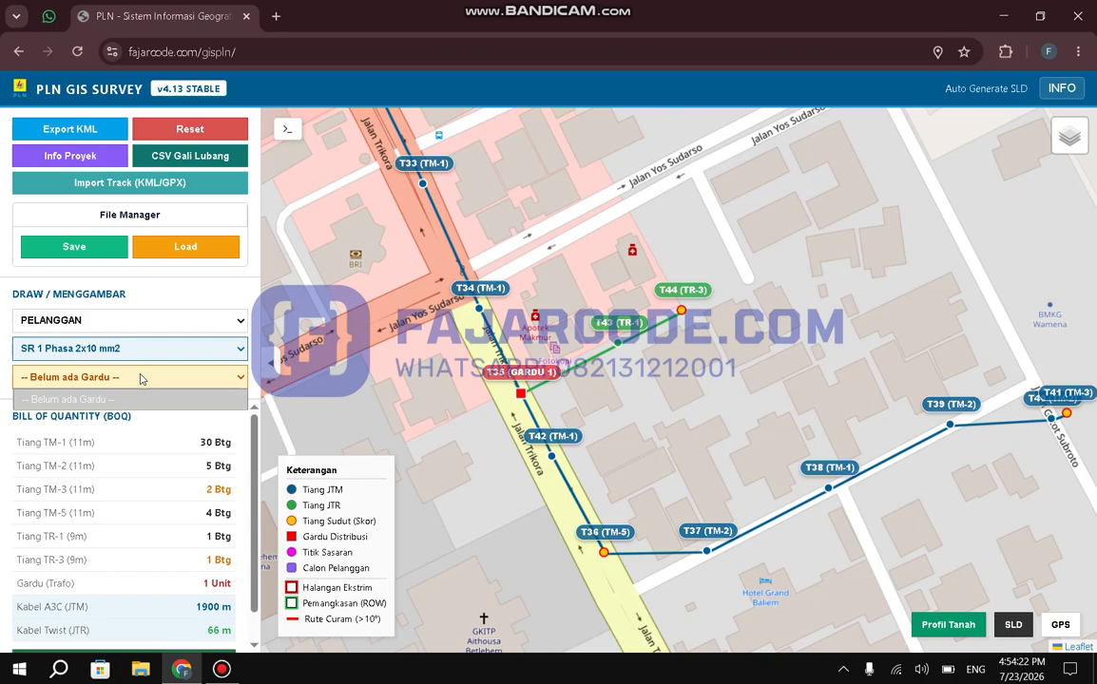
{"action": "left_click", "coordinate": [157, 346]}
{"action": "left_click", "coordinate": [122, 392]}
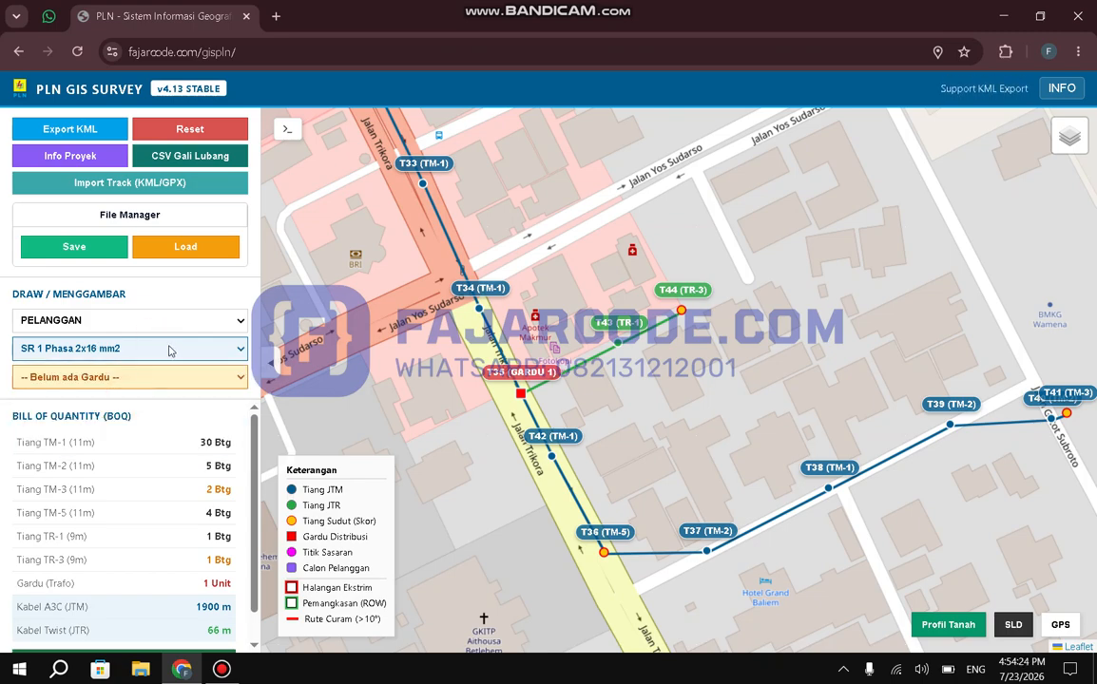
- Switch the drawing type to JTR and back to PELANGGAN, selecting substation GARDU 1 and the SR 1 Phasa 2x16 mm2 cable
{"action": "left_click", "coordinate": [179, 321]}
{"action": "left_click", "coordinate": [140, 363]}
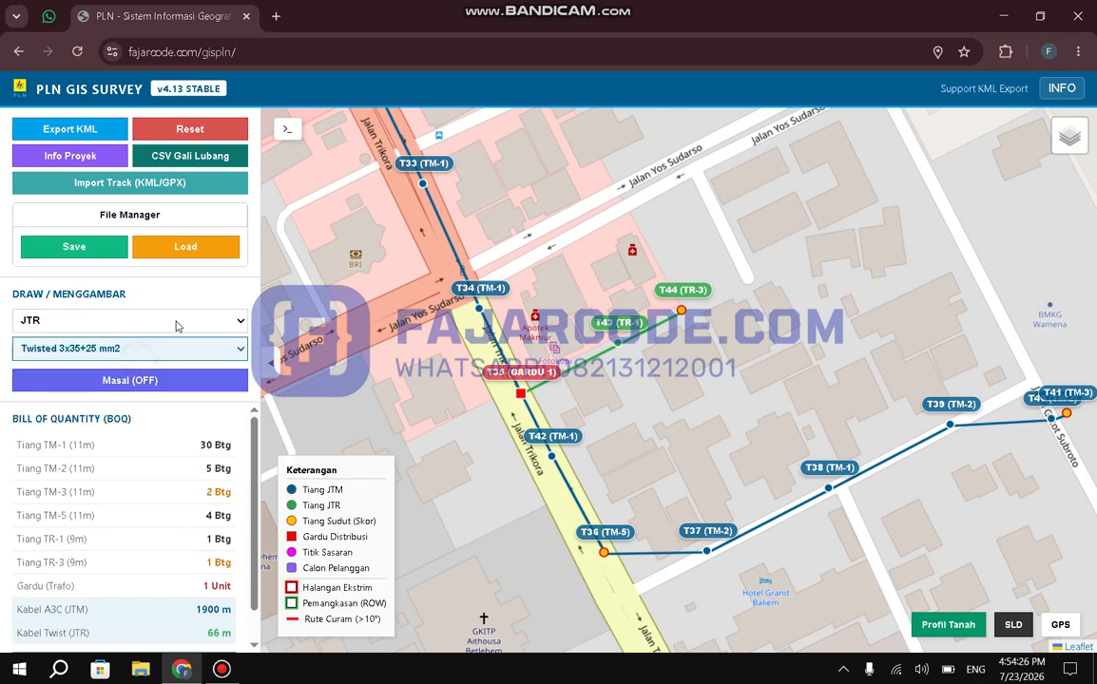
{"action": "left_click", "coordinate": [181, 321]}
{"action": "left_click", "coordinate": [127, 382]}
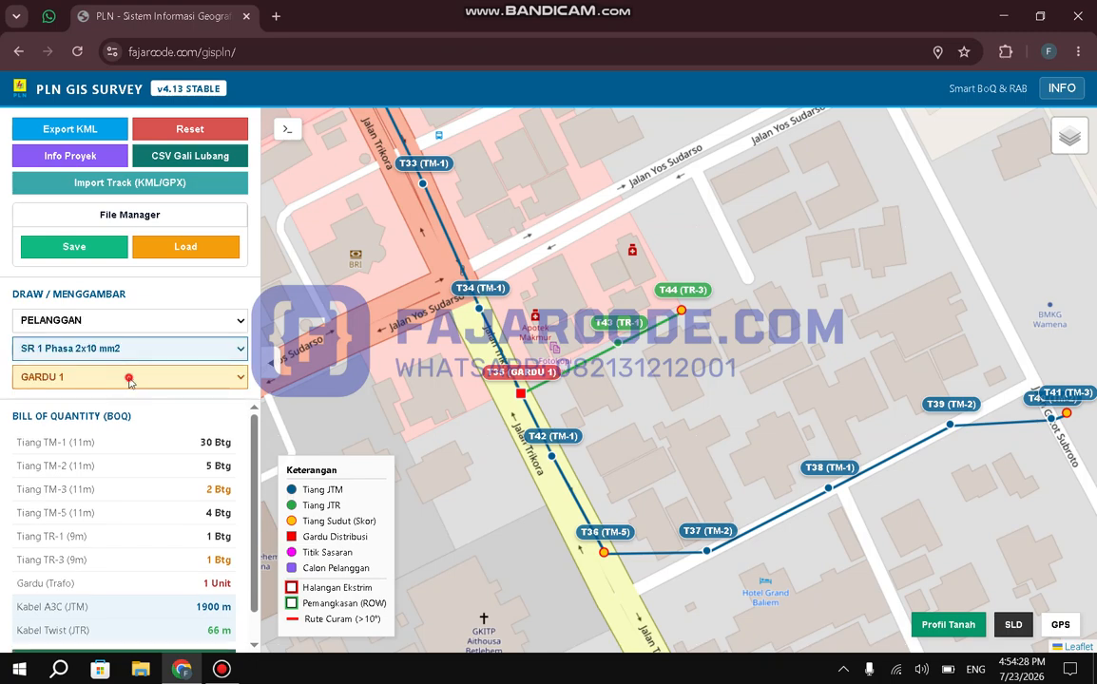
{"action": "left_click", "coordinate": [133, 383]}
{"action": "left_click", "coordinate": [134, 400]}
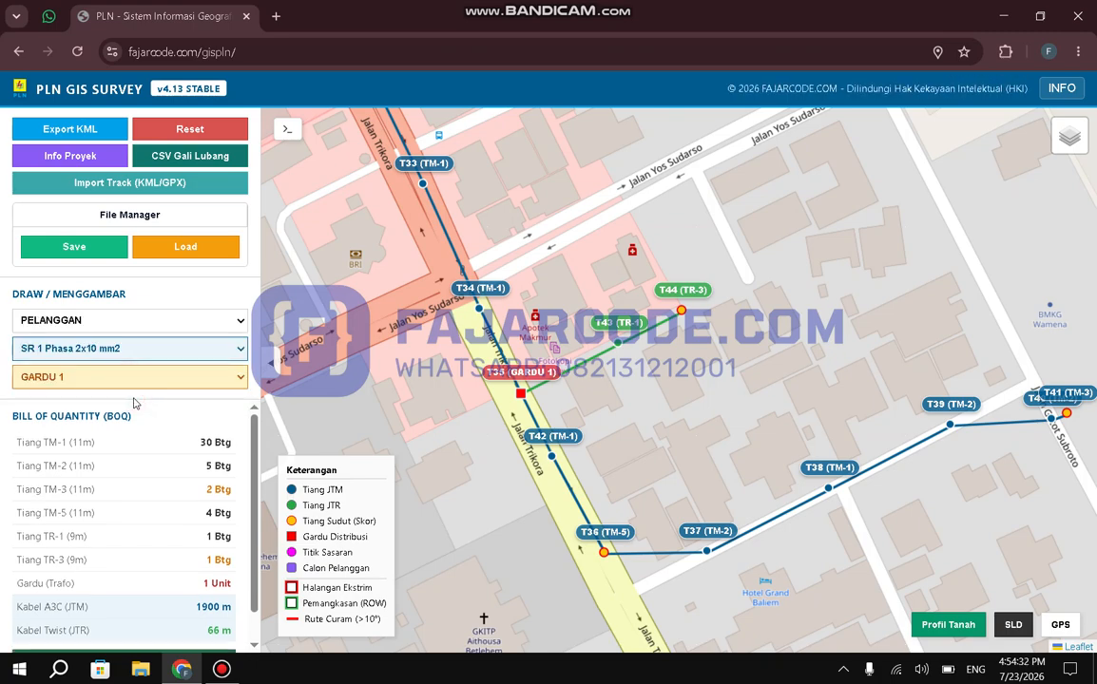
{"action": "left_click", "coordinate": [188, 357]}
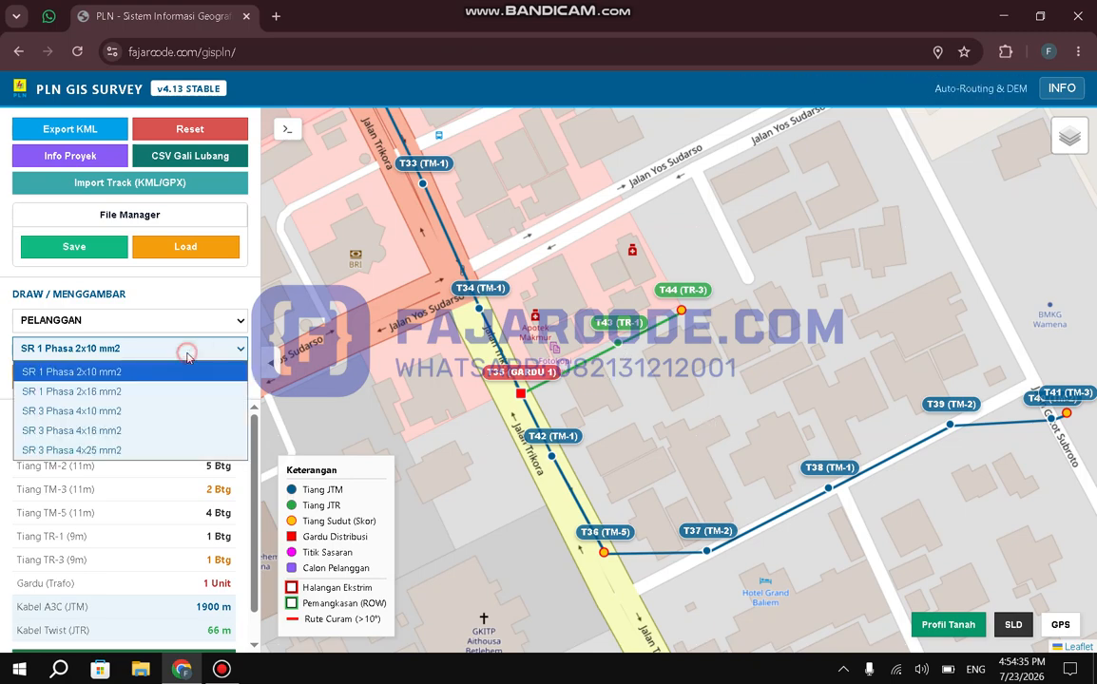
{"action": "left_click", "coordinate": [160, 388]}
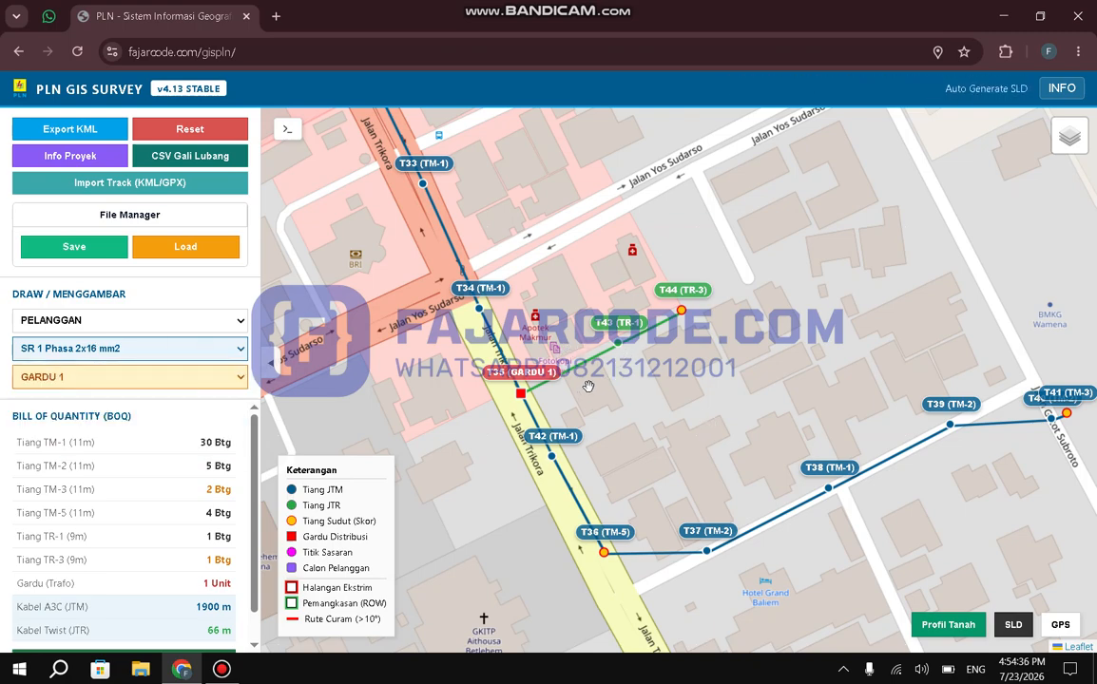
- Place customer points on the buildings south and east of the JTR line running from GARDU 1 through T43 to T44
{"action": "left_click", "coordinate": [588, 387]}
{"action": "left_click", "coordinate": [578, 416]}
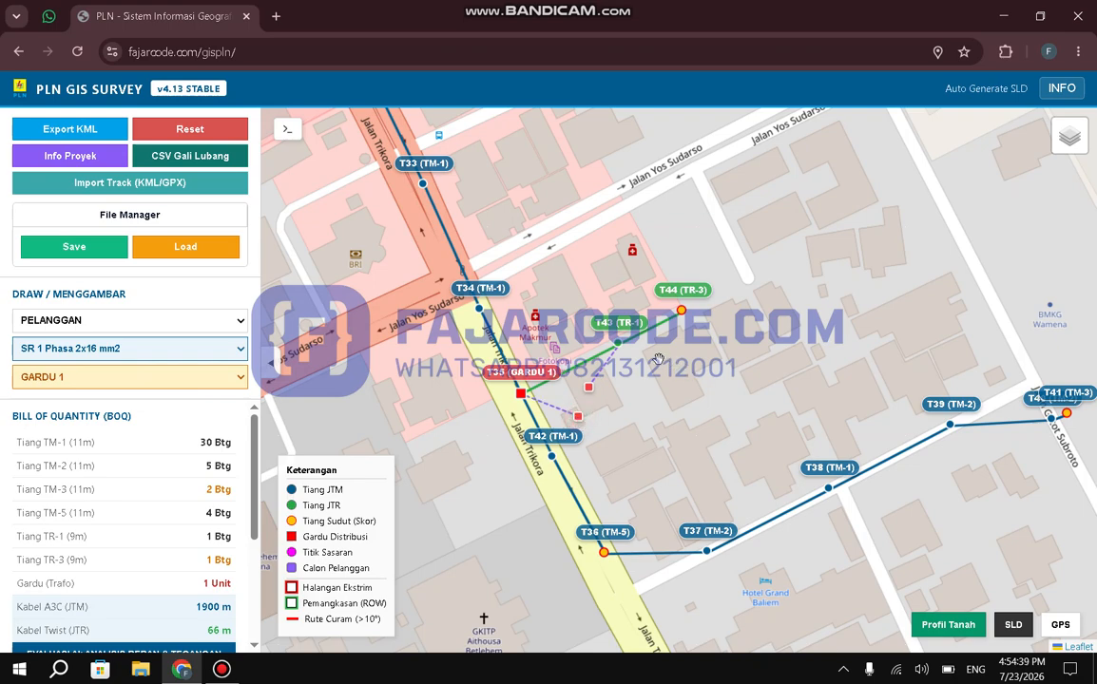
{"action": "left_click", "coordinate": [651, 358]}
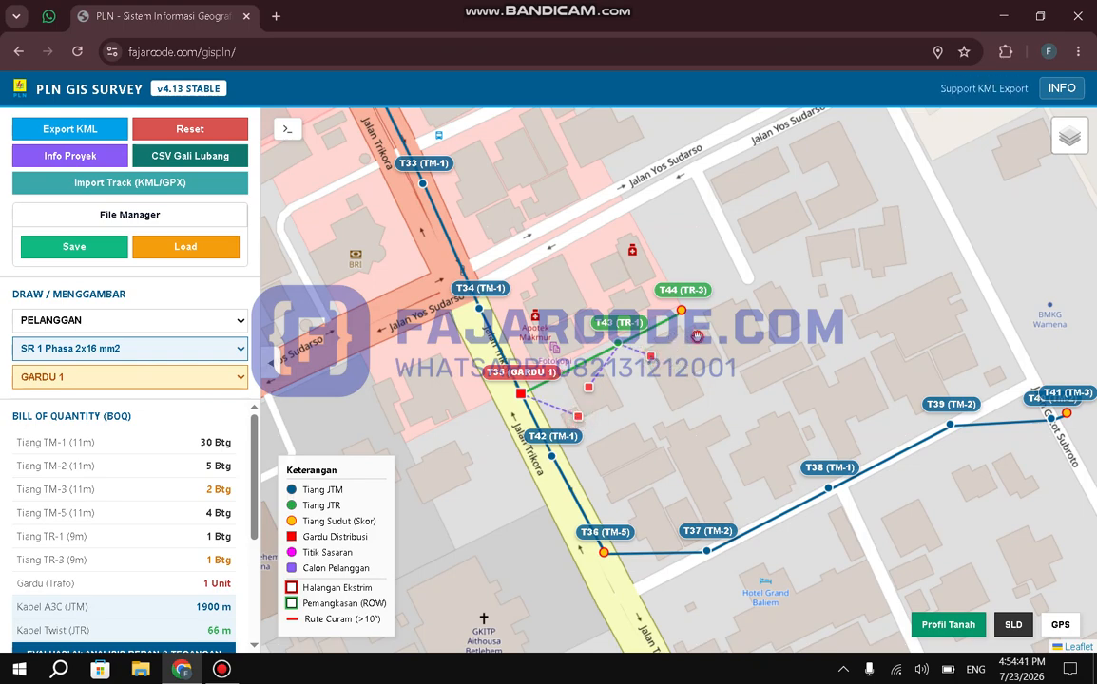
{"action": "left_click", "coordinate": [697, 335]}
{"action": "left_click", "coordinate": [682, 390]}
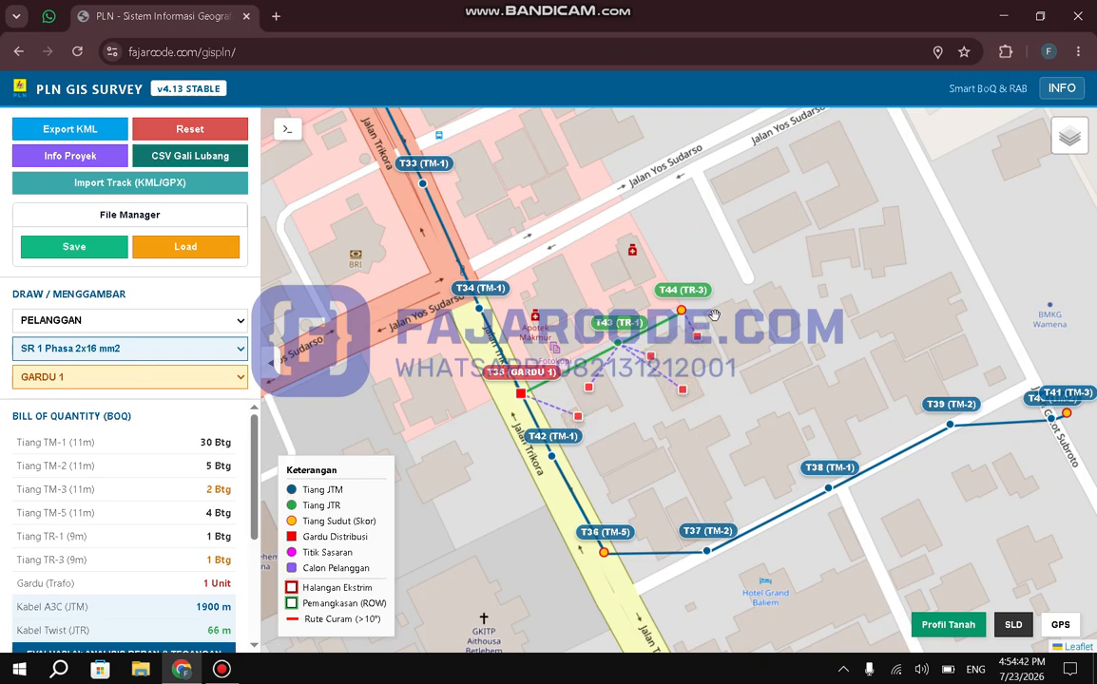
{"action": "left_click", "coordinate": [715, 316]}
{"action": "left_click", "coordinate": [745, 307]}
{"action": "left_click", "coordinate": [735, 361]}
{"action": "left_click", "coordinate": [761, 345]}
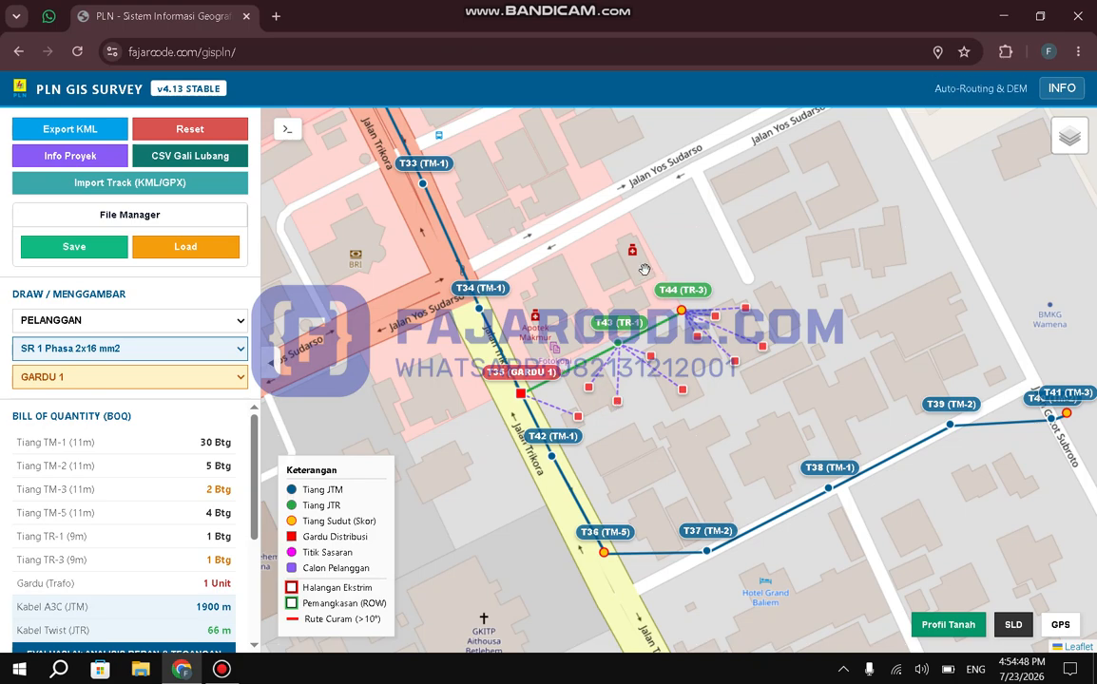
- Try a distant customer point south of the JTR line, near pole T37, and undo its placement
{"action": "left_click_drag", "start_coordinate": [639, 266], "coordinate": [589, 187]}
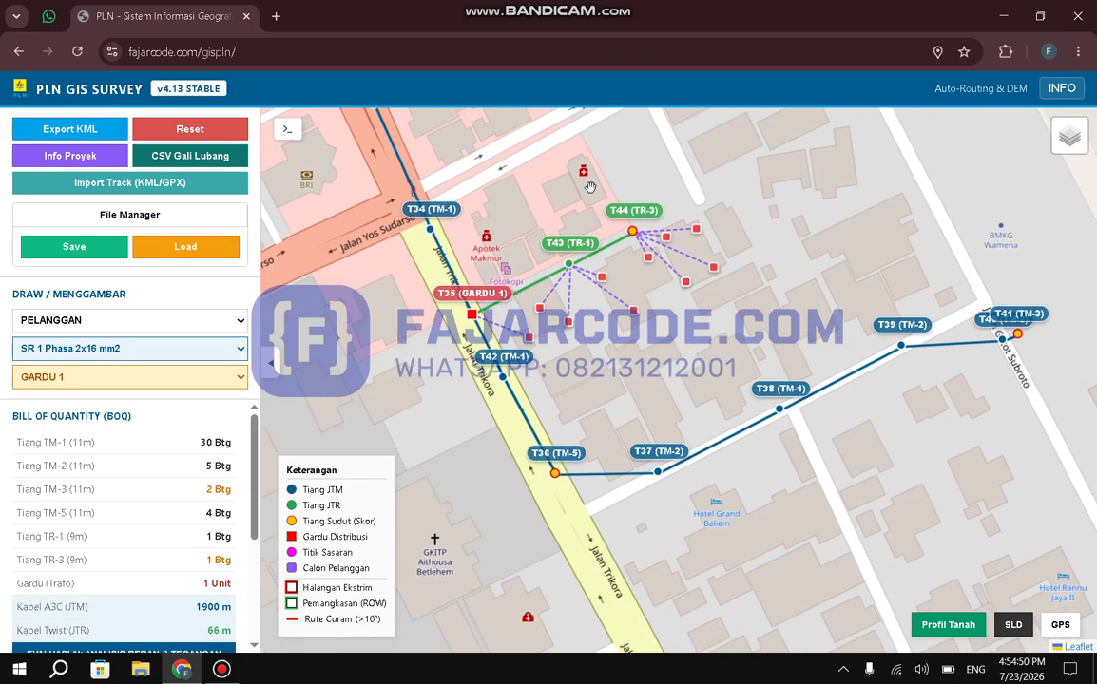
{"action": "left_click", "coordinate": [681, 386]}
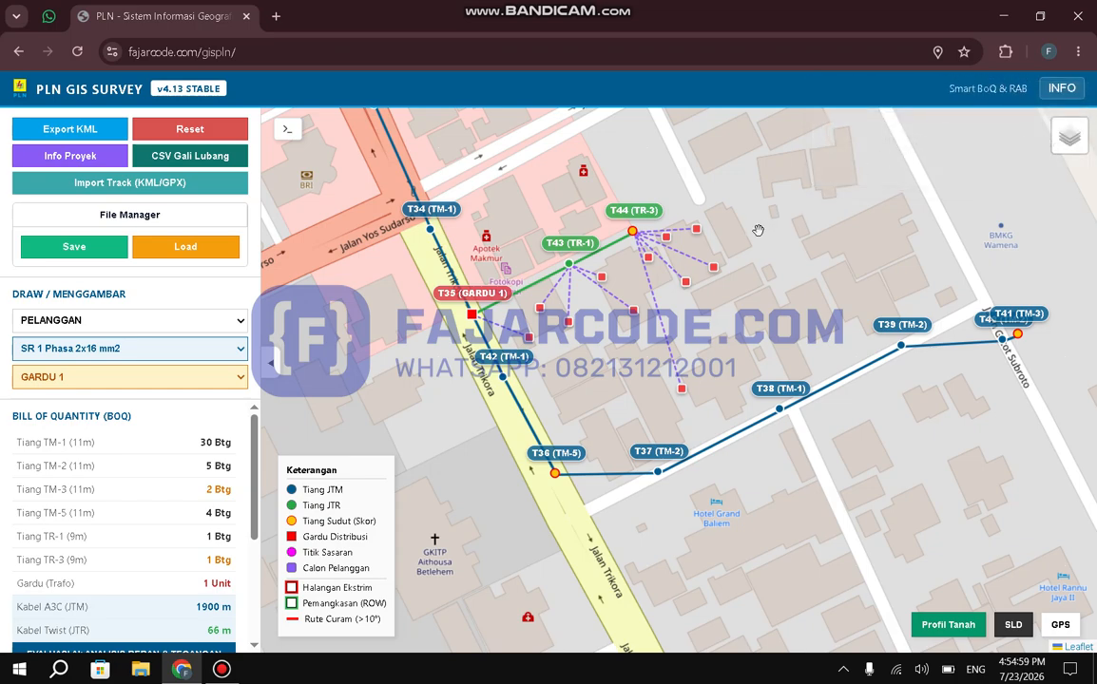
{"action": "left_click_drag", "start_coordinate": [758, 230], "coordinate": [771, 264]}
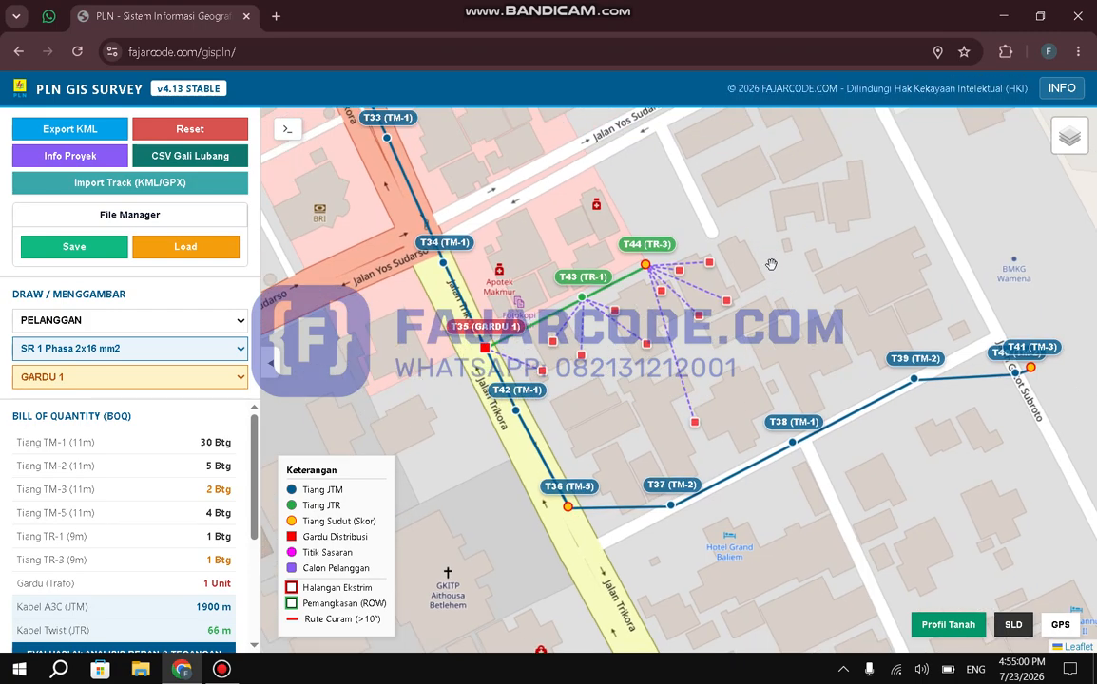
{"action": "key", "text": "ctrl+z"}
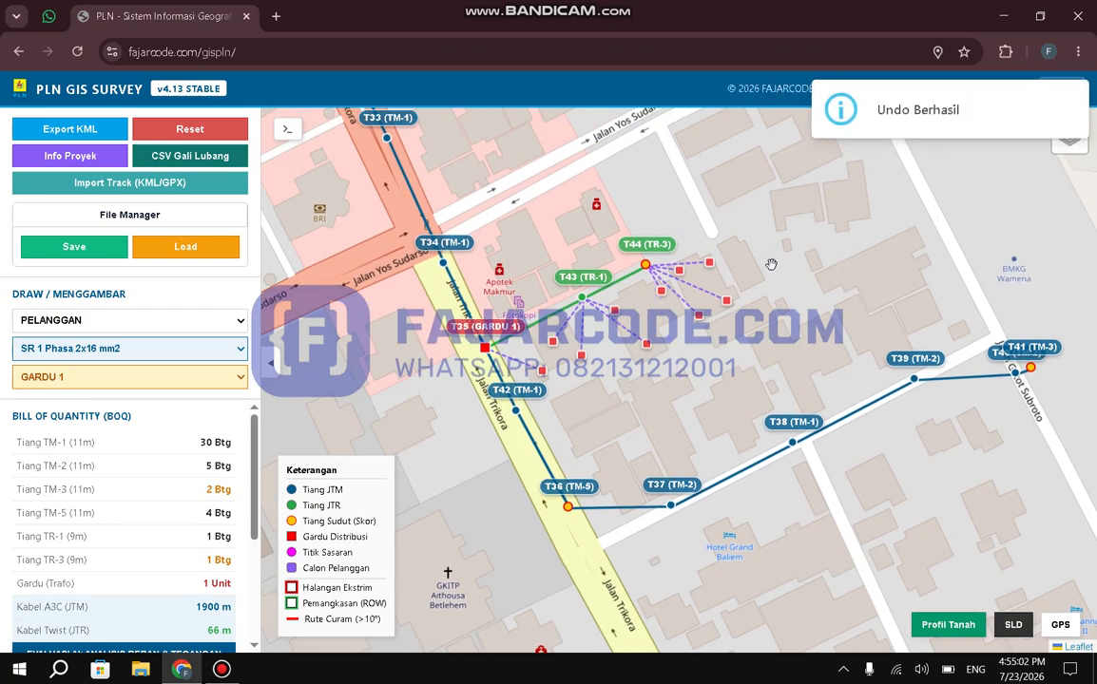
- Place customer points on the buildings north of the JTR line, around Apotek Makmur and toward T44
{"action": "left_click_drag", "start_coordinate": [631, 399], "coordinate": [658, 380]}
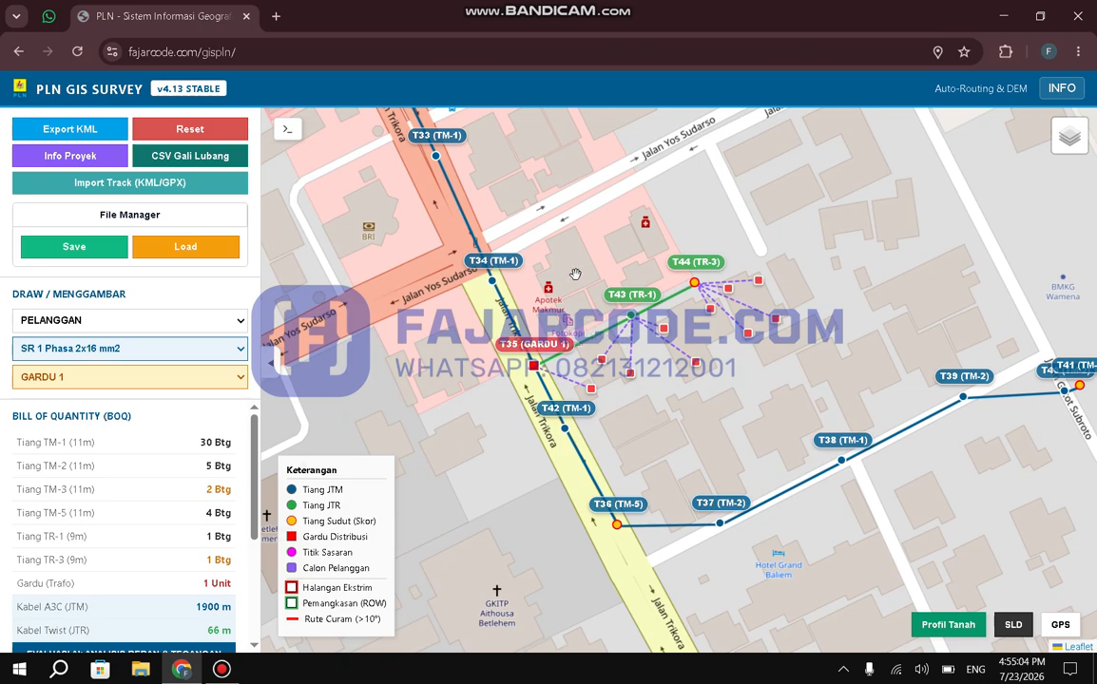
{"action": "left_click", "coordinate": [558, 276]}
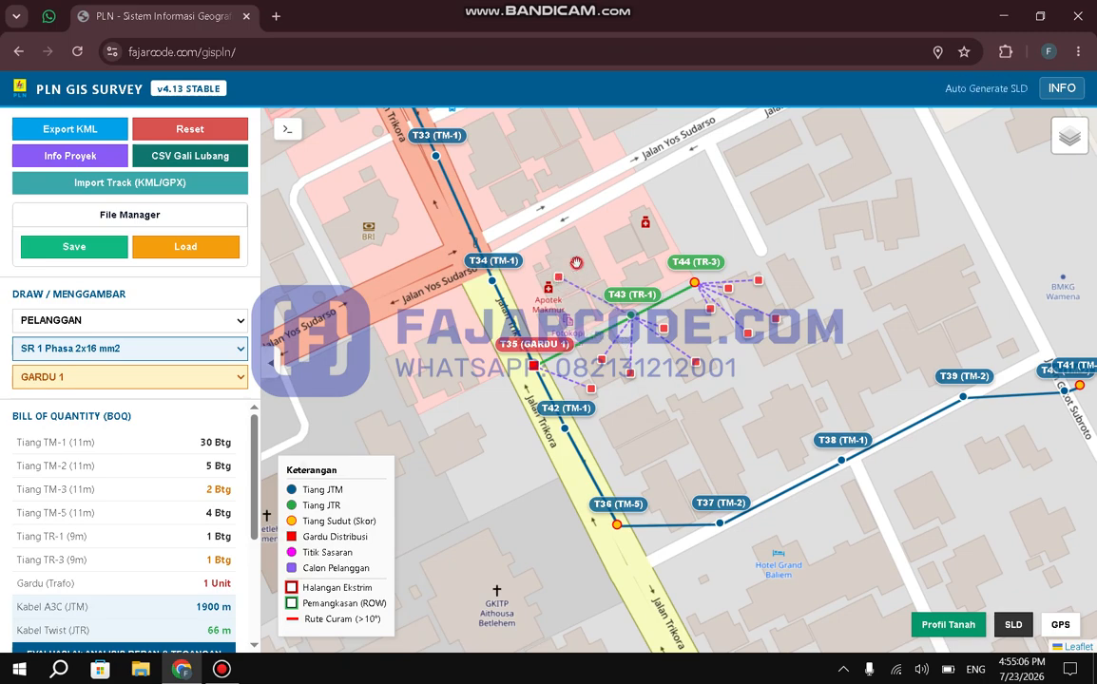
{"action": "left_click", "coordinate": [576, 264]}
{"action": "left_click", "coordinate": [548, 322]}
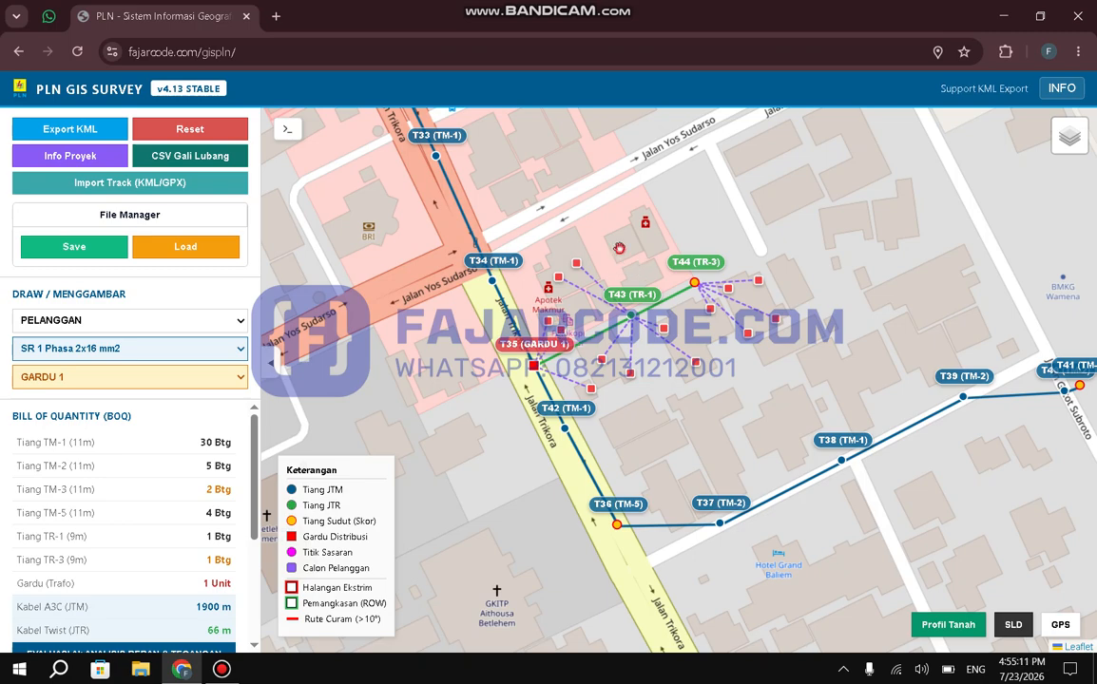
{"action": "left_click", "coordinate": [620, 248]}
{"action": "left_click", "coordinate": [648, 238]}
{"action": "left_click", "coordinate": [639, 276]}
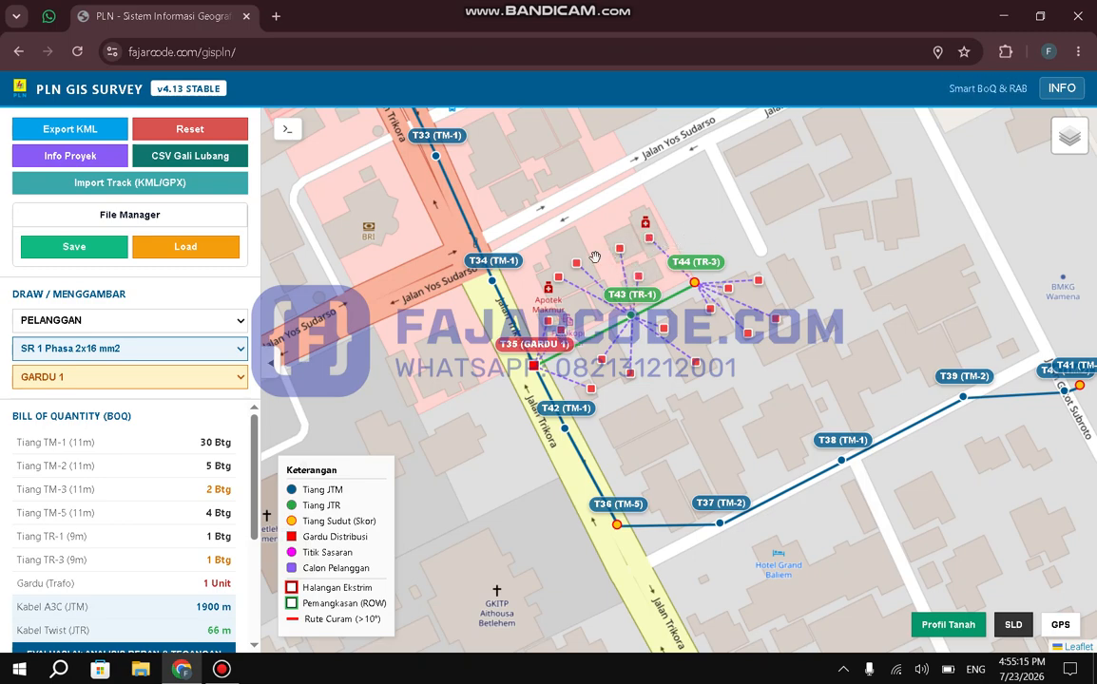
- Auto-balance the phases of the customers supplied by substation GARDU 1
{"action": "left_click", "coordinate": [535, 367]}
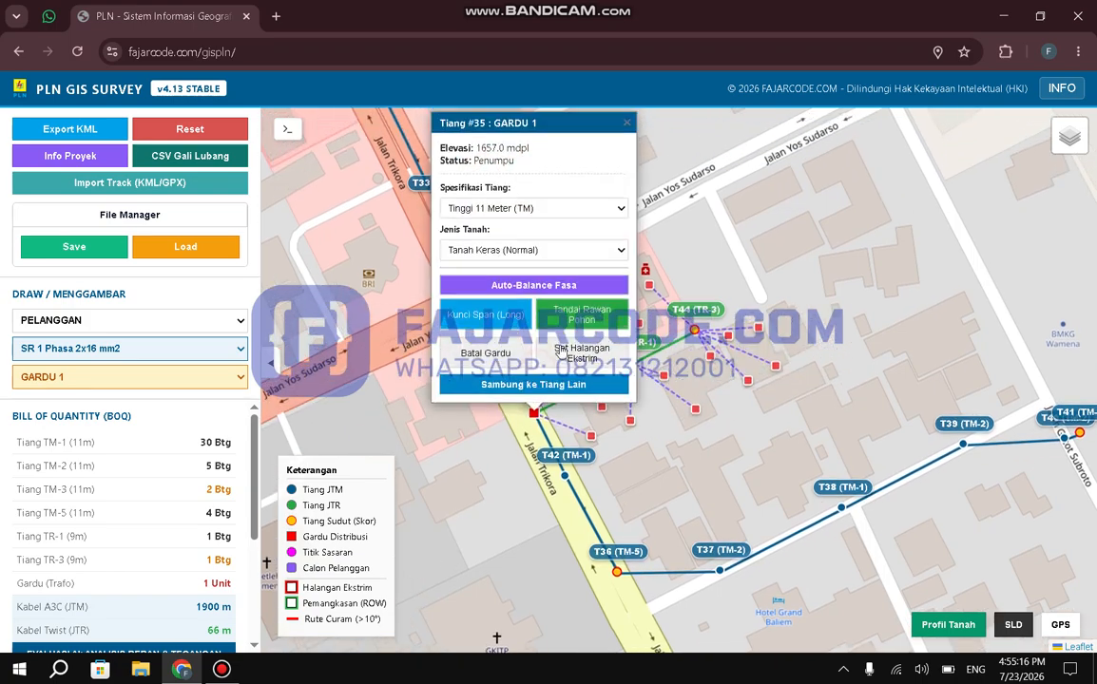
{"action": "left_click", "coordinate": [563, 286]}
{"action": "left_click_drag", "start_coordinate": [716, 255], "coordinate": [716, 207]}
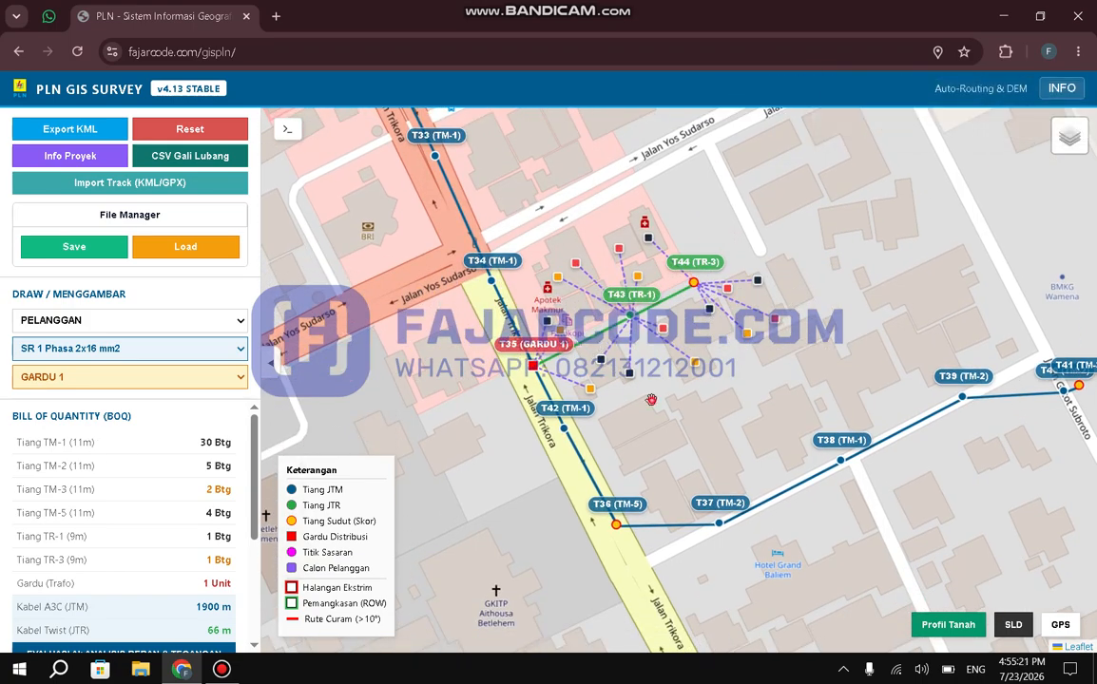
{"action": "left_click_drag", "start_coordinate": [651, 399], "coordinate": [669, 399]}
- Review the 4.13 STABLE update notes on conductor type selection and the Undo Redo conductor length calculation fix
{"action": "left_click", "coordinate": [1063, 90]}
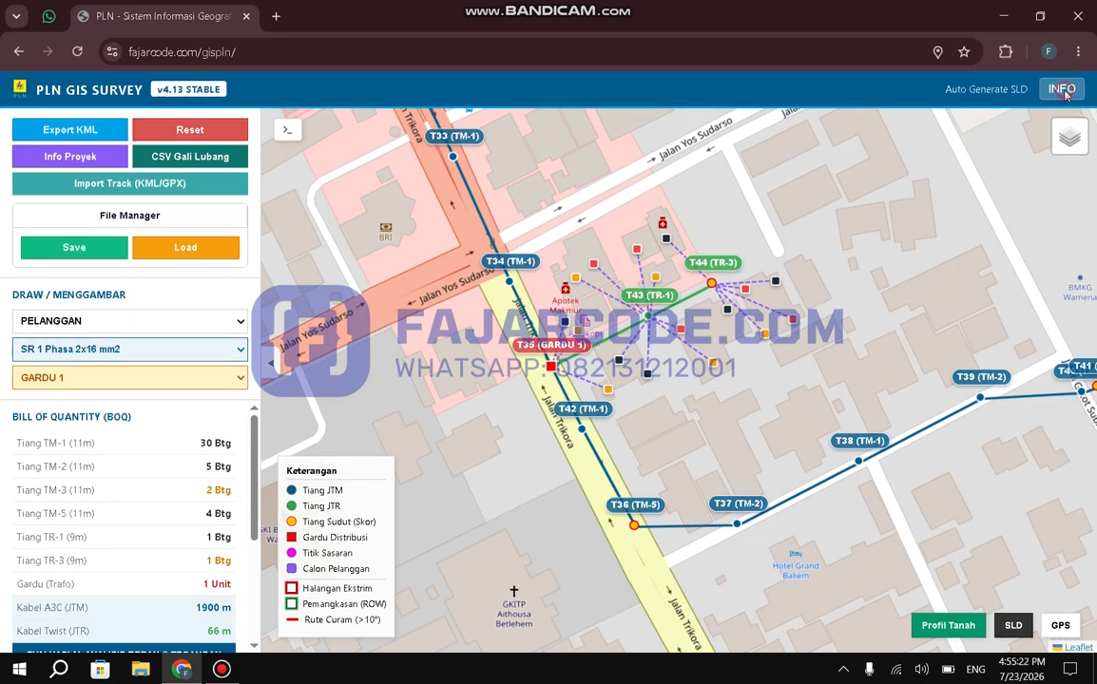
{"action": "left_click_drag", "start_coordinate": [417, 353], "coordinate": [561, 352]}
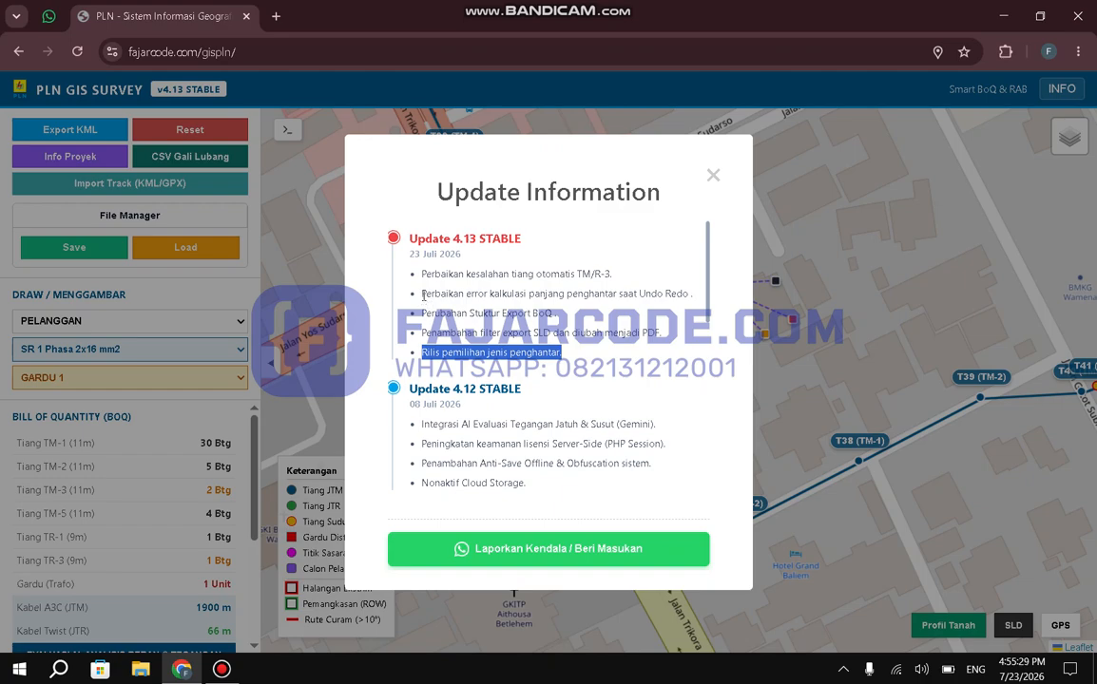
{"action": "left_click_drag", "start_coordinate": [424, 295], "coordinate": [693, 295]}
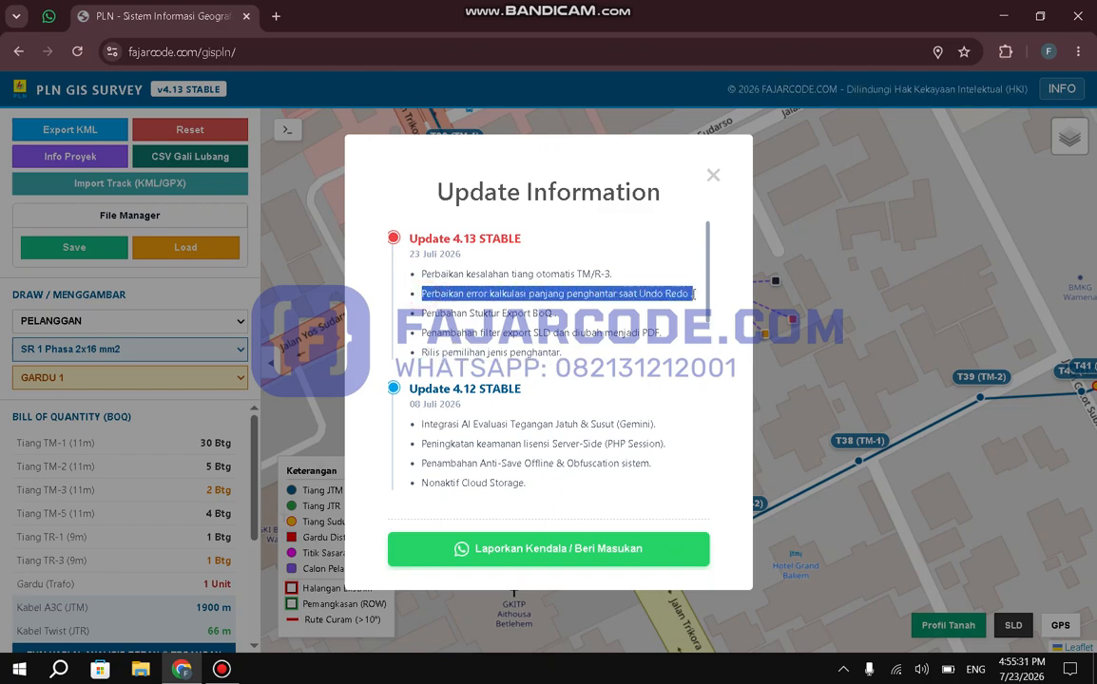
{"action": "left_click", "coordinate": [714, 175]}
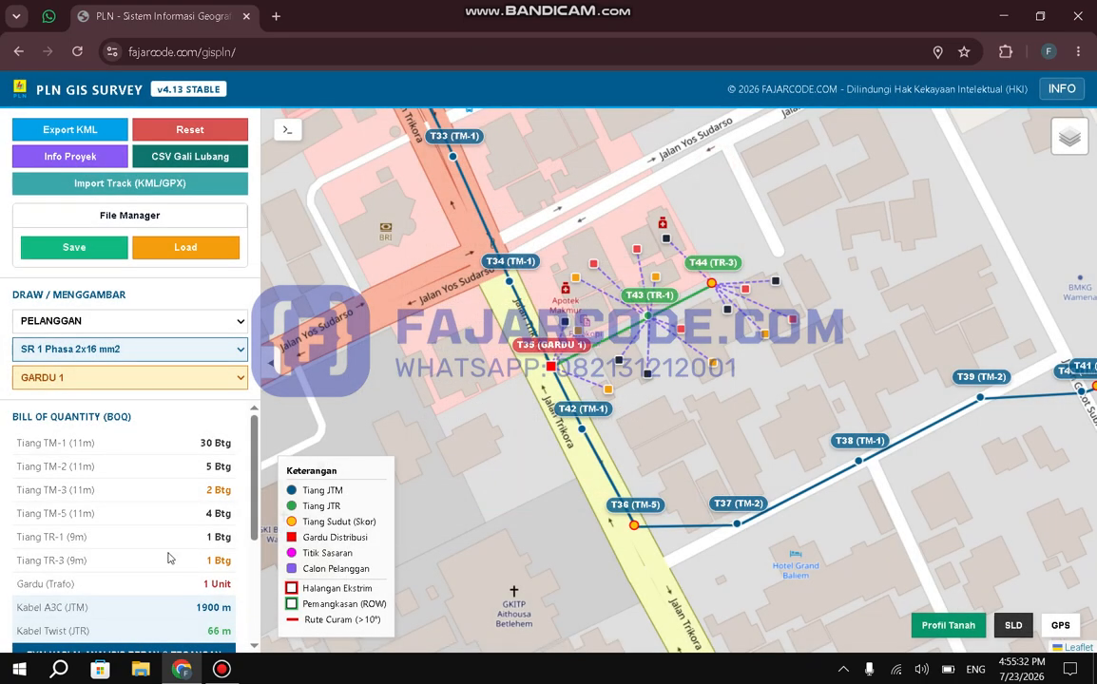
- Switch the drawing type from PELANGGAN to JTR with the Twisted 3x35+25 mm2 cable
{"action": "scroll", "coordinate": [167, 560], "scroll_direction": "down", "scroll_amount": 2}
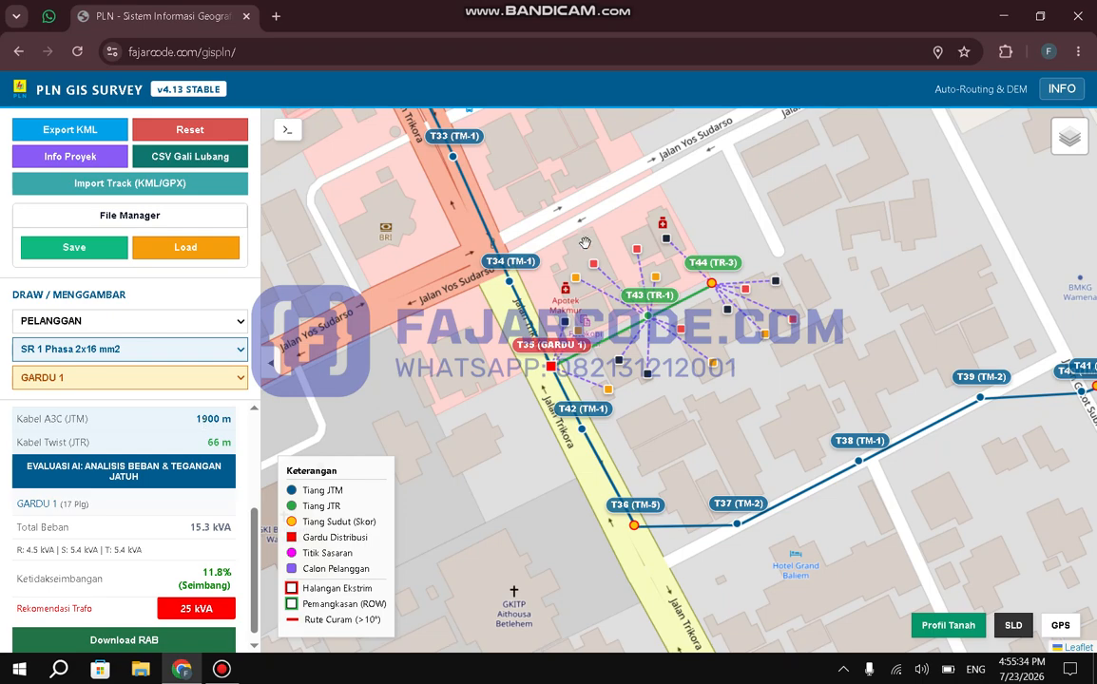
{"action": "left_click_drag", "start_coordinate": [589, 236], "coordinate": [617, 236]}
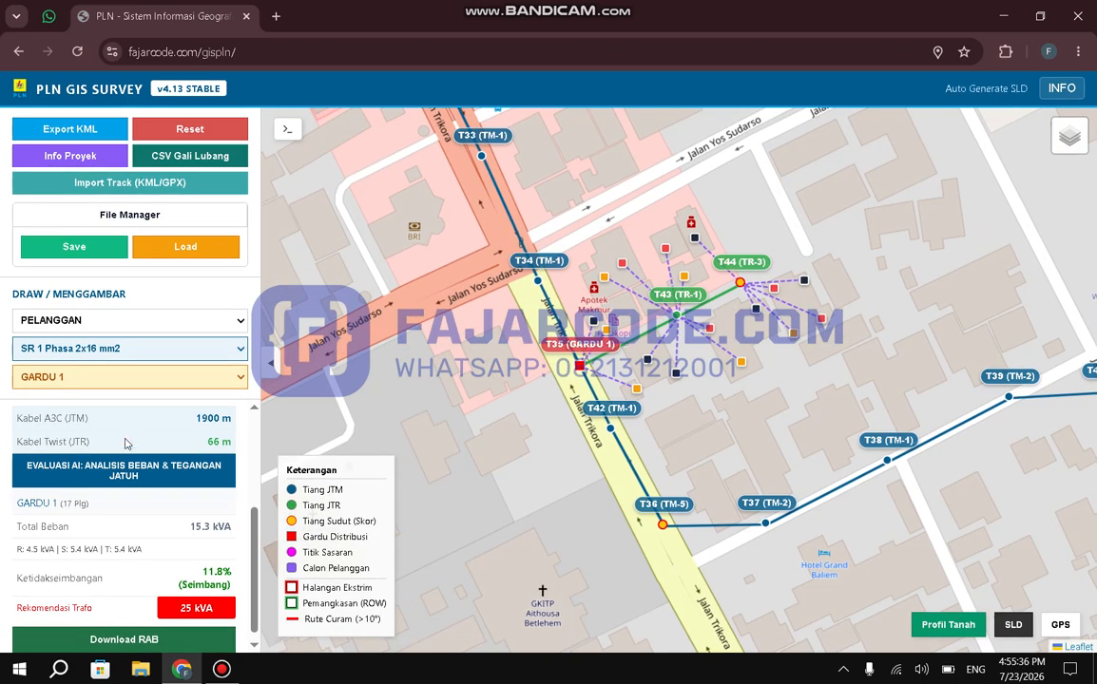
{"action": "left_click", "coordinate": [167, 350]}
{"action": "left_click", "coordinate": [167, 349]}
{"action": "left_click", "coordinate": [167, 350]}
{"action": "left_click", "coordinate": [156, 325]}
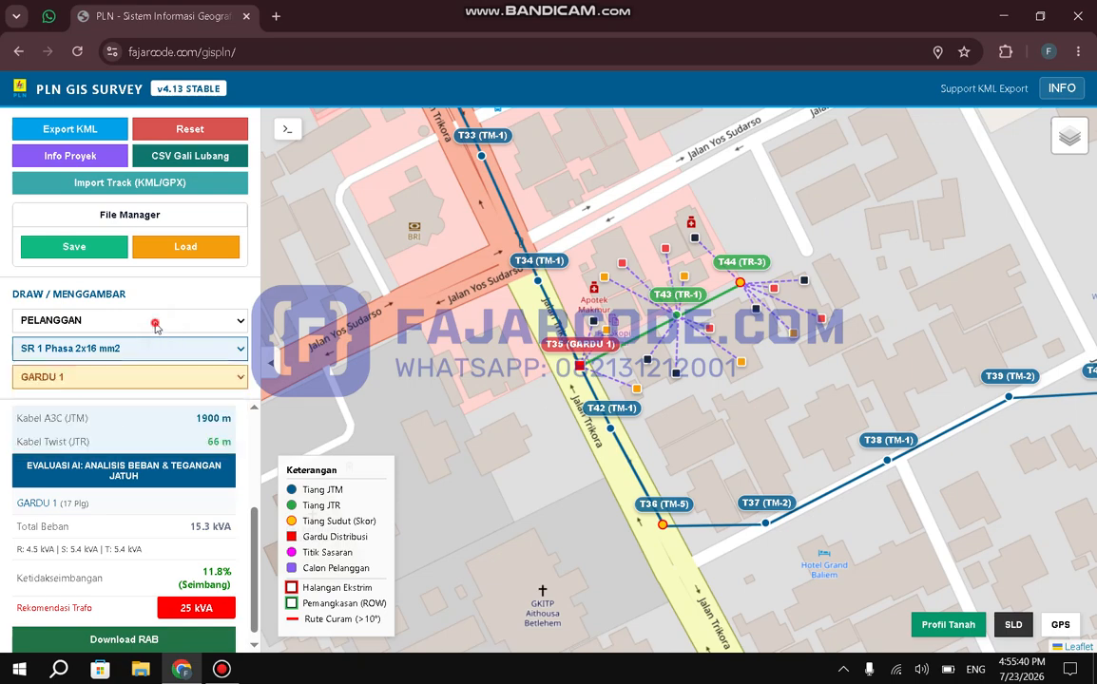
{"action": "left_click", "coordinate": [123, 361]}
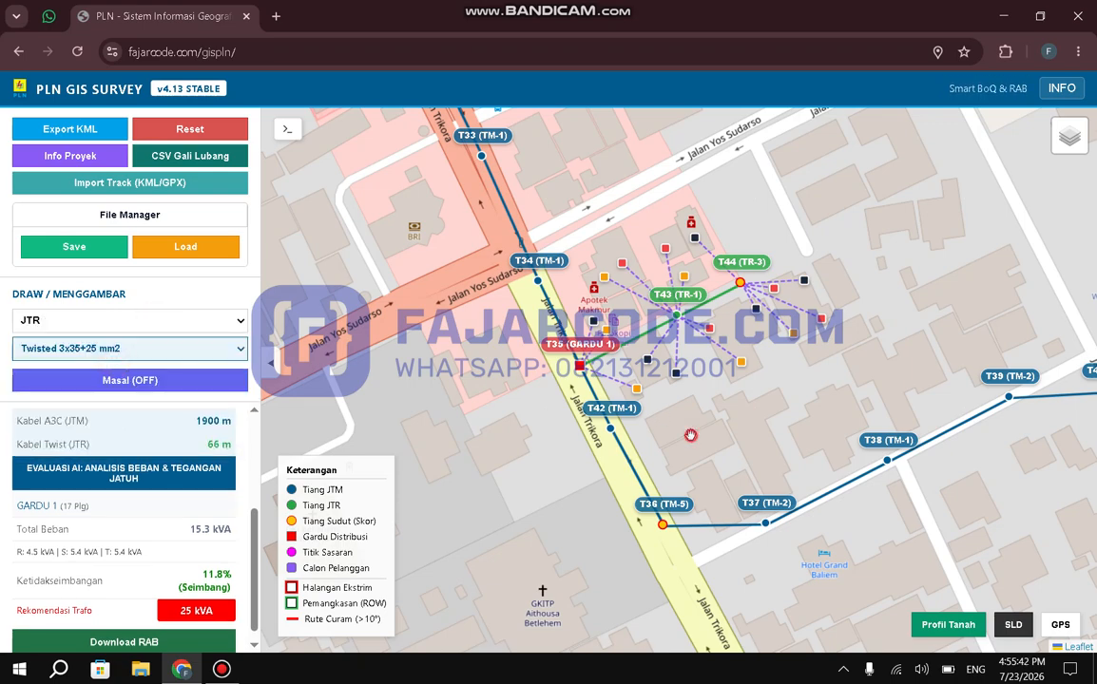
- Shift JTM pole T38 slightly northeast along the road and reposition the pole inserted between T37 and T38 closer to T38
{"action": "left_click_drag", "start_coordinate": [690, 435], "coordinate": [606, 328]}
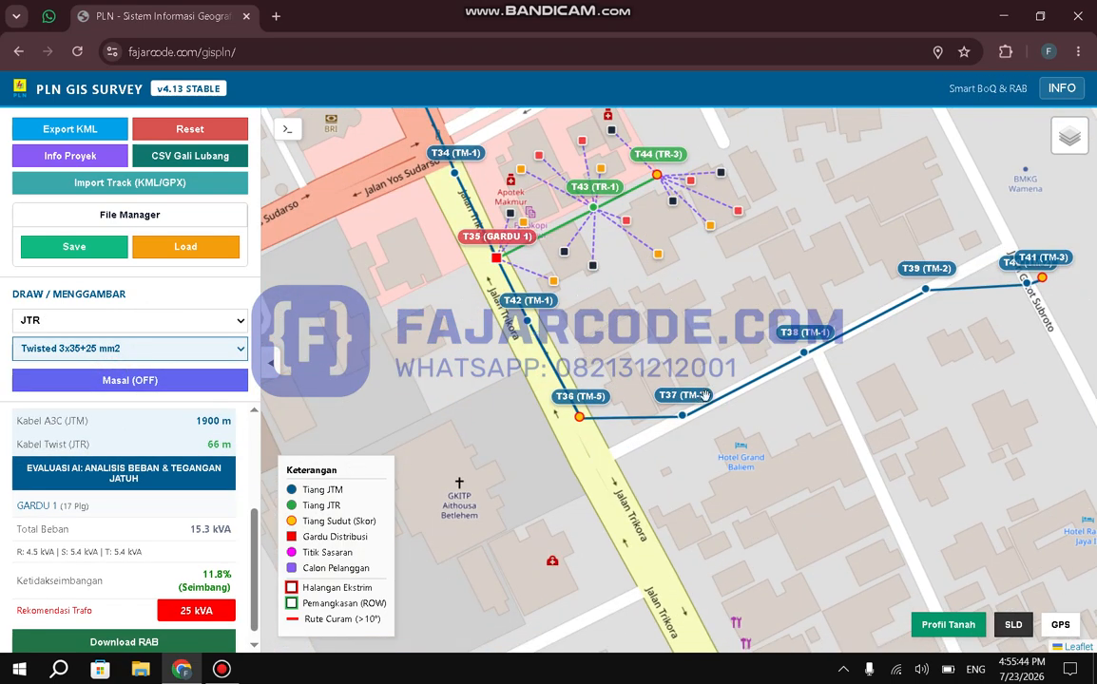
{"action": "left_click_drag", "start_coordinate": [704, 394], "coordinate": [630, 401]}
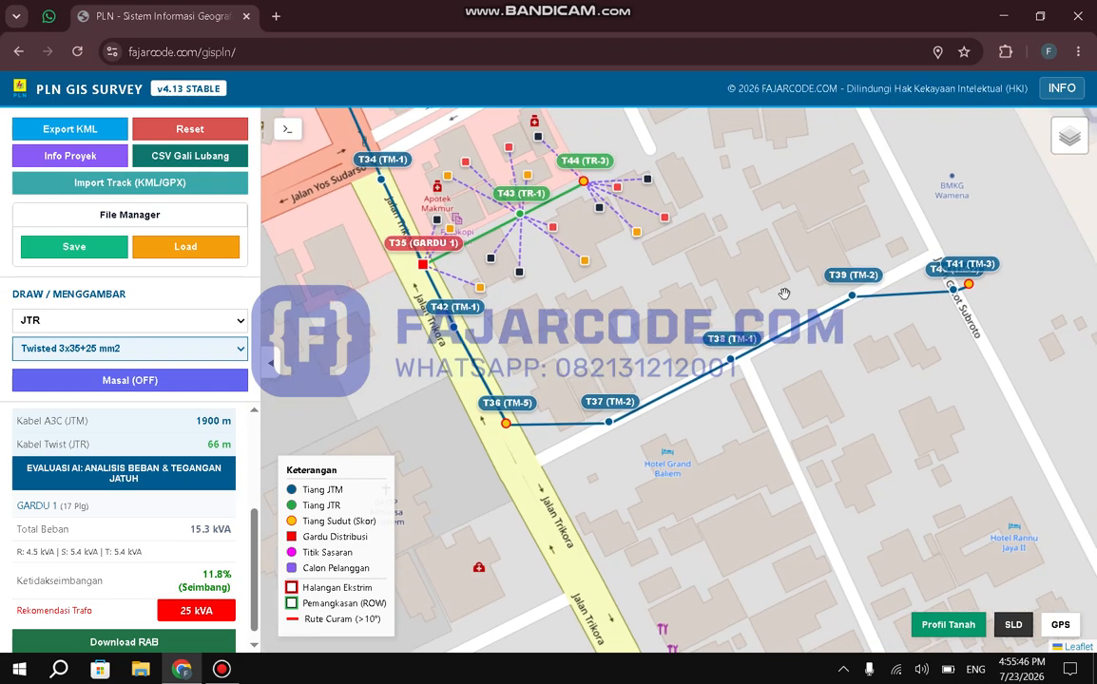
{"action": "left_click", "coordinate": [677, 391]}
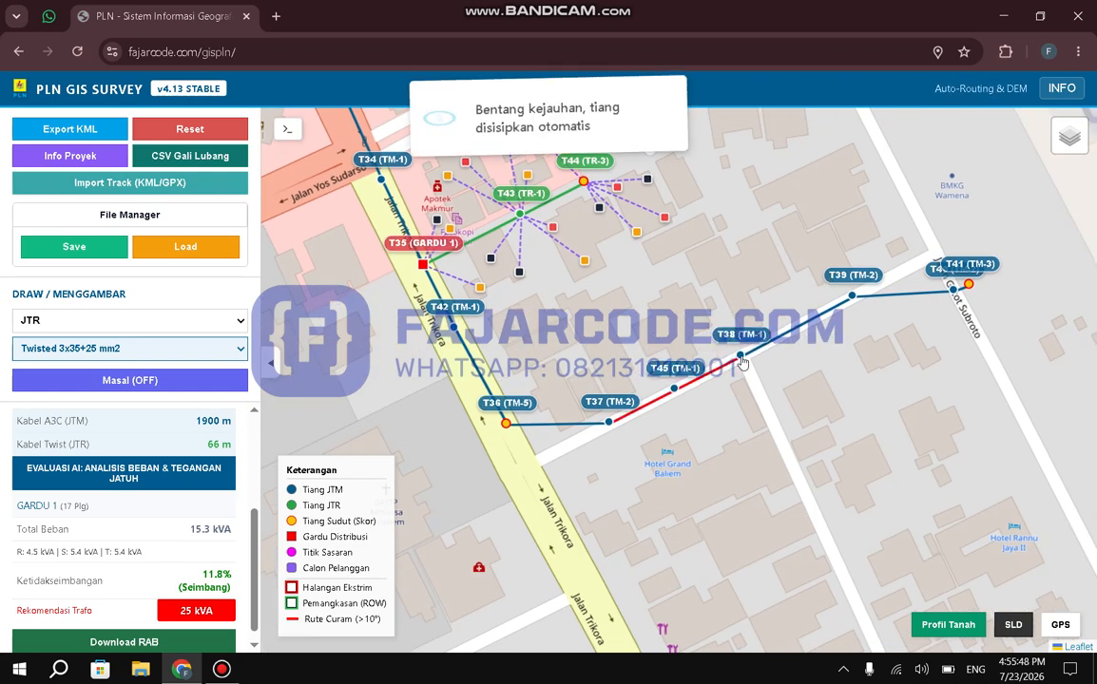
{"action": "left_click_drag", "start_coordinate": [678, 391], "coordinate": [690, 383]}
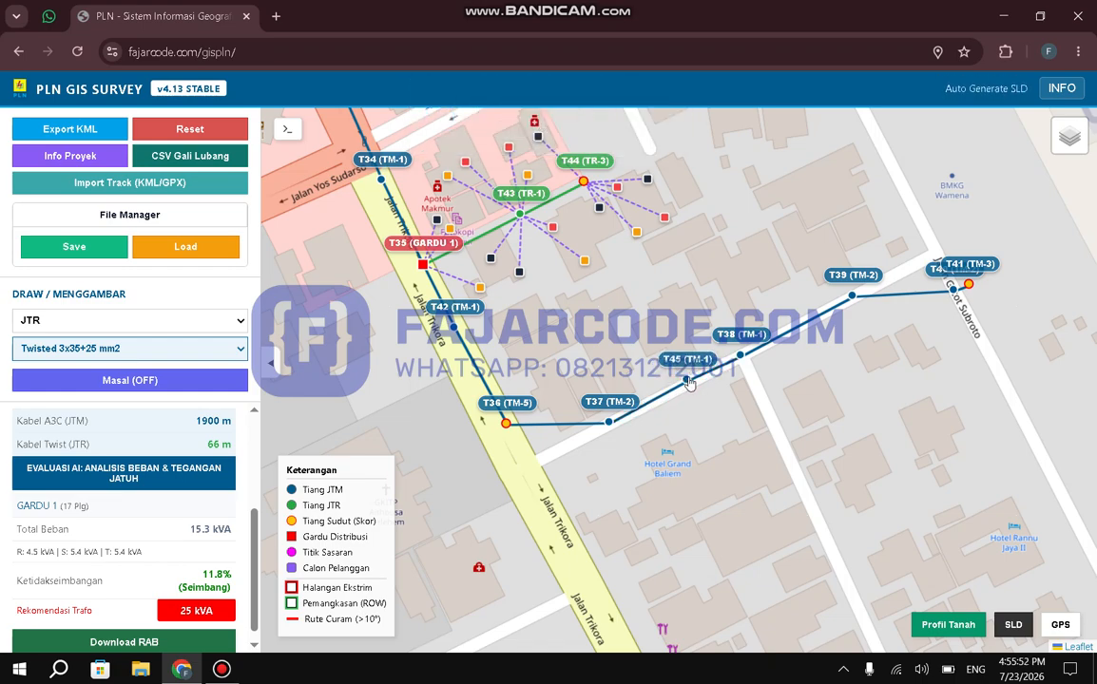
- Draw a JTR span between pole T38 and a new pole to its northwest, and test undo and redo on it
{"action": "left_click", "coordinate": [699, 292]}
{"action": "left_click", "coordinate": [741, 355]}
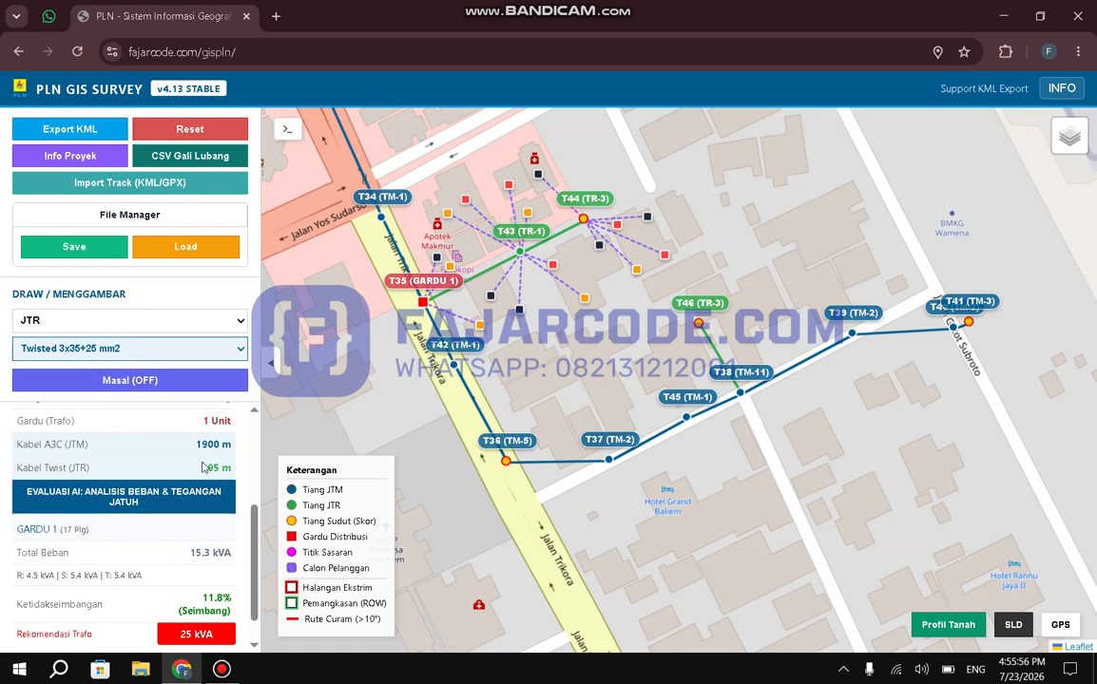
{"action": "left_click_drag", "start_coordinate": [762, 203], "coordinate": [731, 186]}
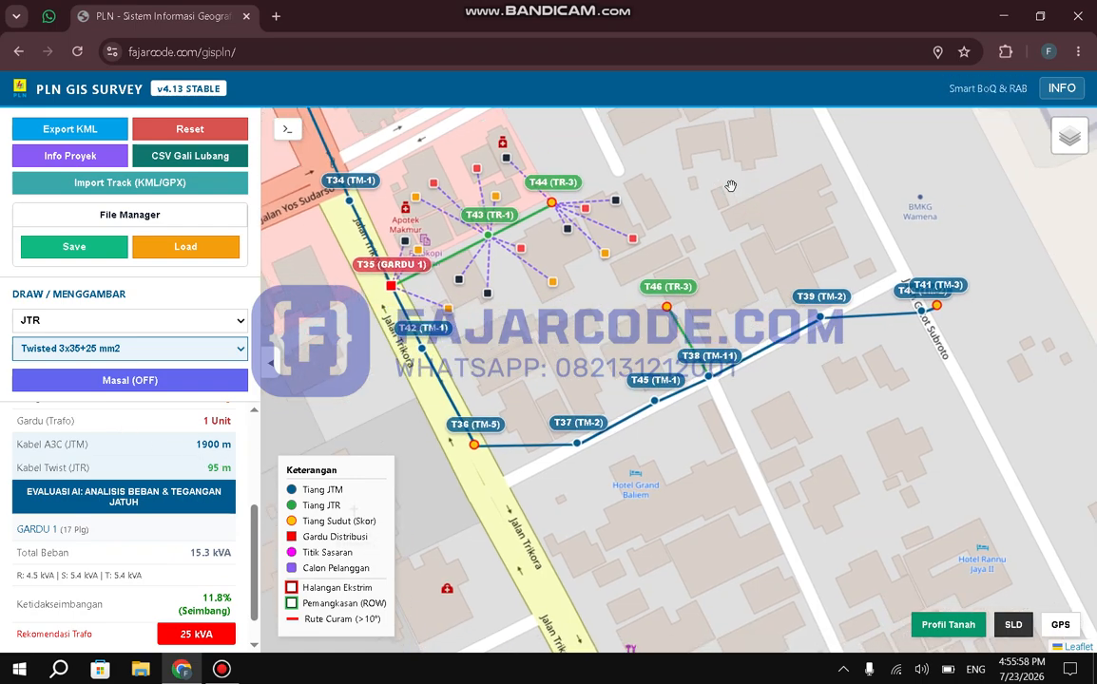
{"action": "key", "text": "ctrl+z"}
{"action": "key", "text": "ctrl+y"}
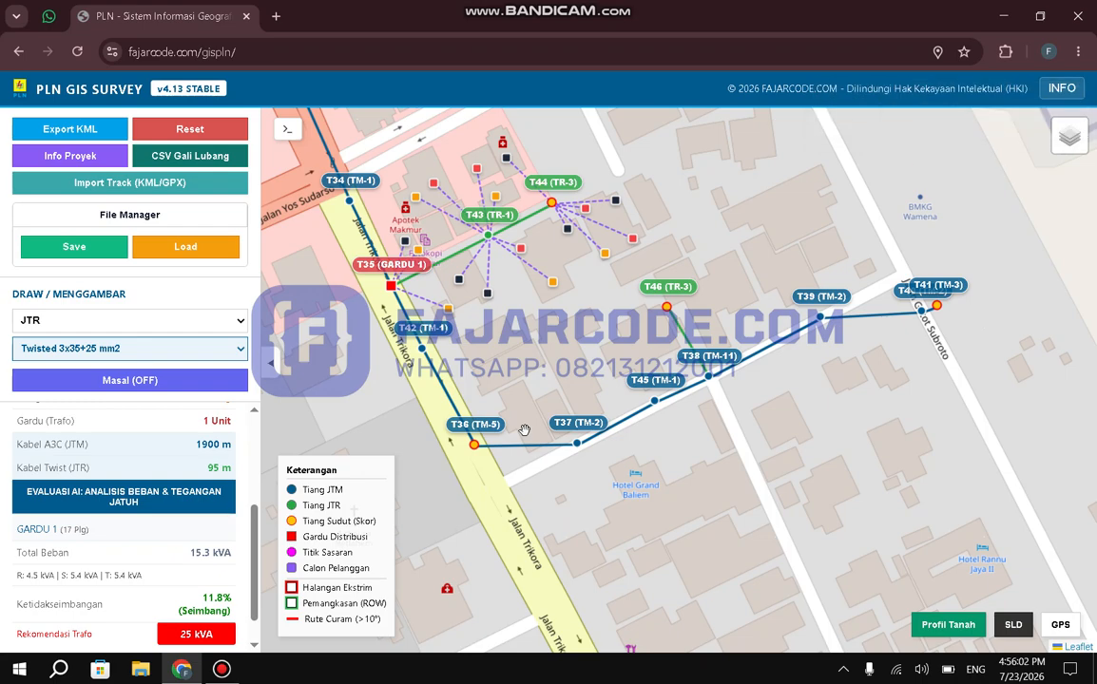
- Review the 4.13 STABLE update notes on Undo Redo length calculation, conductor type selection and the automatic TM/R-3 pole fix
{"action": "left_click", "coordinate": [1058, 90]}
{"action": "left_click_drag", "start_coordinate": [420, 297], "coordinate": [693, 296]}
{"action": "left_click", "coordinate": [422, 358]}
{"action": "left_click_drag", "start_coordinate": [422, 355], "coordinate": [576, 353]}
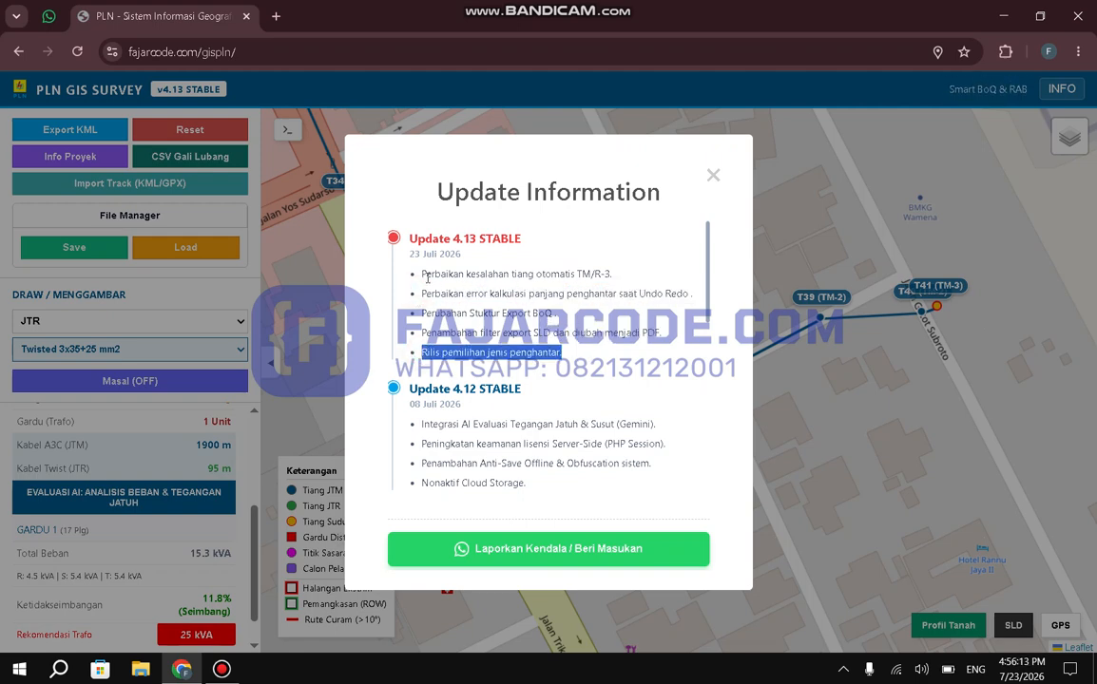
{"action": "left_click_drag", "start_coordinate": [424, 278], "coordinate": [635, 272]}
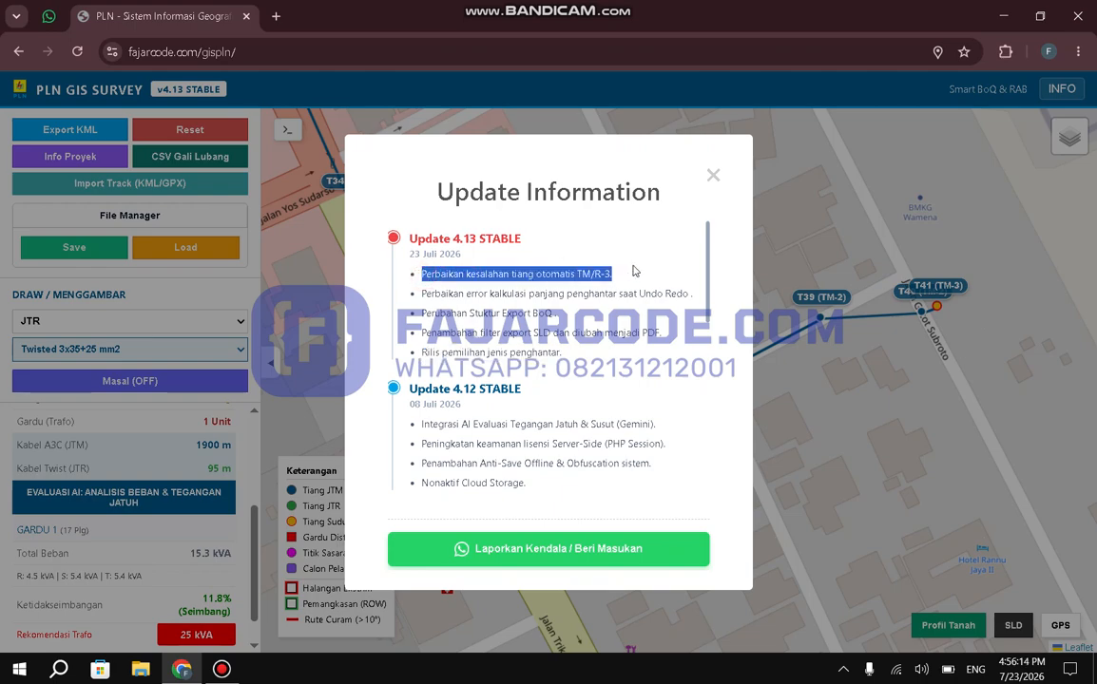
{"action": "left_click", "coordinate": [716, 173]}
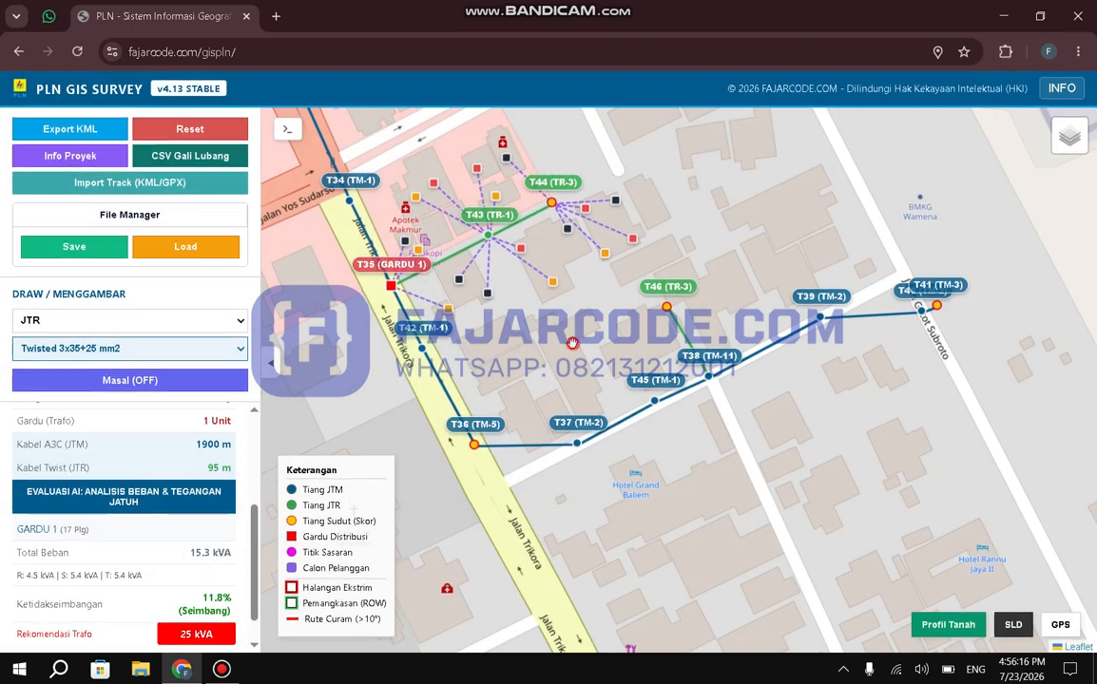
- Examine the pole types along the JTM line from T36 north to the starting pole T1
{"action": "left_click_drag", "start_coordinate": [497, 433], "coordinate": [583, 320]}
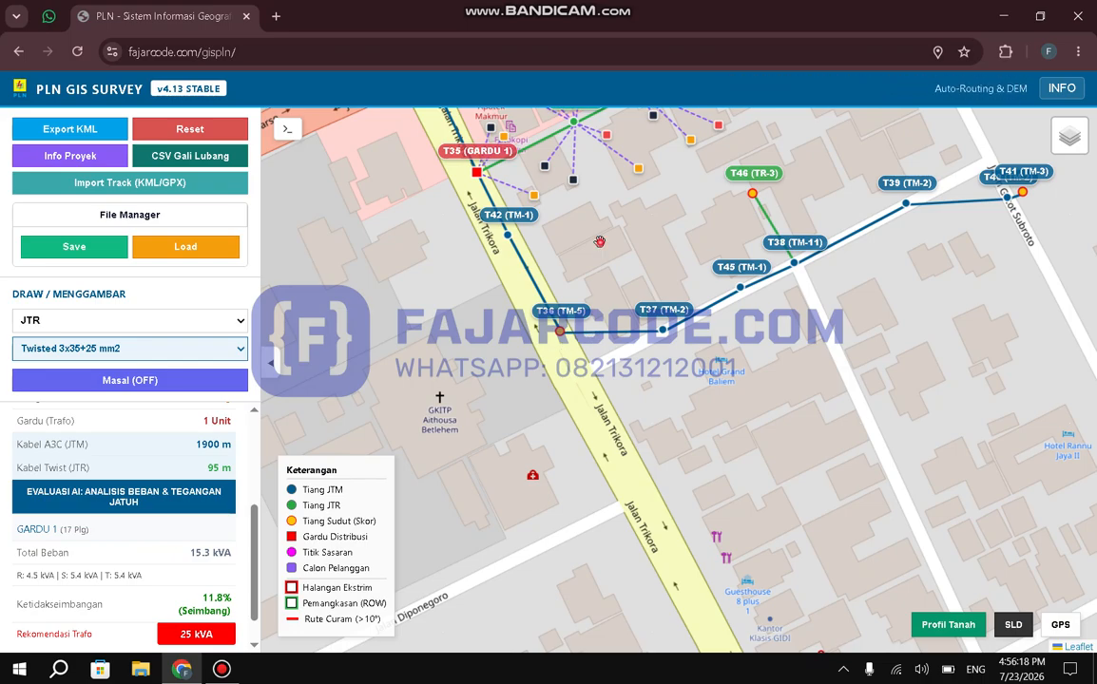
{"action": "left_click_drag", "start_coordinate": [601, 241], "coordinate": [743, 476]}
{"action": "left_click_drag", "start_coordinate": [640, 201], "coordinate": [742, 434]}
{"action": "scroll", "coordinate": [743, 434], "scroll_direction": "down", "scroll_amount": 2}
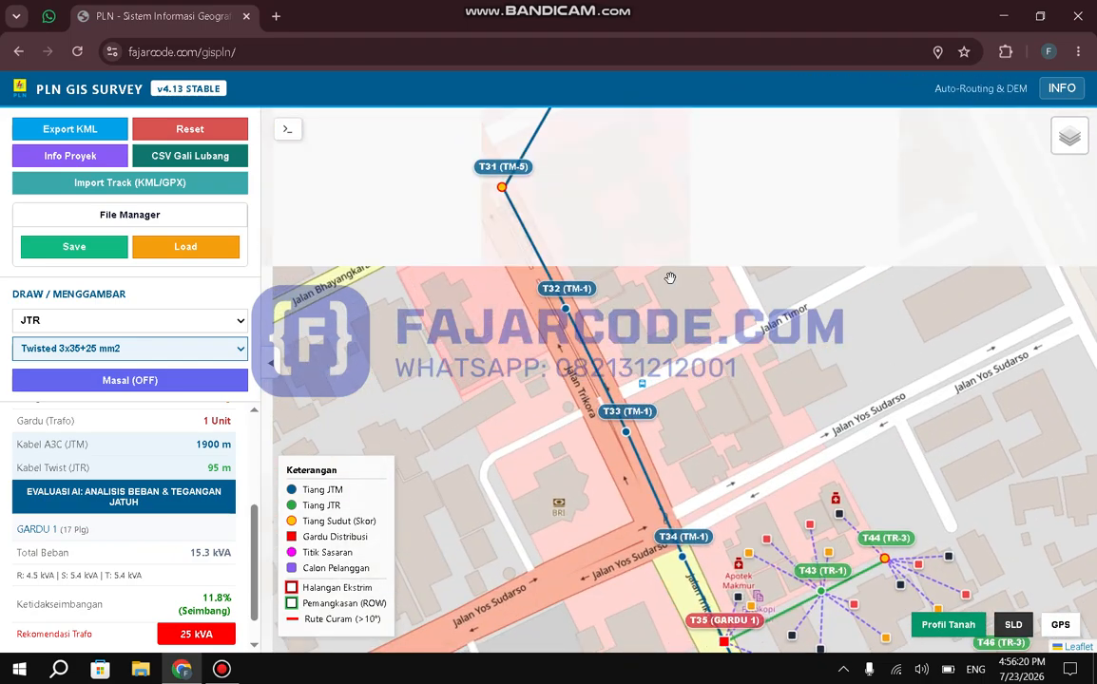
{"action": "left_click_drag", "start_coordinate": [718, 221], "coordinate": [700, 343]}
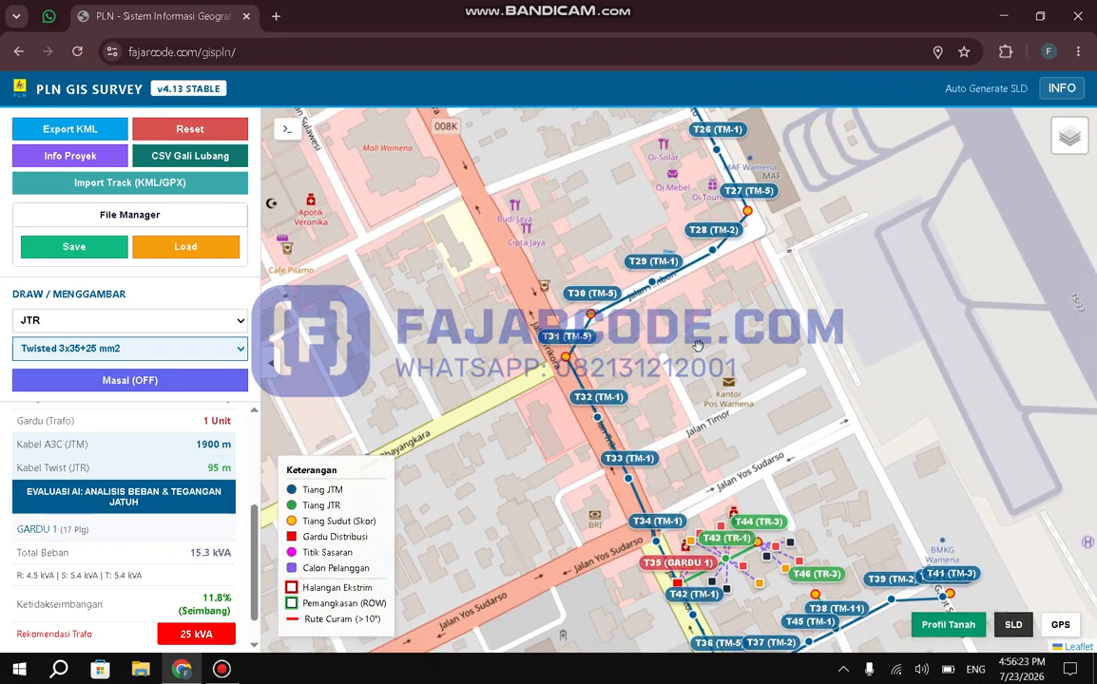
{"action": "scroll", "coordinate": [698, 343], "scroll_direction": "down", "scroll_amount": 1}
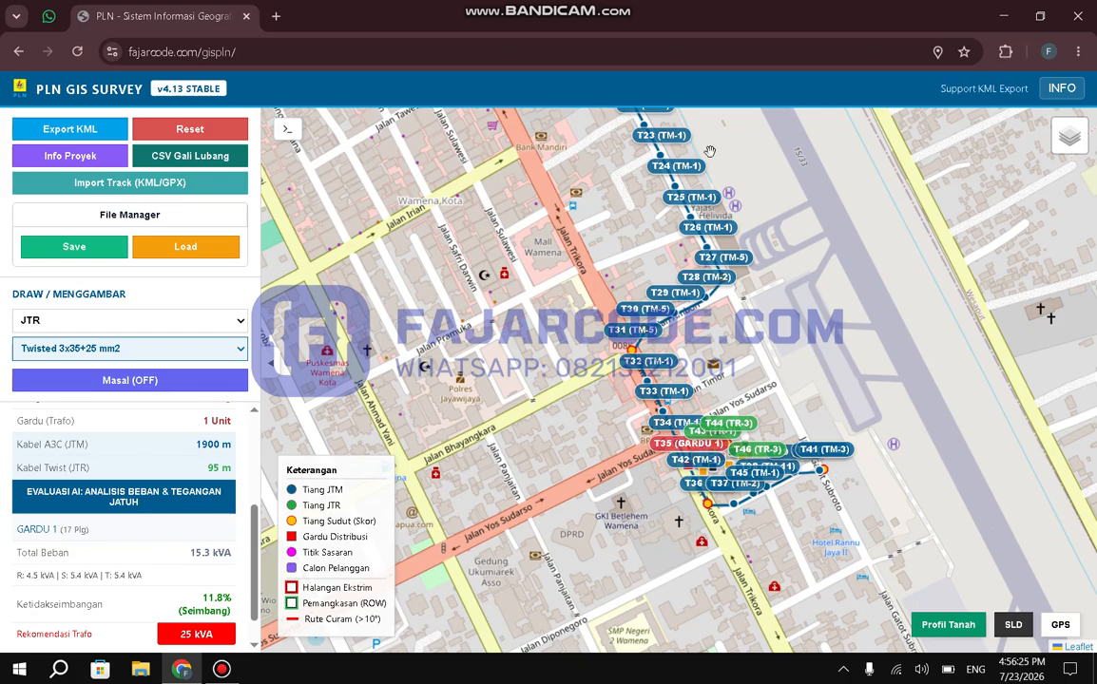
{"action": "left_click_drag", "start_coordinate": [729, 153], "coordinate": [877, 389]}
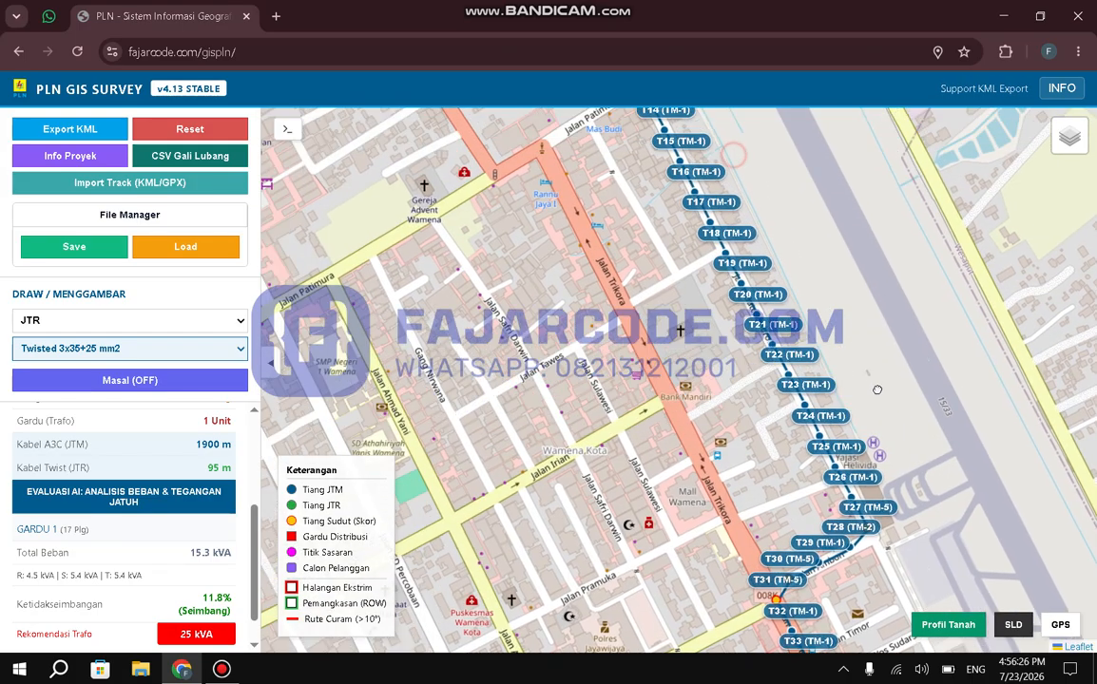
{"action": "left_click_drag", "start_coordinate": [766, 156], "coordinate": [923, 435]}
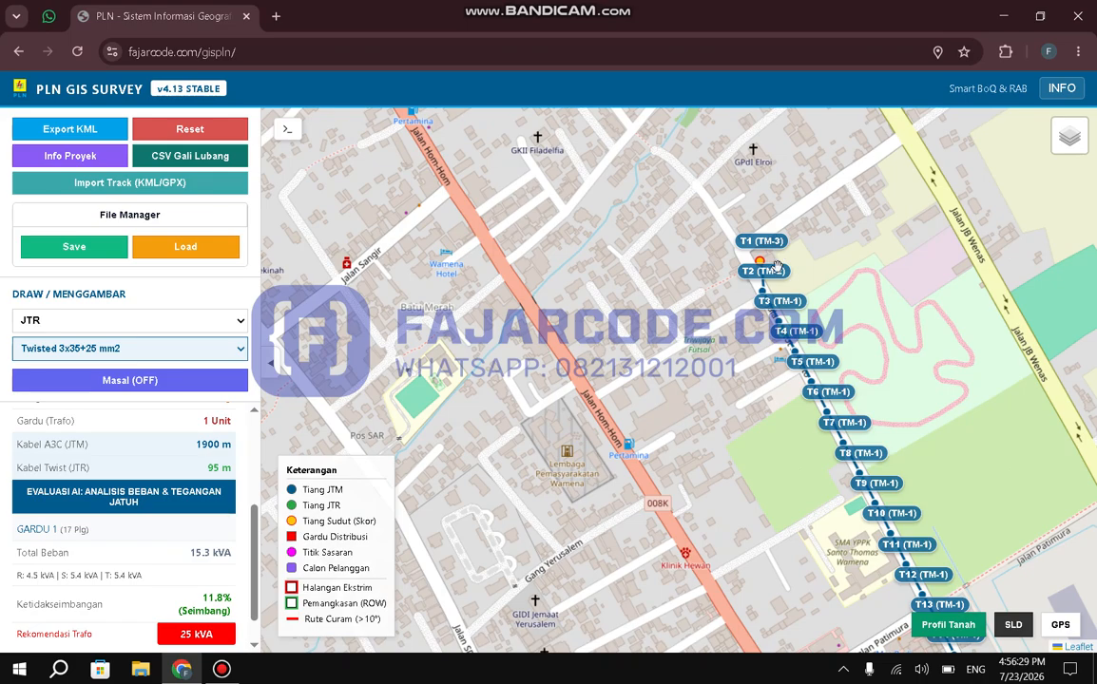
- Review the 4.13 STABLE update note on the changed BoQ export structure
{"action": "left_click", "coordinate": [1060, 89]}
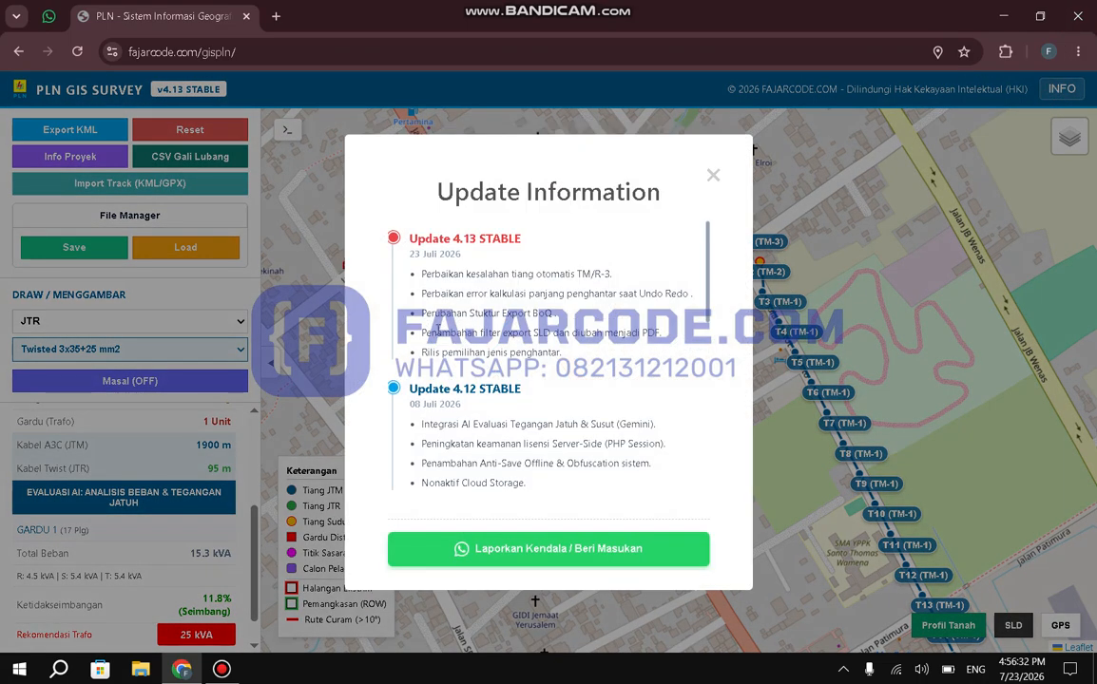
{"action": "left_click_drag", "start_coordinate": [424, 313], "coordinate": [582, 313]}
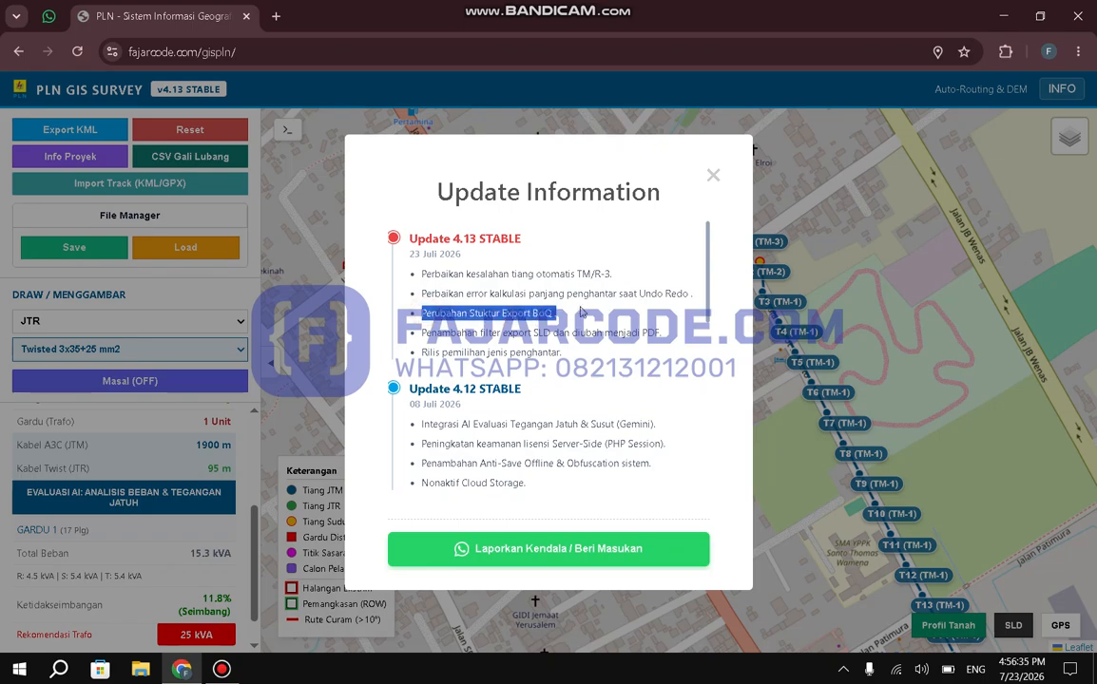
{"action": "left_click", "coordinate": [713, 176]}
- Download the RAB for the drawn network and show the exported BoQ spreadsheet in its folder
{"action": "scroll", "coordinate": [166, 509], "scroll_direction": "down", "scroll_amount": 1}
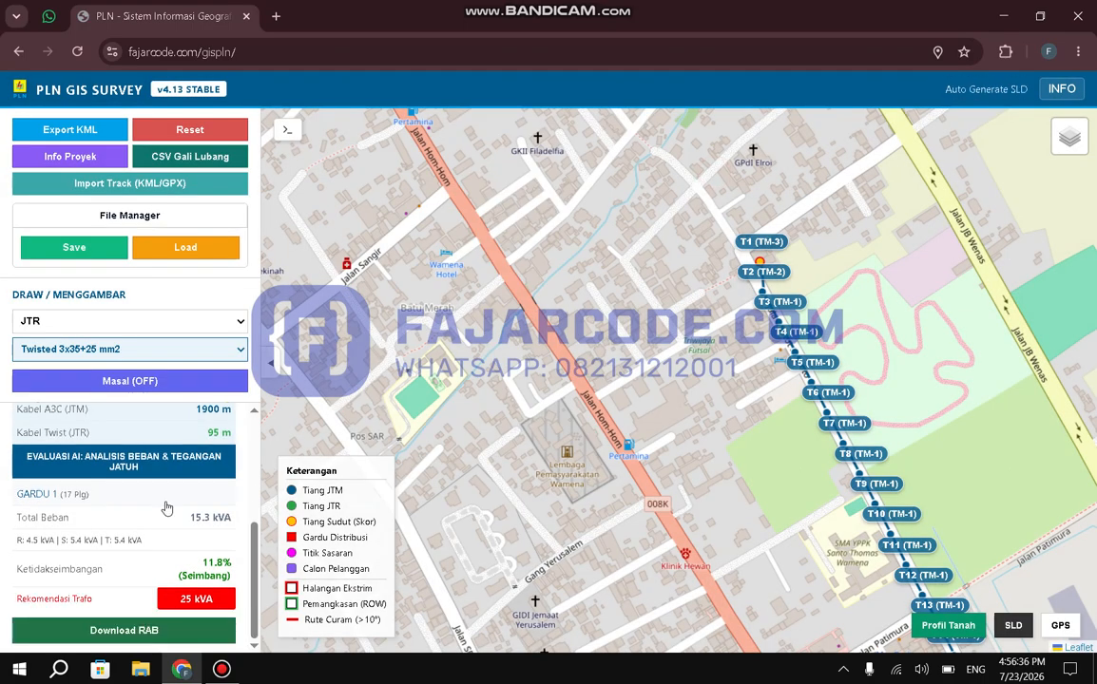
{"action": "left_click", "coordinate": [149, 631]}
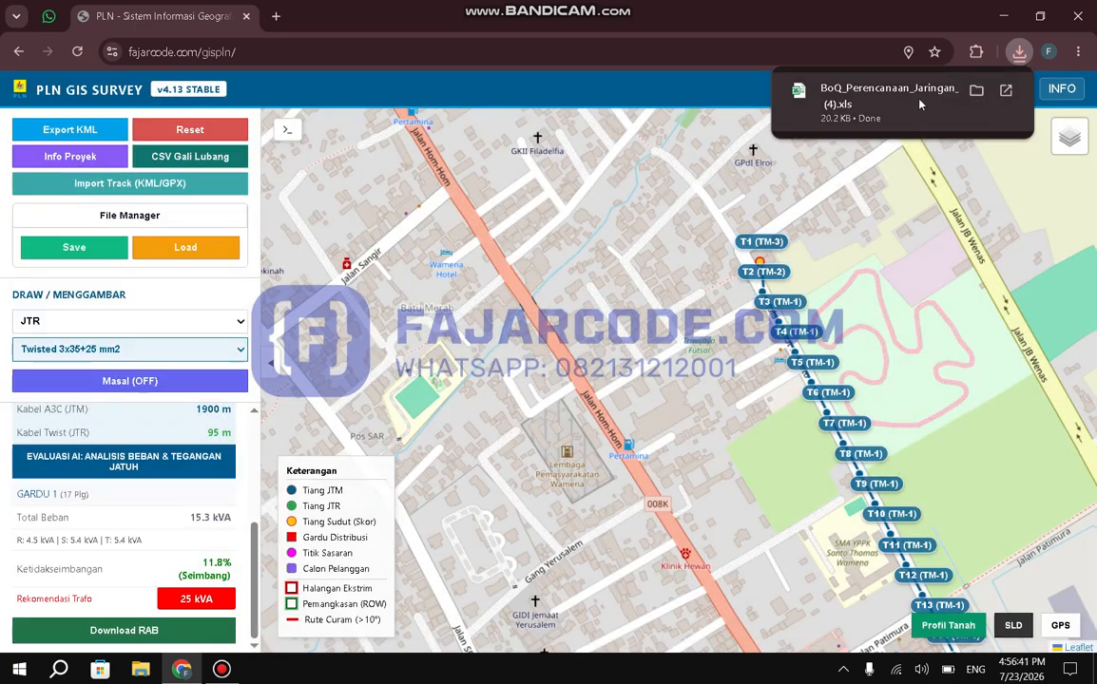
{"action": "left_click", "coordinate": [978, 91]}
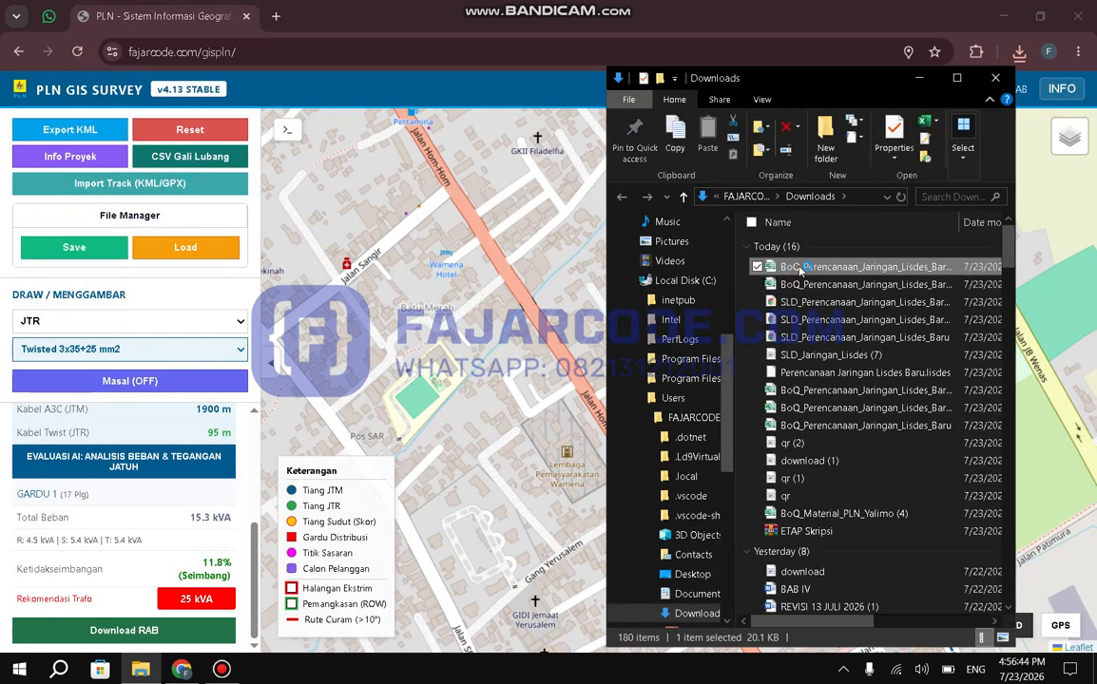
- Try to open BoQ_Perencanaan_Jaringan_Lisdes_Baru (4).xls in Excel, accepting the file format mismatch, and close Excel
{"action": "double_click", "coordinate": [800, 268]}
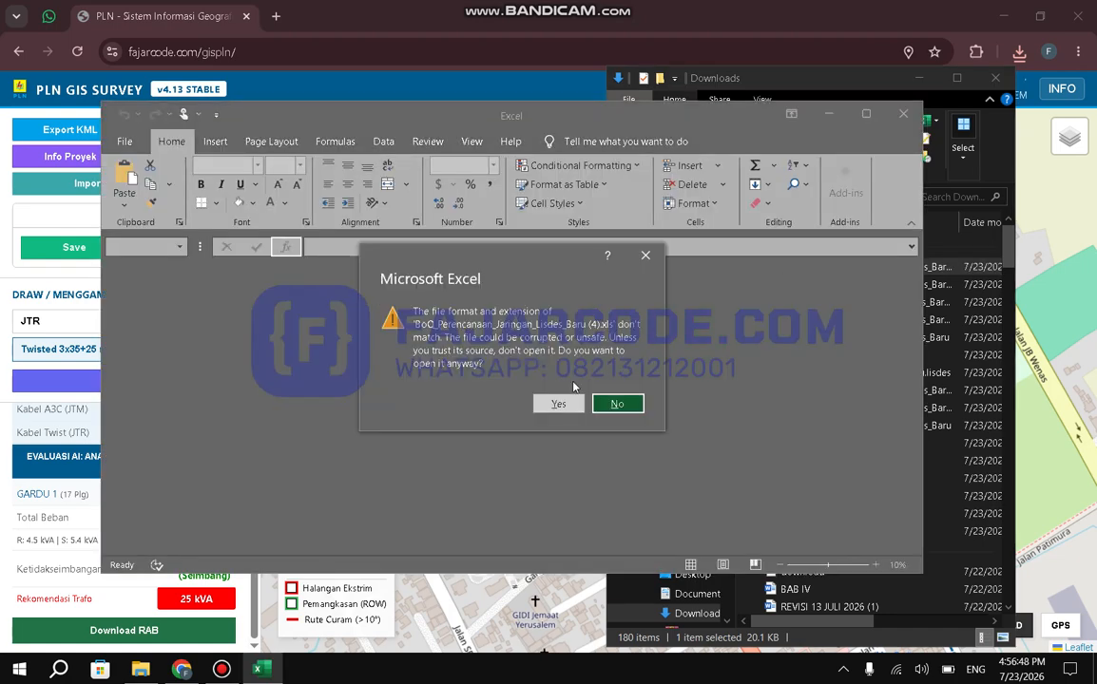
{"action": "left_click", "coordinate": [558, 404]}
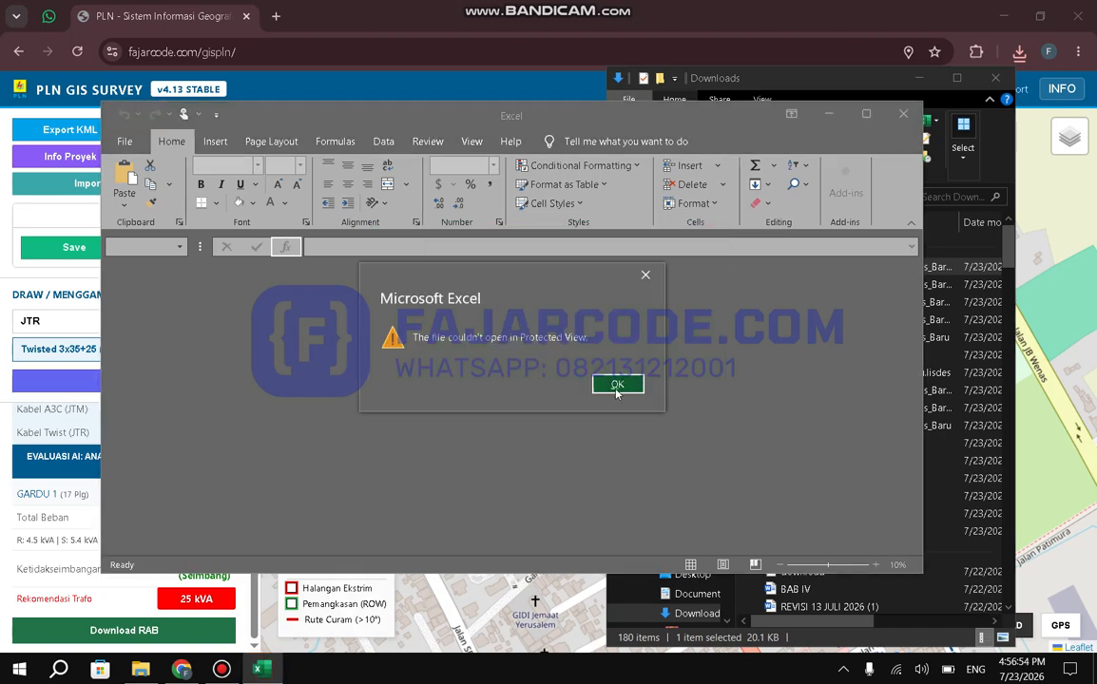
{"action": "left_click", "coordinate": [617, 385]}
{"action": "left_click", "coordinate": [903, 114]}
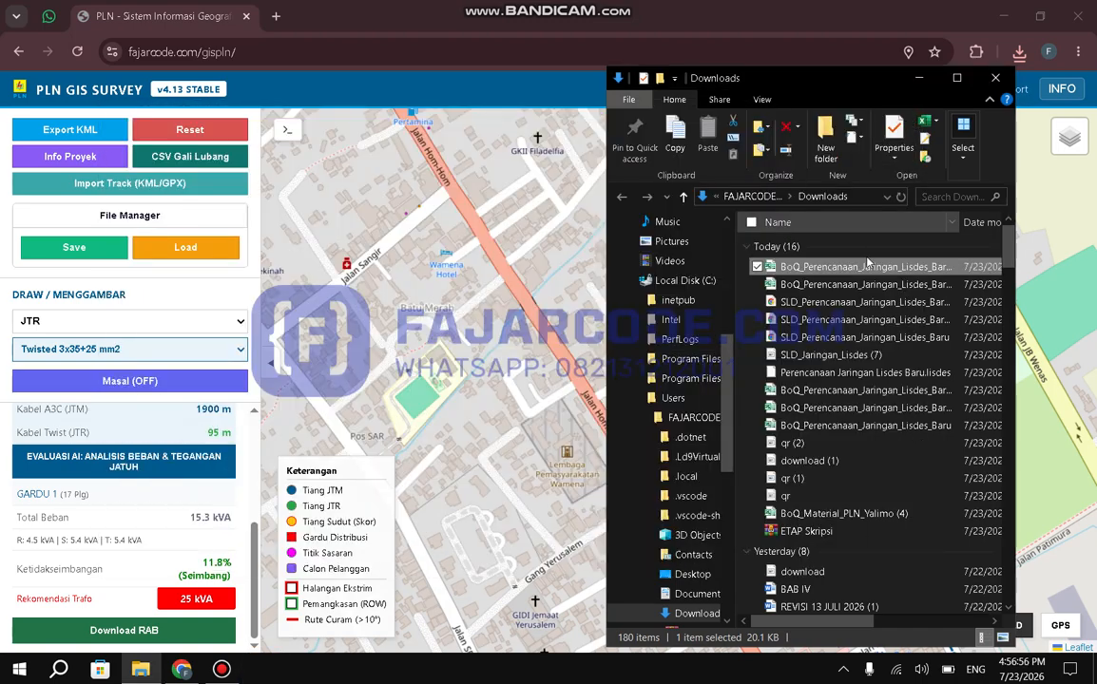
{"action": "double_click", "coordinate": [856, 269]}
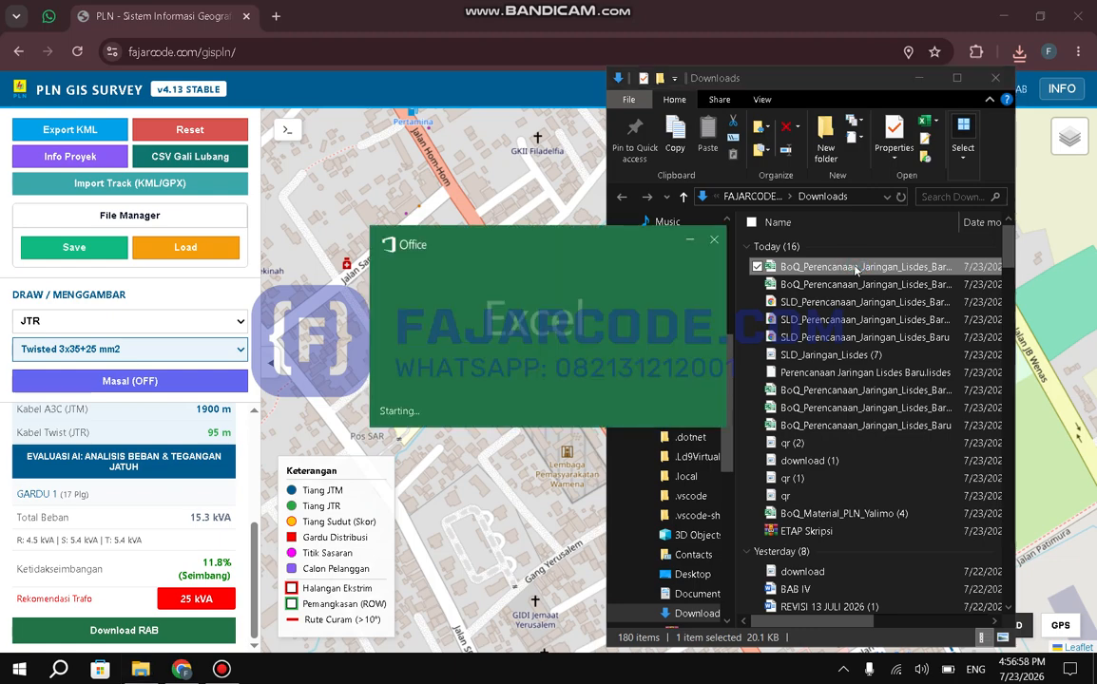
{"action": "key", "text": "Return"}
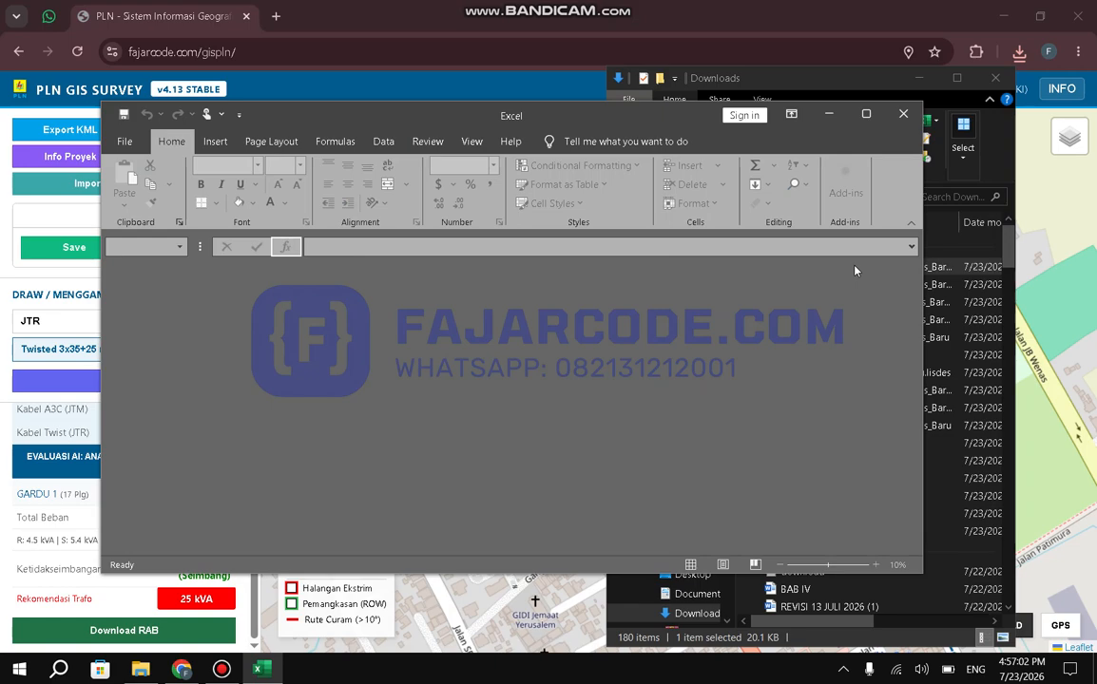
{"action": "left_click", "coordinate": [910, 122]}
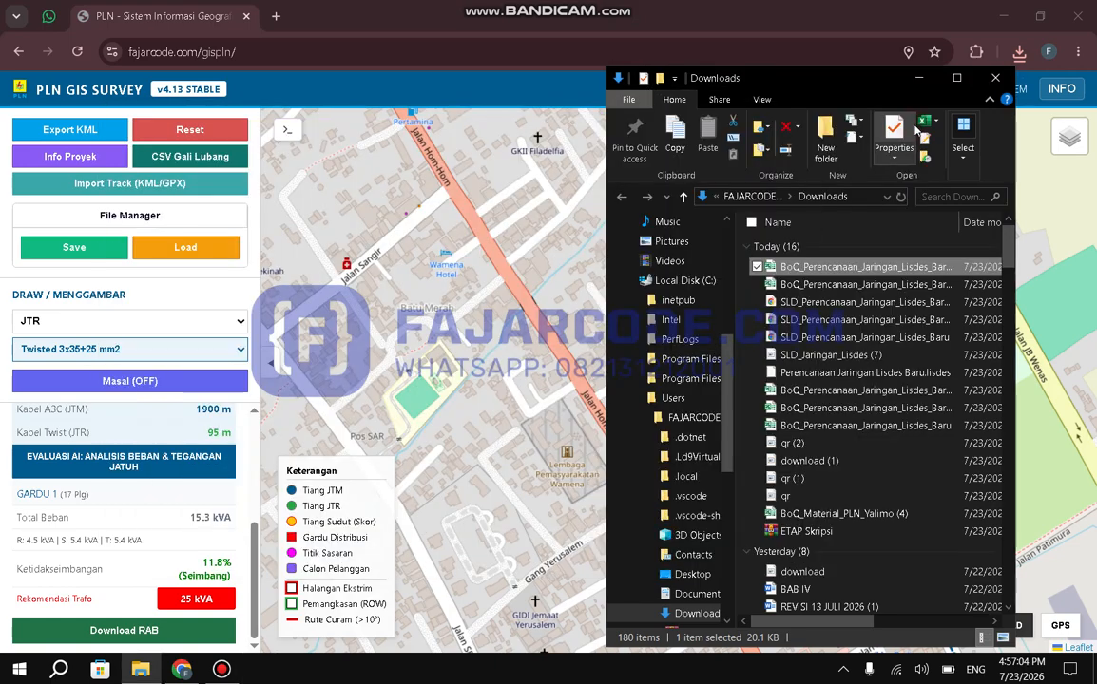
- Open BoQ_Perencanaan_Jaringan_Lisdes_Baru (4).xls in Excel, accepting the file format mismatch, and view its main and substation material sections
{"action": "double_click", "coordinate": [793, 269]}
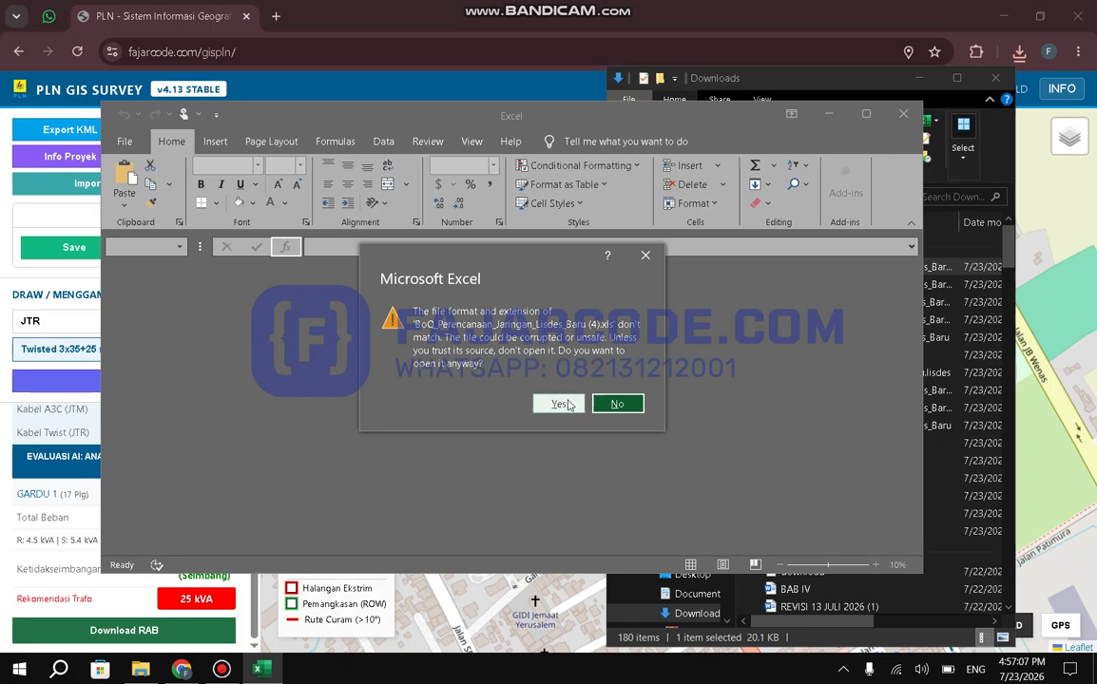
{"action": "left_click", "coordinate": [561, 404]}
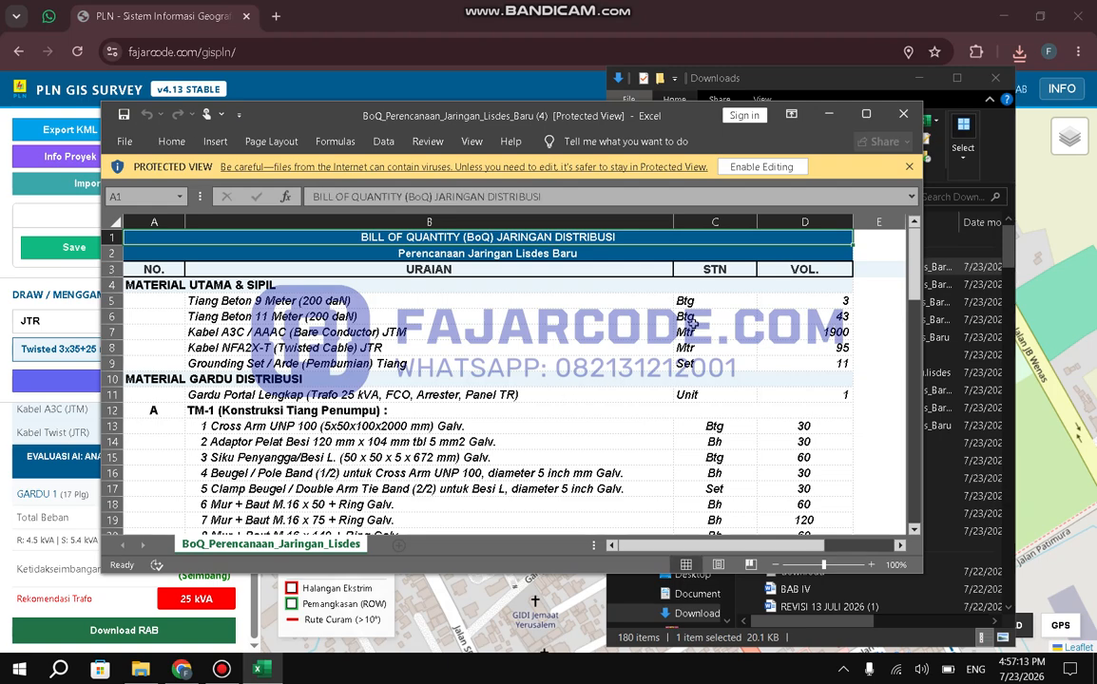
{"action": "scroll", "coordinate": [624, 437], "scroll_direction": "down", "scroll_amount": 2}
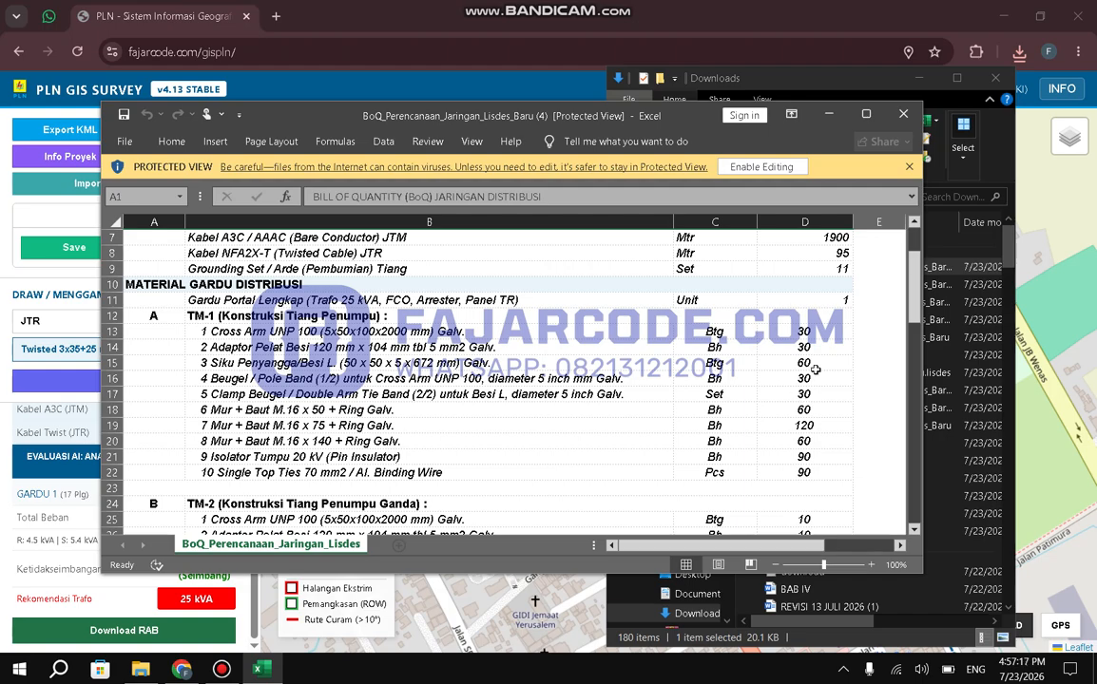
{"action": "scroll", "coordinate": [813, 394], "scroll_direction": "up", "scroll_amount": 2}
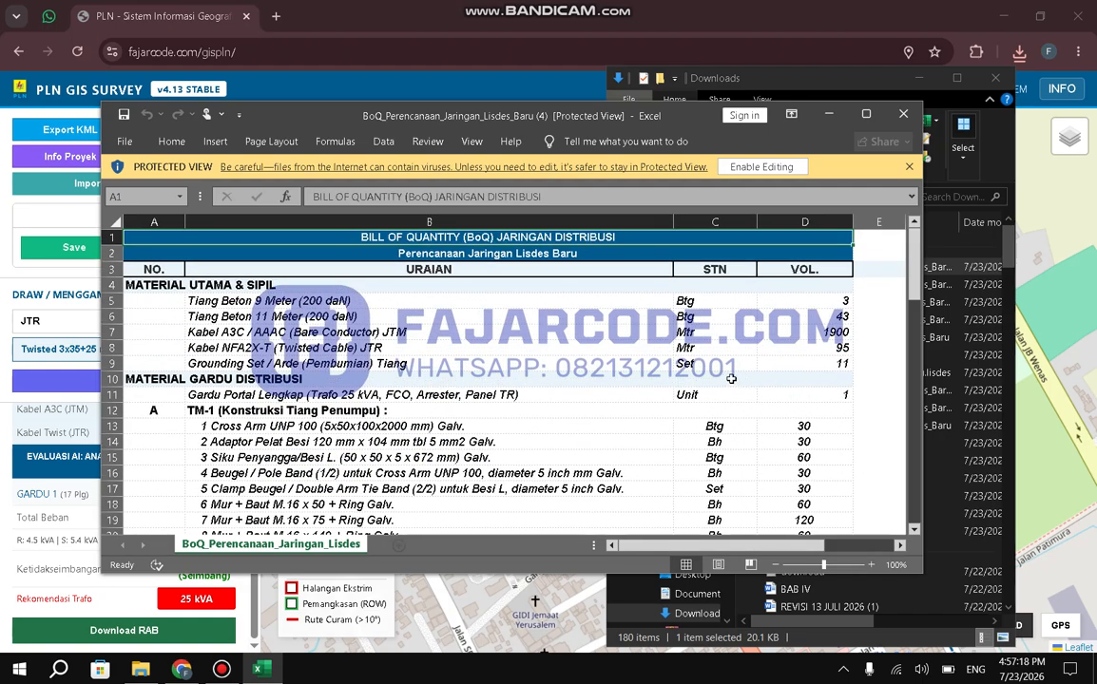
- Examine the BoQ's material lists per construction type from TM-1 to TR-3 and the JTM cable row, and close the workbook
{"action": "scroll", "coordinate": [720, 410], "scroll_direction": "down", "scroll_amount": 4}
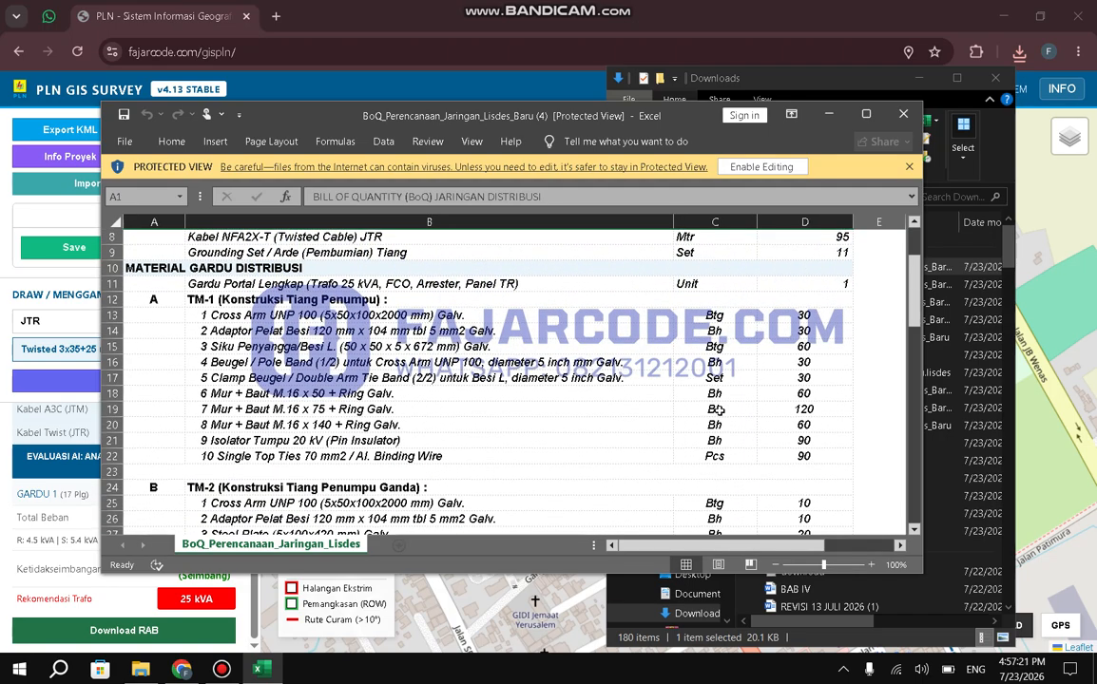
{"action": "scroll", "coordinate": [720, 410], "scroll_direction": "down", "scroll_amount": 3}
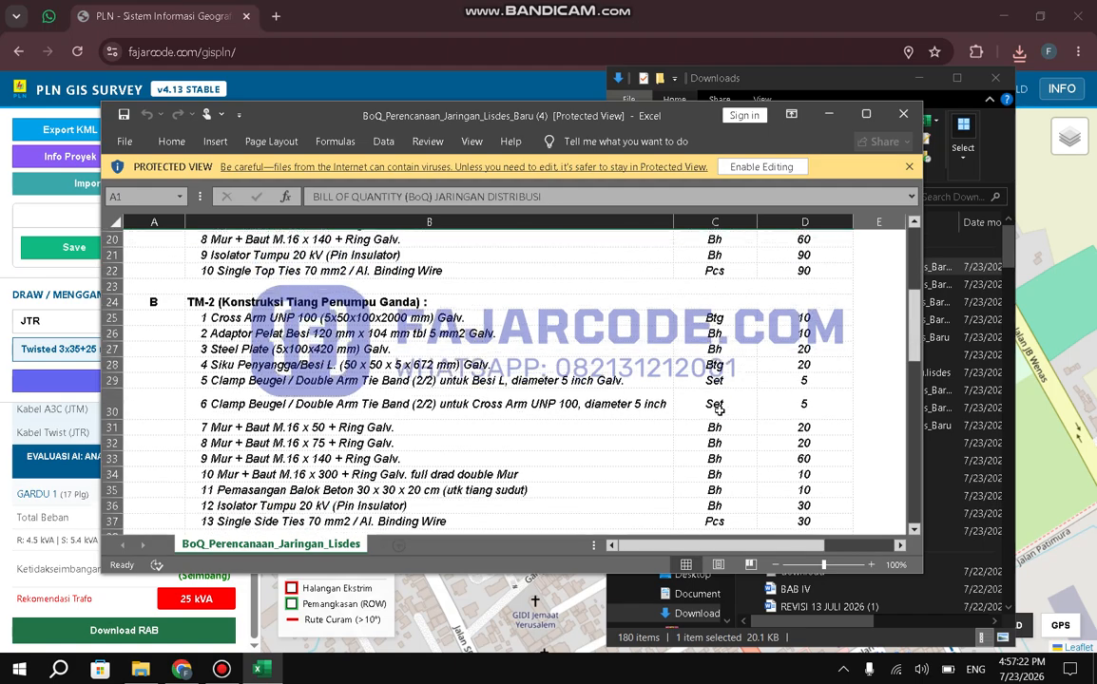
{"action": "scroll", "coordinate": [304, 314], "scroll_direction": "down", "scroll_amount": 1}
{"action": "scroll", "coordinate": [317, 309], "scroll_direction": "down", "scroll_amount": 1}
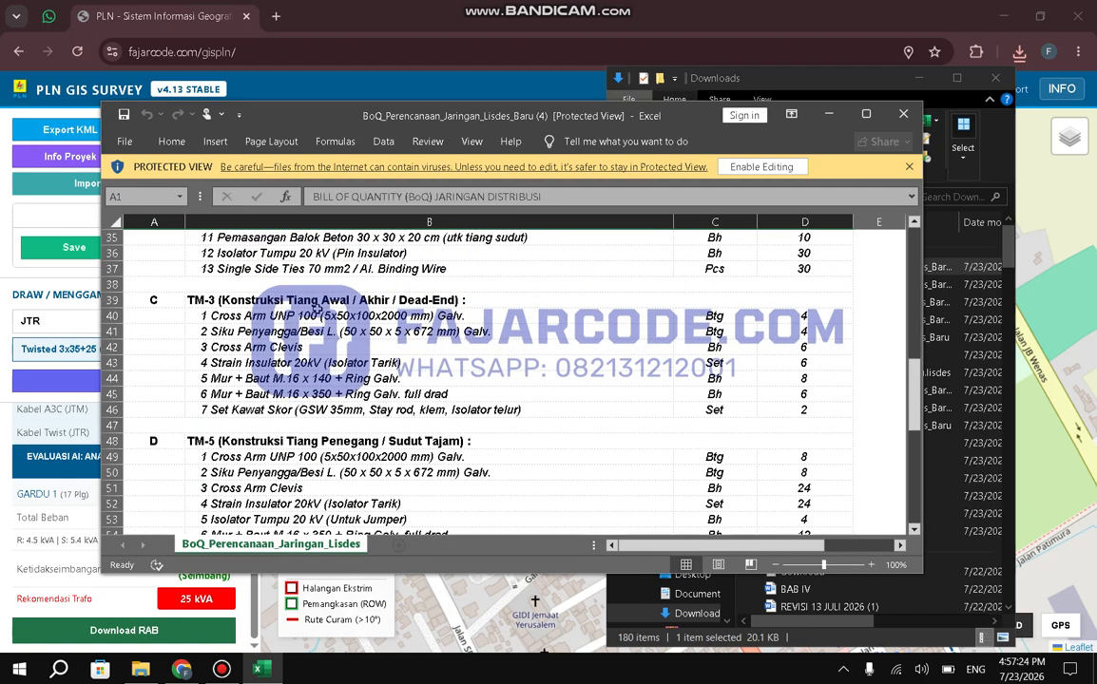
{"action": "left_click_drag", "start_coordinate": [805, 315], "coordinate": [819, 399]}
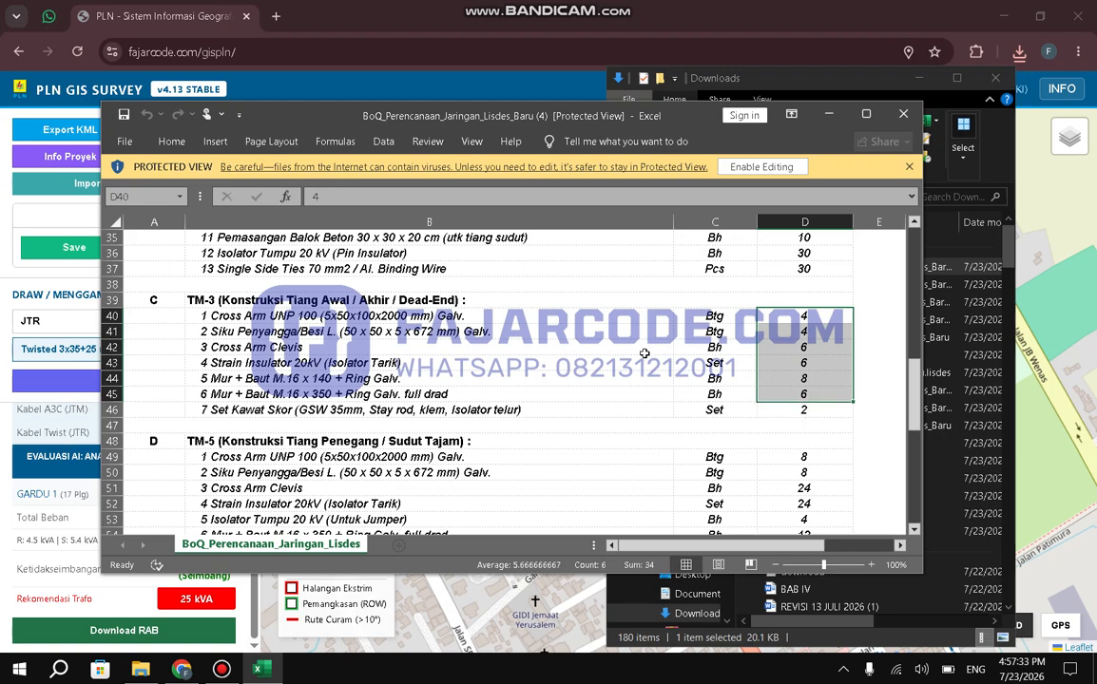
{"action": "left_click", "coordinate": [237, 410]}
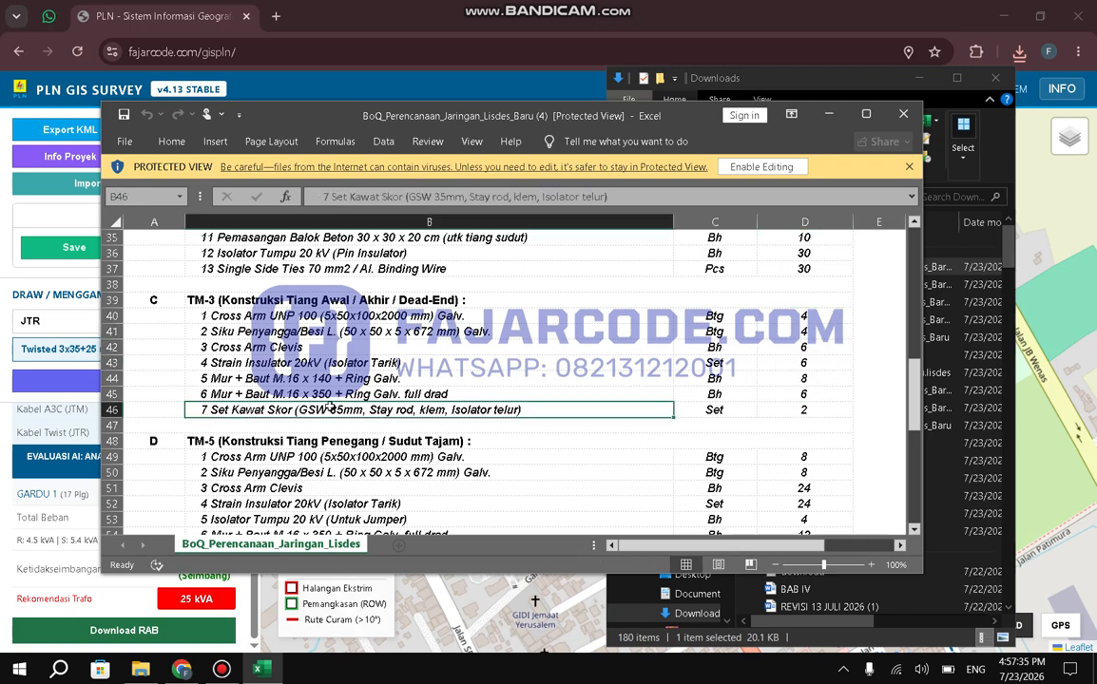
{"action": "scroll", "coordinate": [330, 407], "scroll_direction": "down", "scroll_amount": 9}
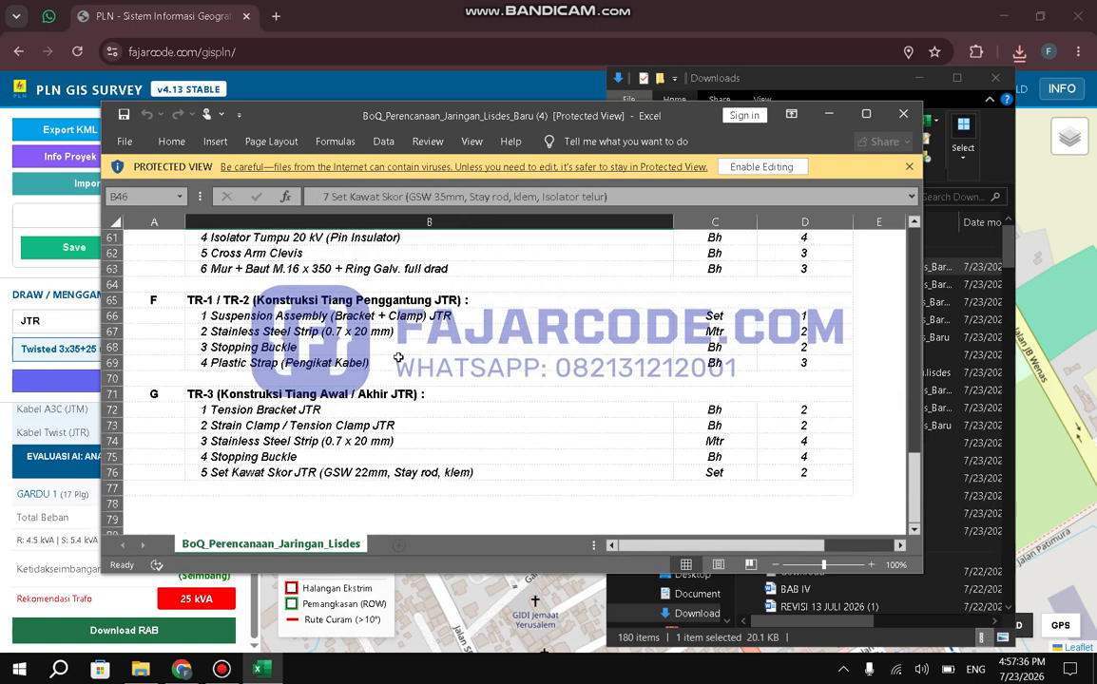
{"action": "scroll", "coordinate": [398, 357], "scroll_direction": "up", "scroll_amount": 20}
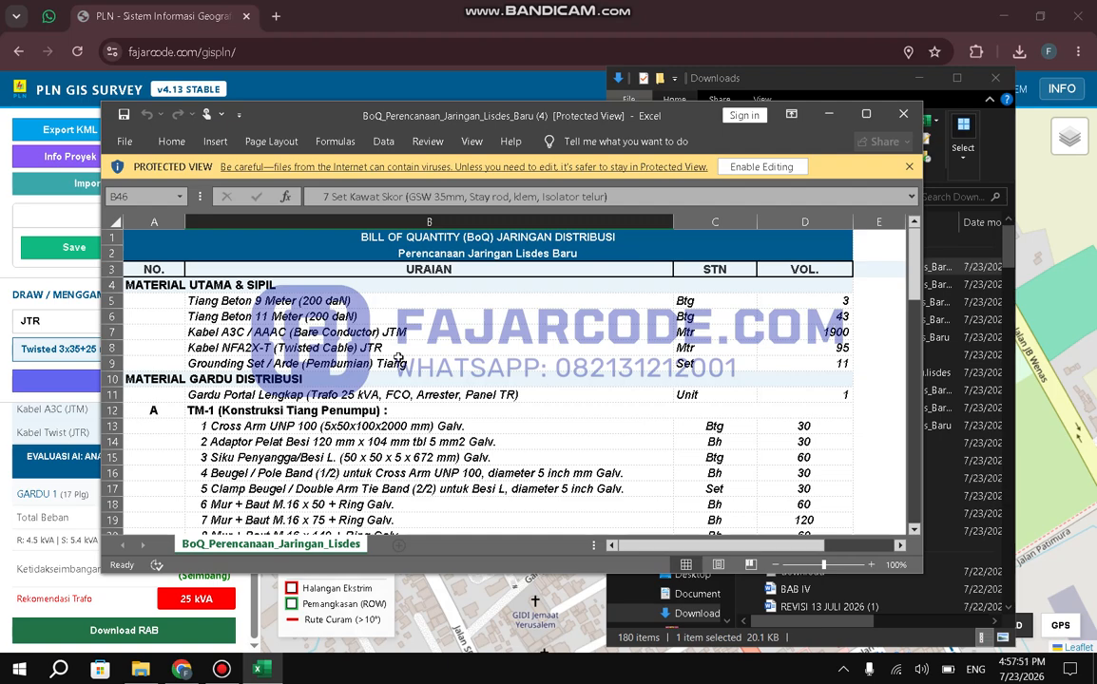
{"action": "left_click", "coordinate": [452, 330]}
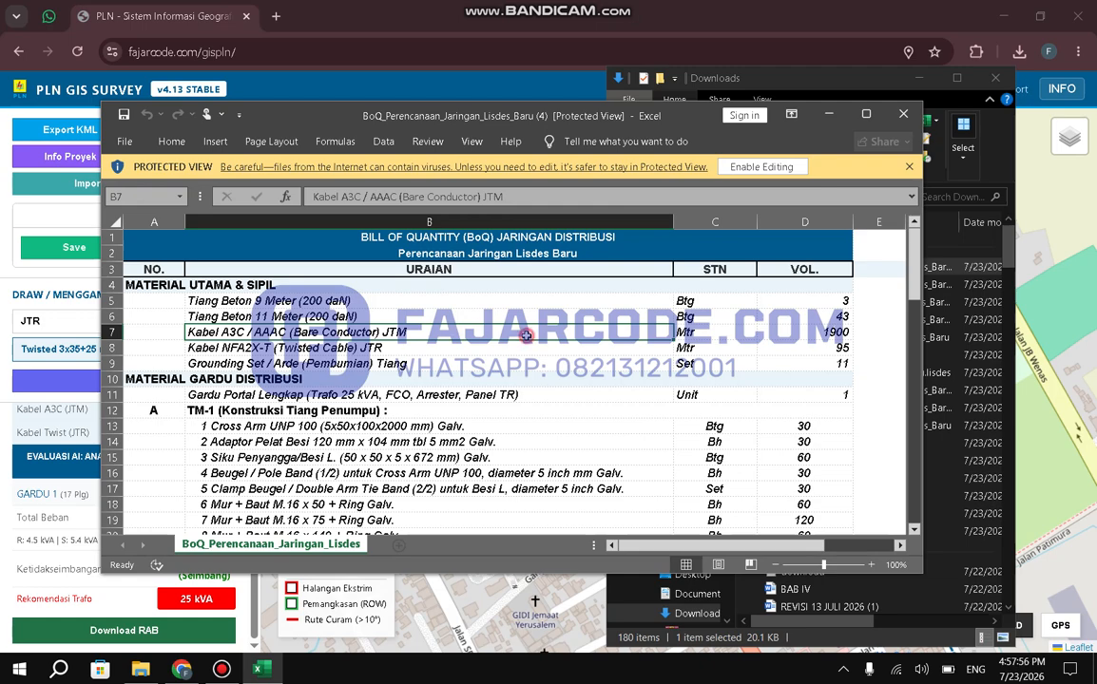
{"action": "left_click", "coordinate": [698, 329]}
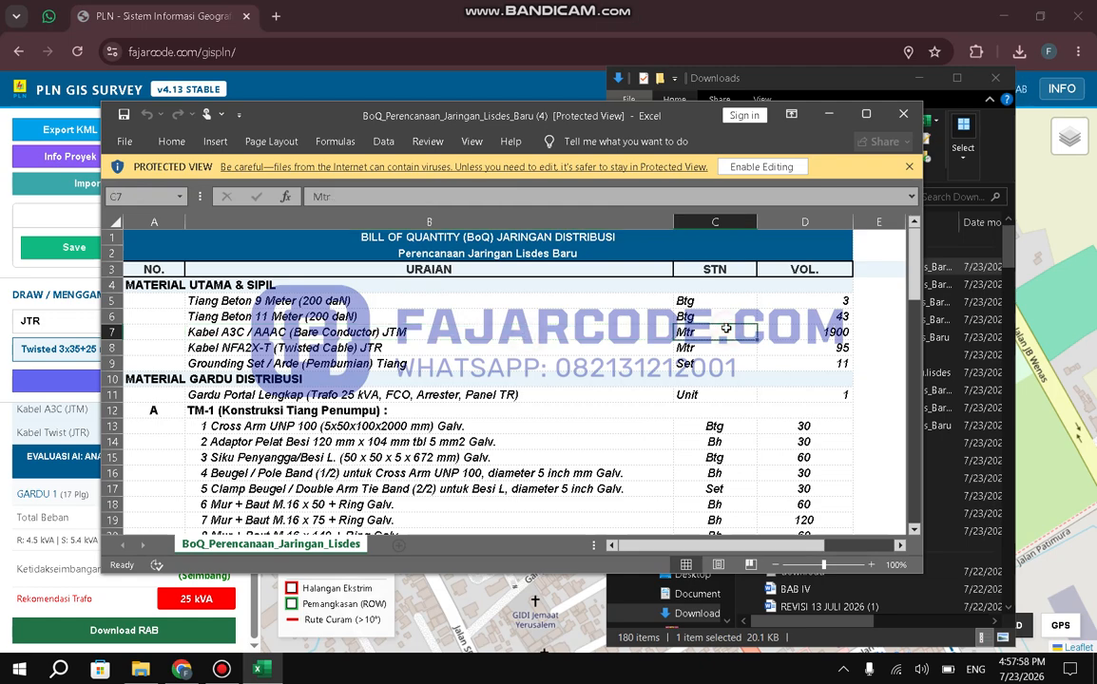
{"action": "left_click", "coordinate": [904, 114]}
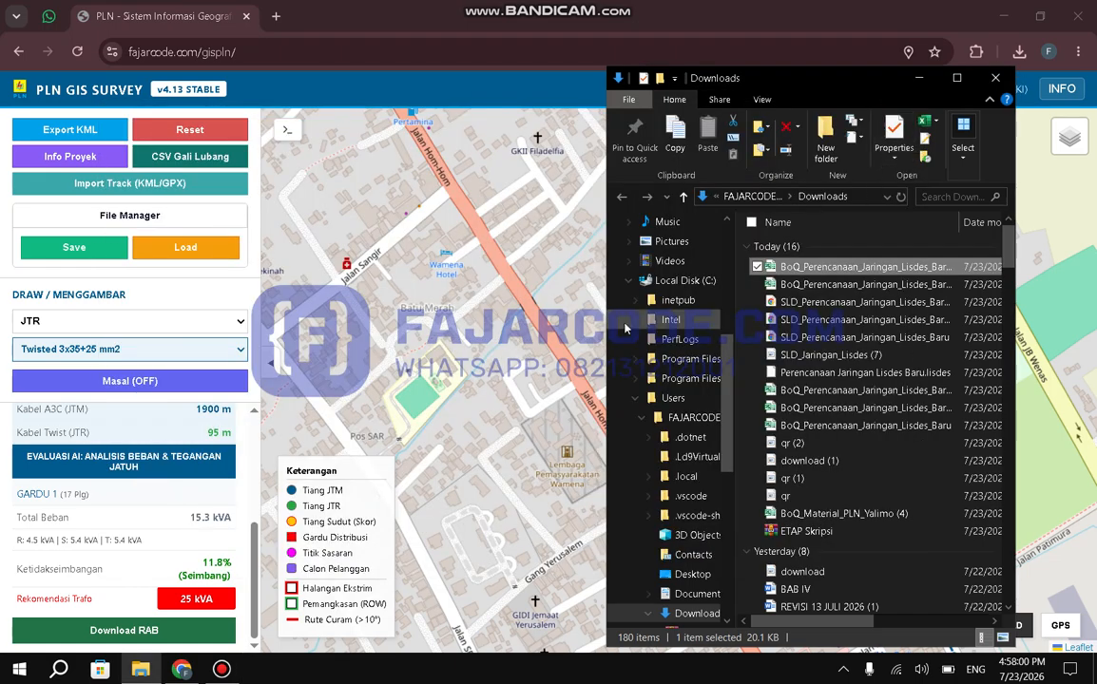
- Return to the GIS map and review the 4.13 STABLE update note on the SLD export filter and PDF output
{"action": "left_click", "coordinate": [512, 250]}
{"action": "left_click_drag", "start_coordinate": [511, 250], "coordinate": [539, 272]}
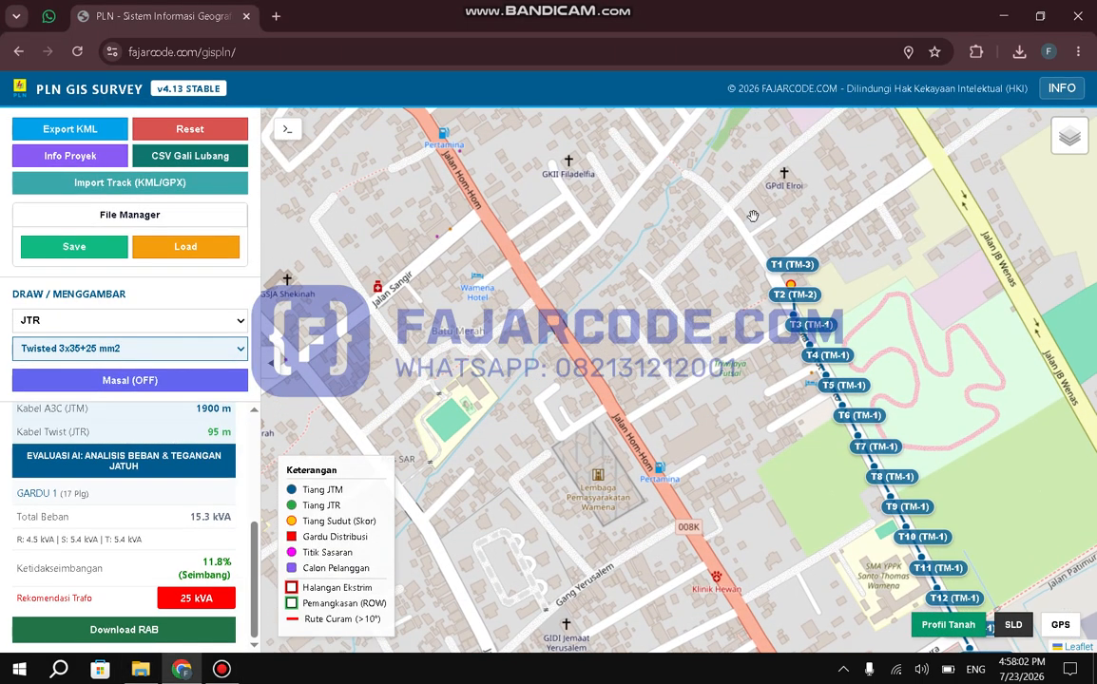
{"action": "left_click", "coordinate": [1062, 88]}
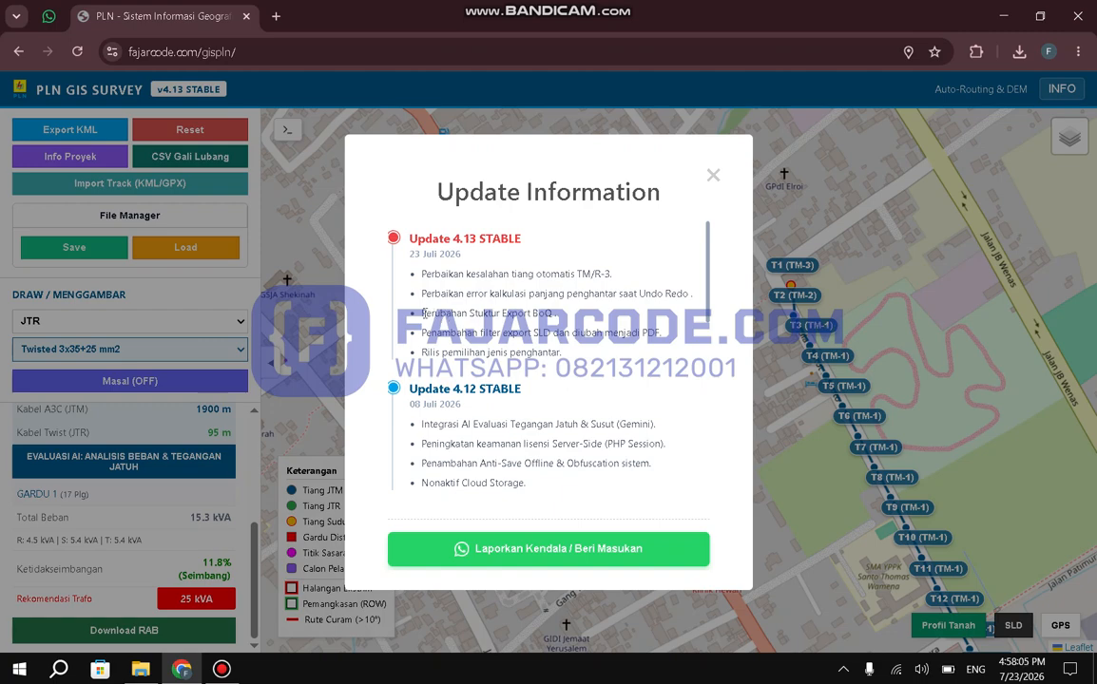
{"action": "left_click_drag", "start_coordinate": [420, 314], "coordinate": [545, 316]}
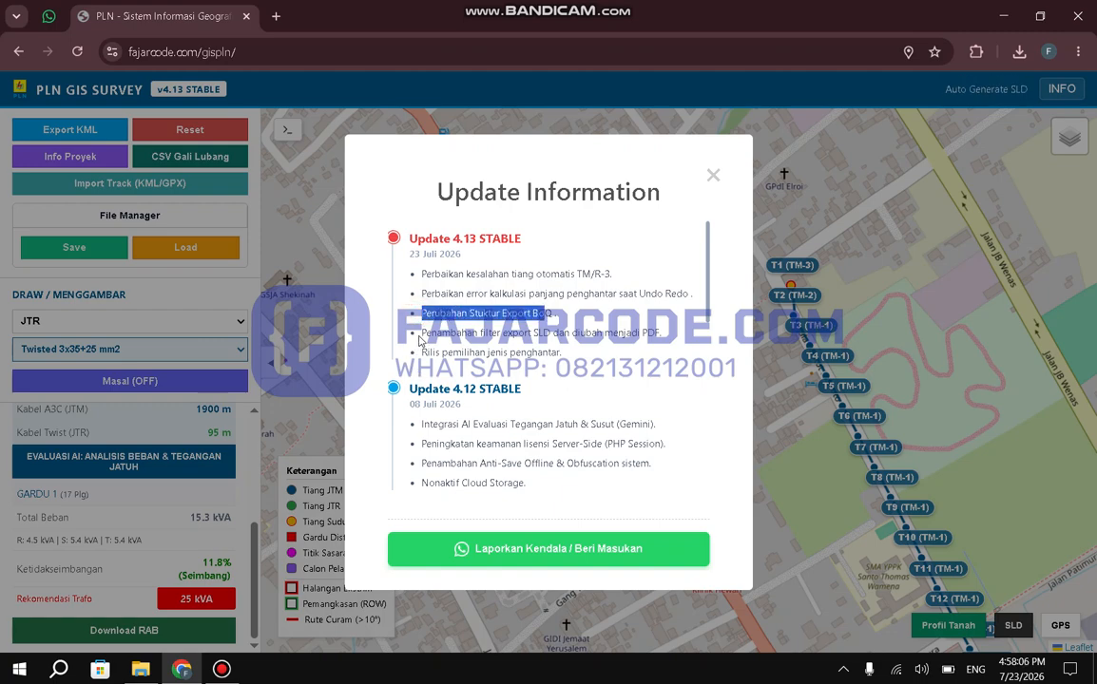
{"action": "left_click", "coordinate": [423, 335]}
{"action": "left_click_drag", "start_coordinate": [423, 335], "coordinate": [669, 340]}
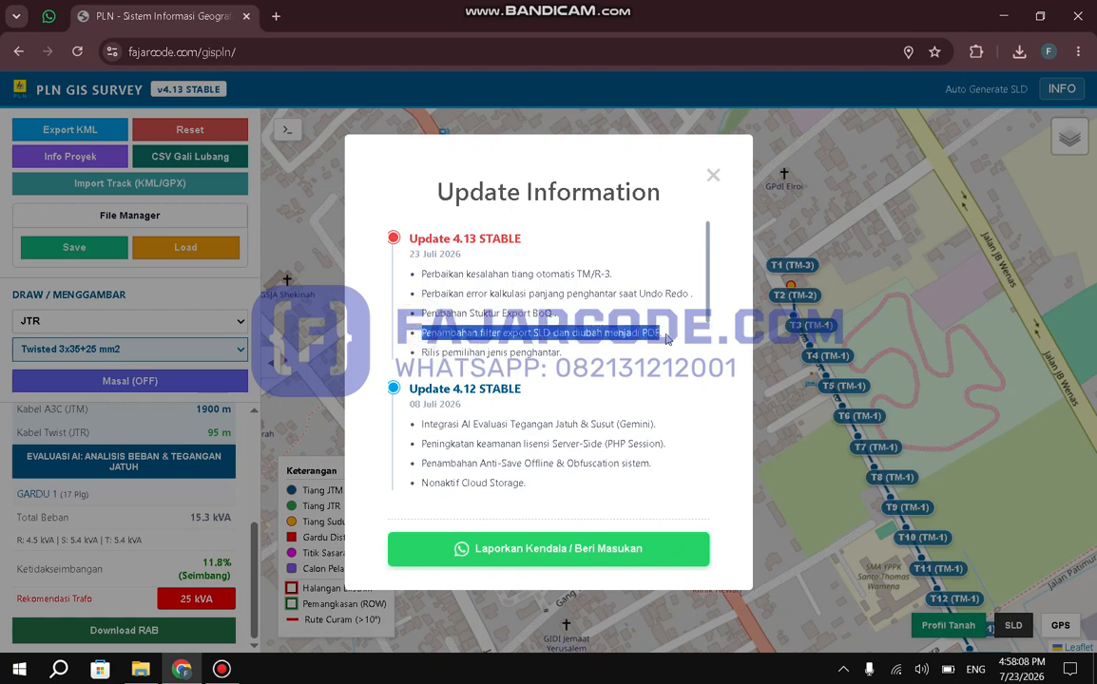
{"action": "left_click", "coordinate": [714, 174]}
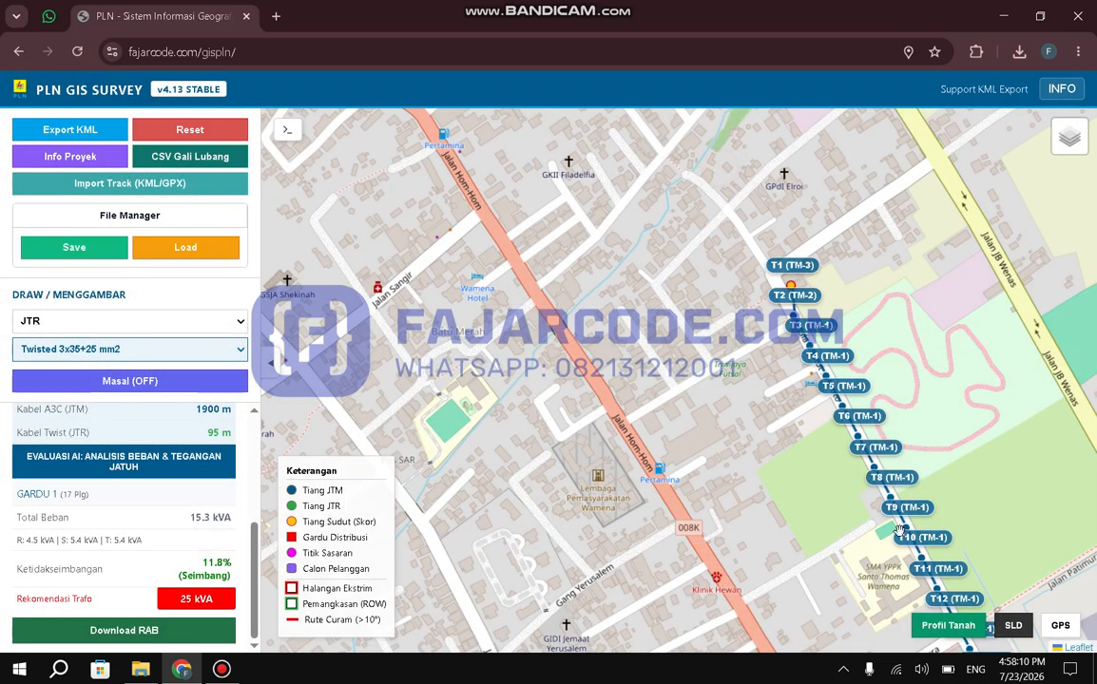
- Export the SLD to PDF with Tampilkan Kop & Judul SLD and Tampilkan Legenda Peta turned off
{"action": "left_click", "coordinate": [1003, 624]}
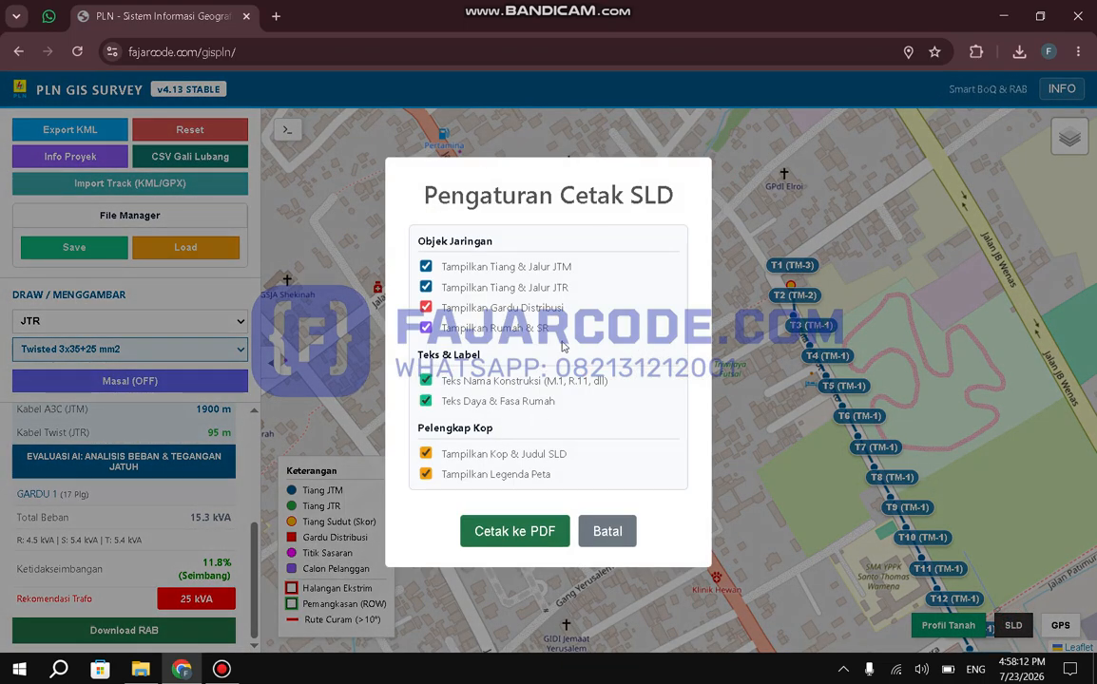
{"action": "left_click", "coordinate": [468, 460]}
{"action": "left_click", "coordinate": [471, 475]}
{"action": "left_click", "coordinate": [518, 535]}
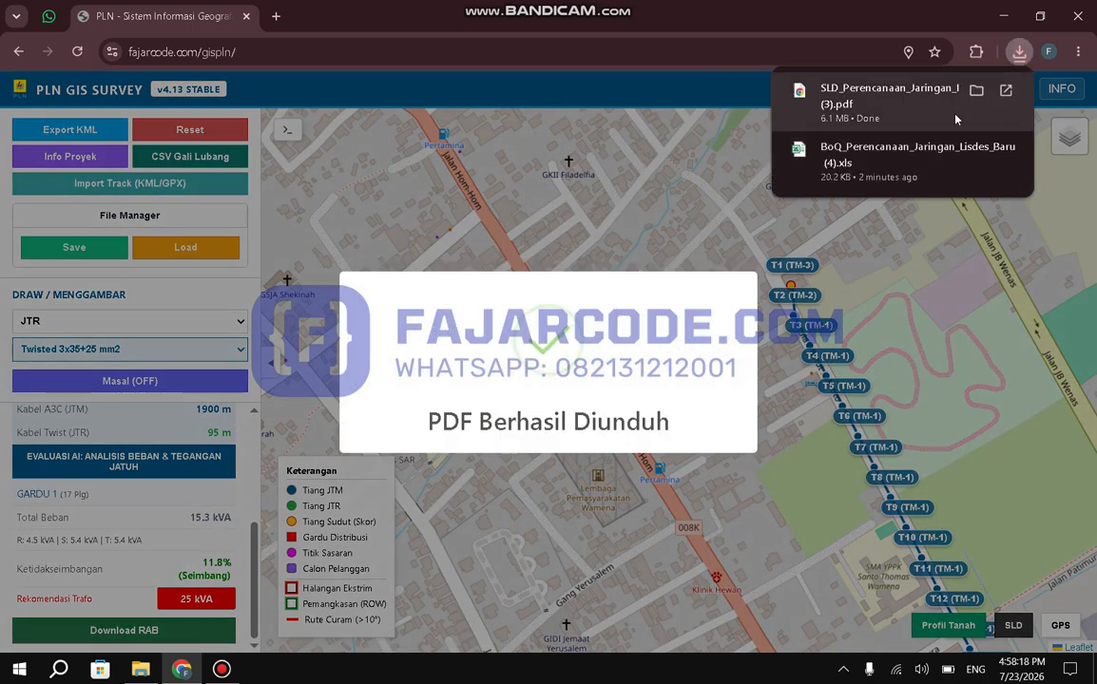
- Open SLD_Perencanaan_Jaringan_Lisdes_Baru (3).pdf, inspect the diagram and its crowded house labels, and close the PDF
{"action": "left_click", "coordinate": [913, 106]}
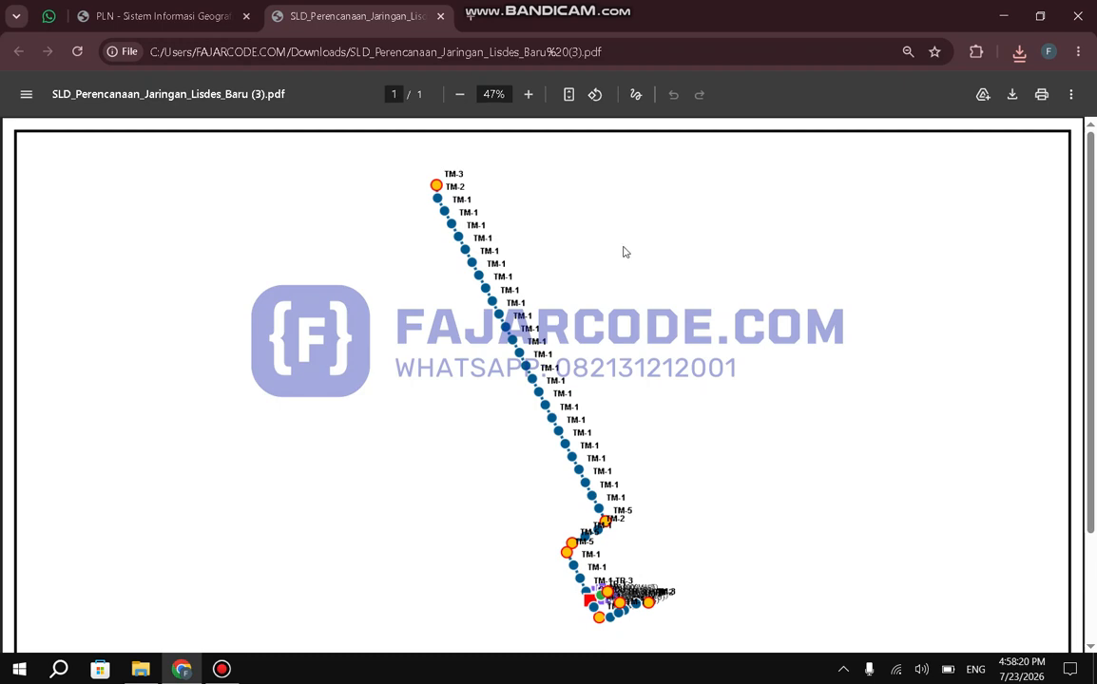
{"action": "scroll", "coordinate": [637, 315], "scroll_direction": "down", "scroll_amount": 2}
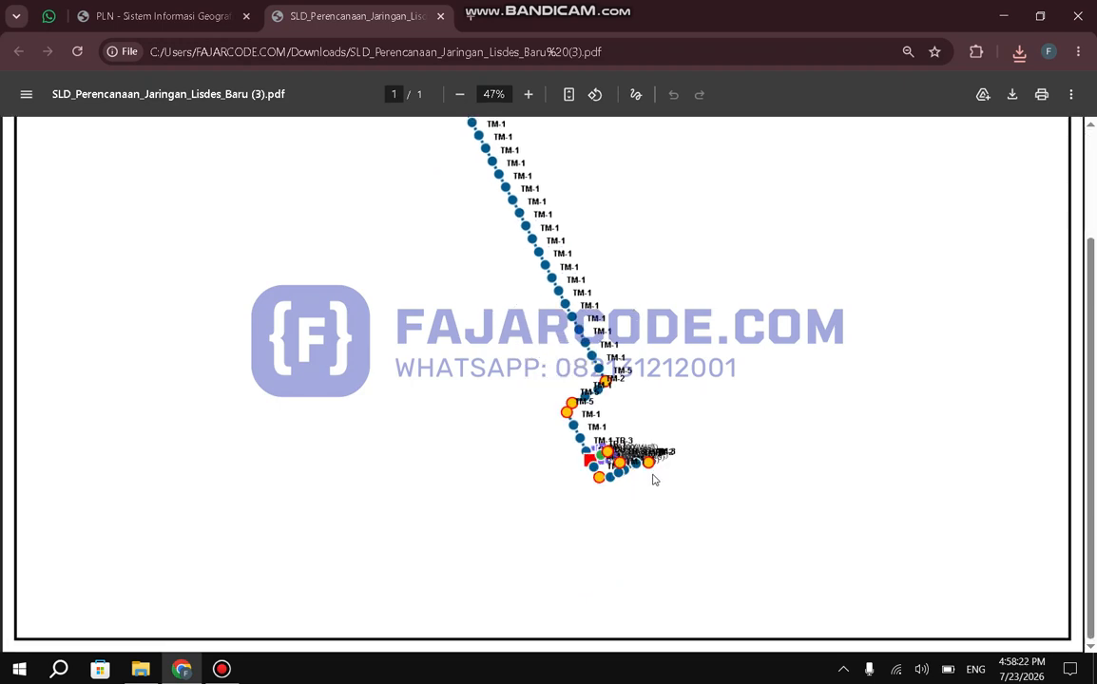
{"action": "scroll", "coordinate": [653, 480], "scroll_direction": "up", "scroll_amount": 3, "text": "ctrl"}
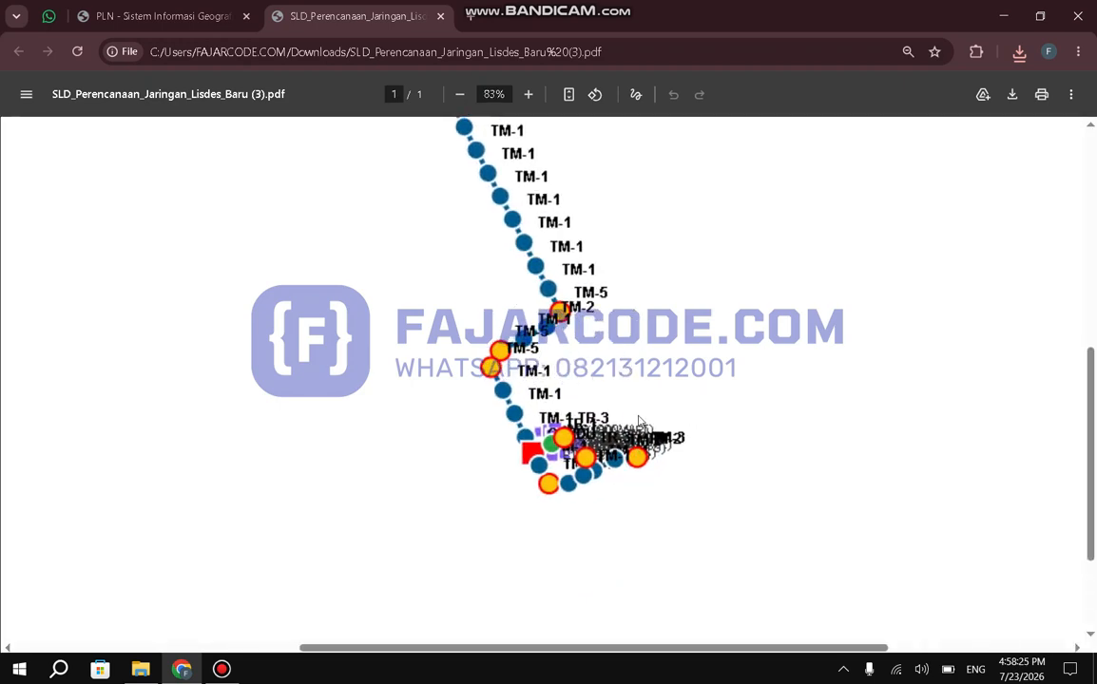
{"action": "scroll", "coordinate": [619, 406], "scroll_direction": "down", "scroll_amount": 5, "text": "ctrl"}
{"action": "scroll", "coordinate": [620, 406], "scroll_direction": "up", "scroll_amount": 2, "text": "ctrl"}
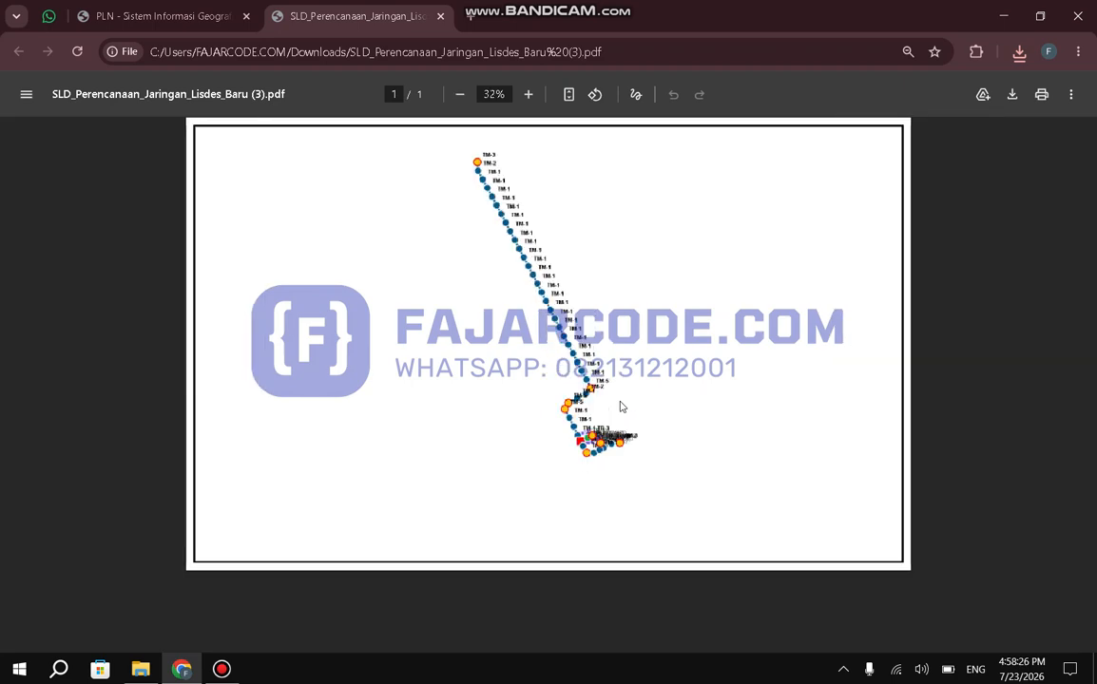
{"action": "left_click", "coordinate": [441, 16]}
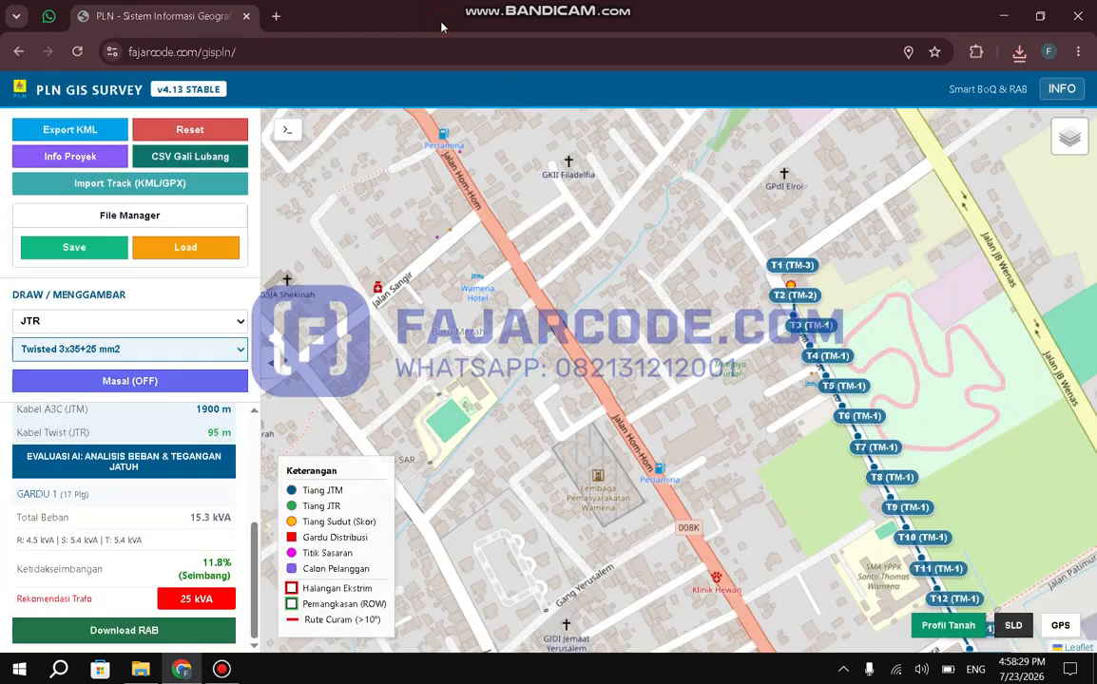
- Export the SLD to PDF again with Teks Daya & Fasa Rumah turned off and the title block and legend included
{"action": "left_click", "coordinate": [1013, 627]}
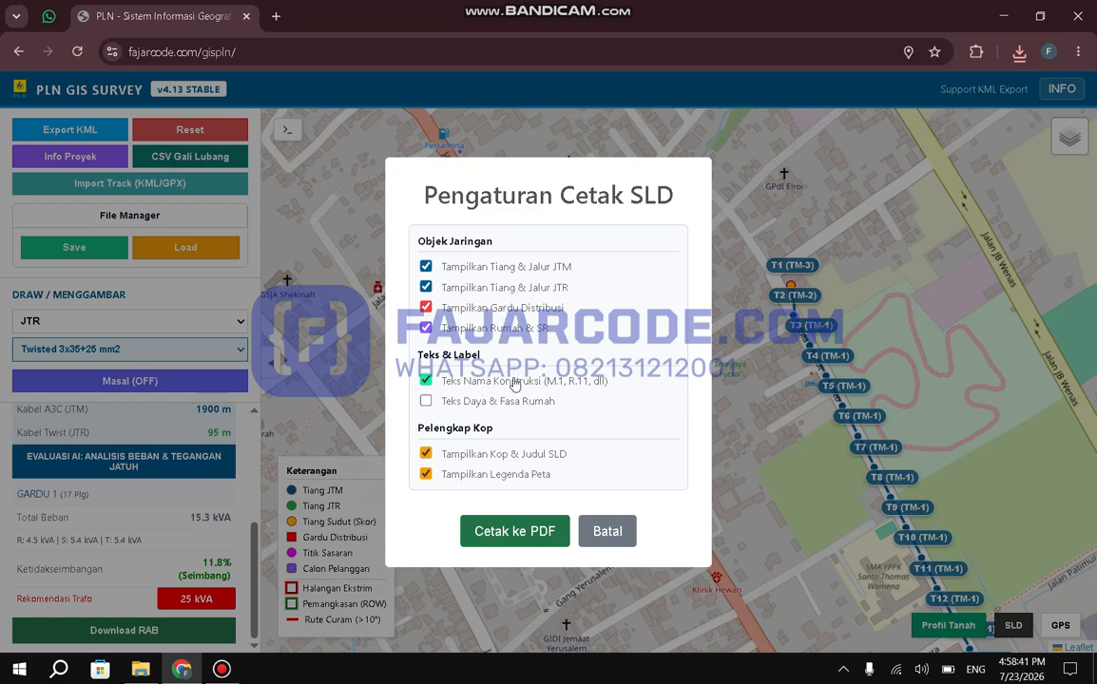
{"action": "double_click", "coordinate": [499, 454]}
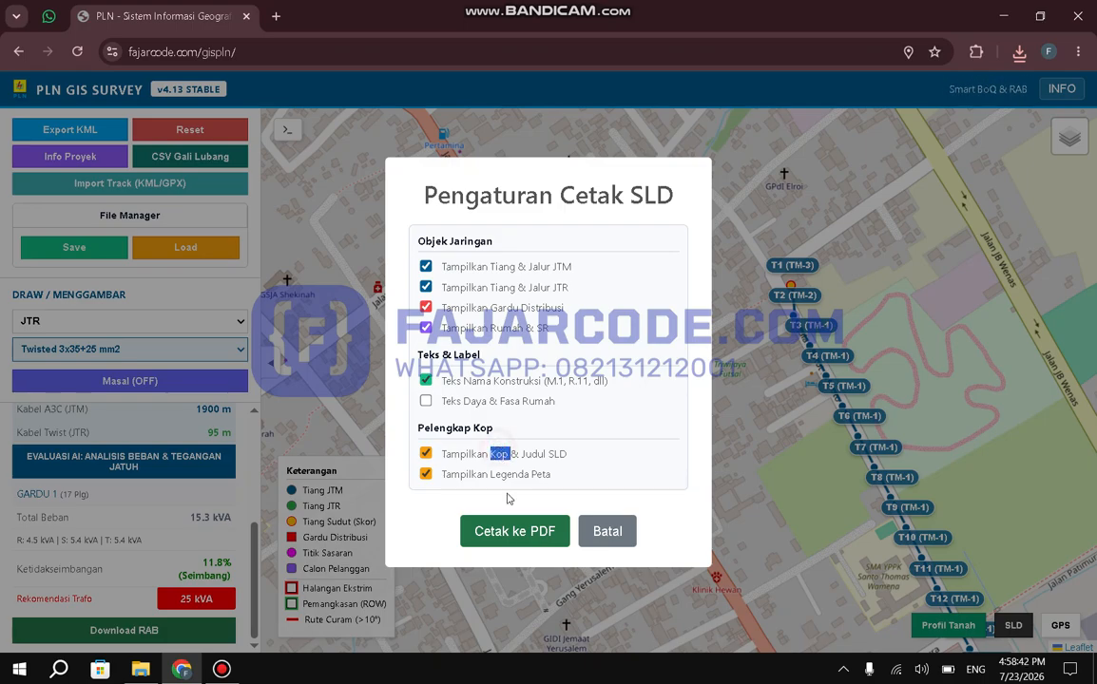
{"action": "left_click", "coordinate": [510, 530]}
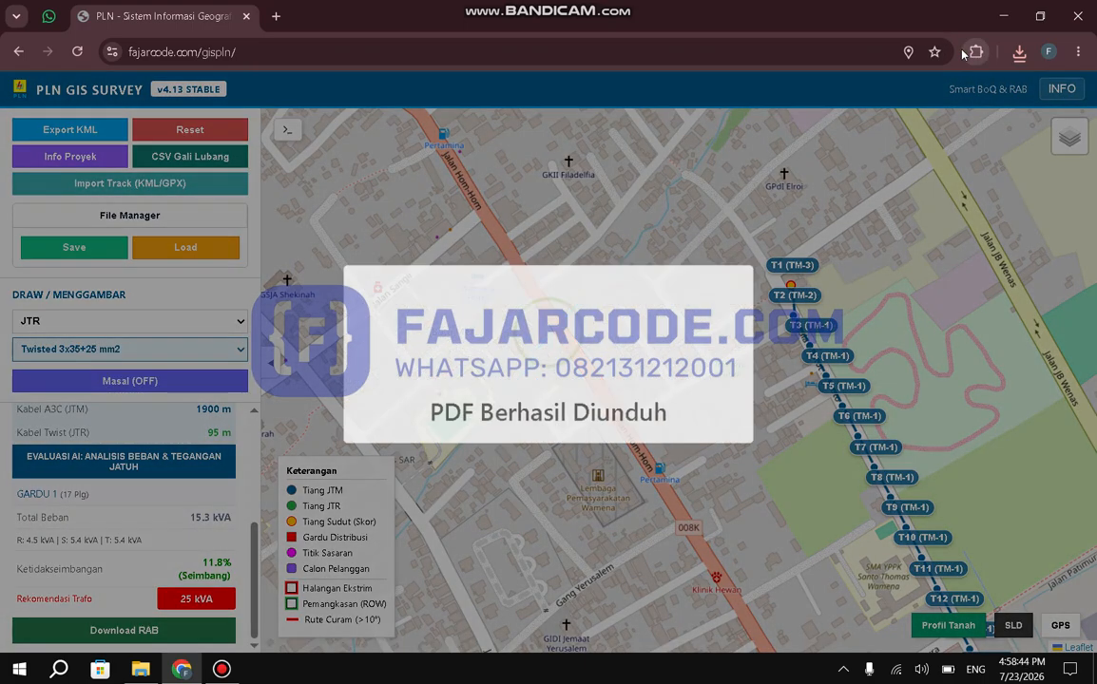
- Open SLD_Perencanaan_Jaringan_Lisdes_Baru (4).pdf and inspect the diagram, legend and title block
{"action": "left_click", "coordinate": [875, 97]}
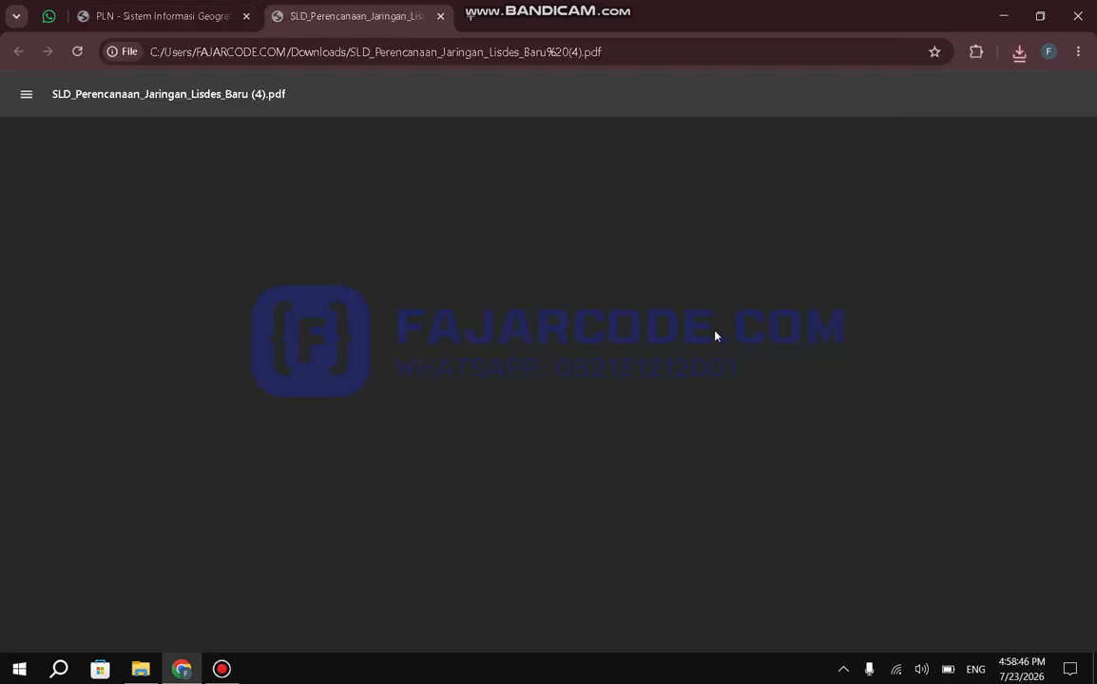
{"action": "scroll", "coordinate": [653, 450], "scroll_direction": "down", "scroll_amount": 1}
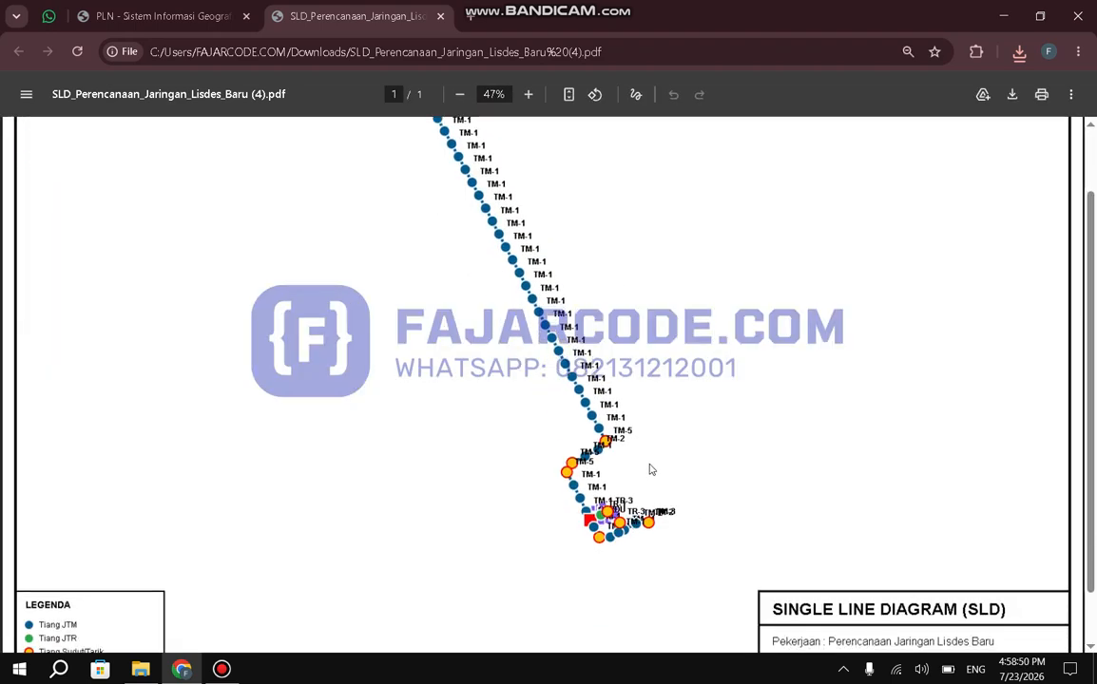
{"action": "scroll", "coordinate": [651, 470], "scroll_direction": "down", "scroll_amount": 1}
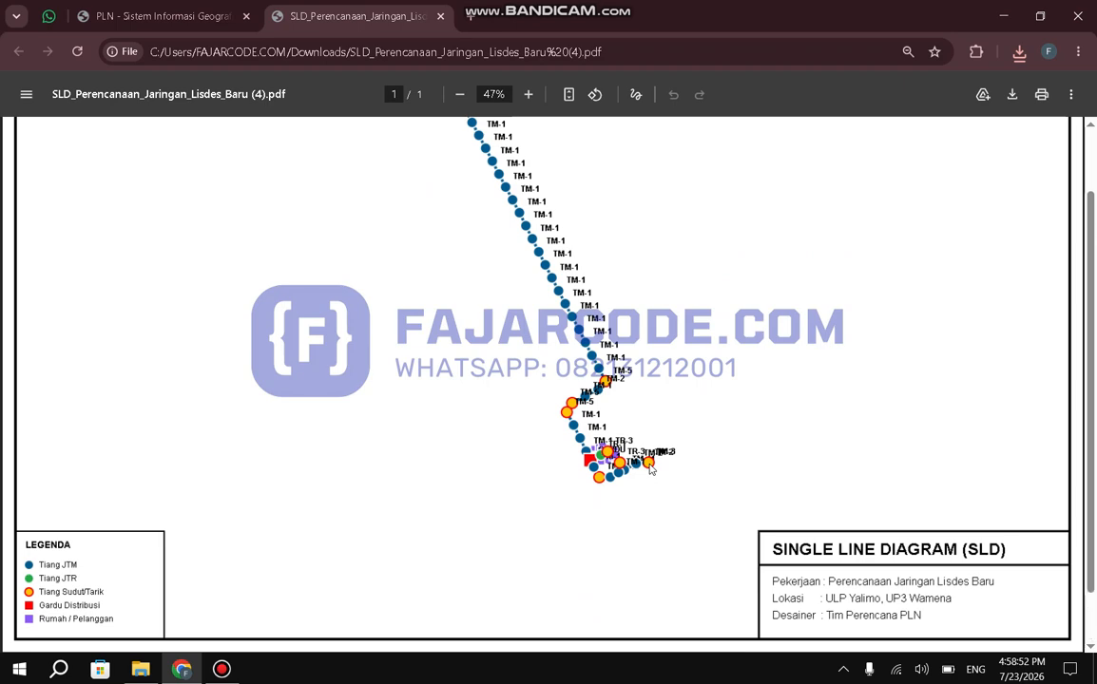
- Close SLD_Perencanaan_Jaringan_Lisdes_Baru (4).pdf and look over the drawn pole route on the map from T1 southward
{"action": "scroll", "coordinate": [651, 470], "scroll_direction": "up", "scroll_amount": 2}
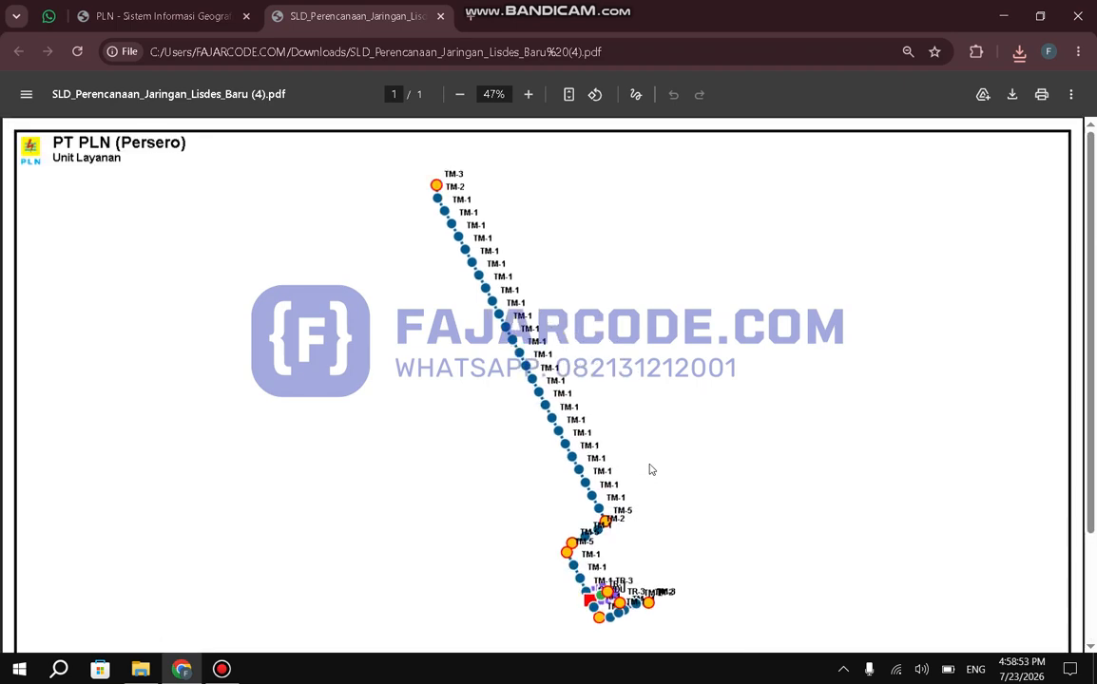
{"action": "left_click", "coordinate": [442, 16]}
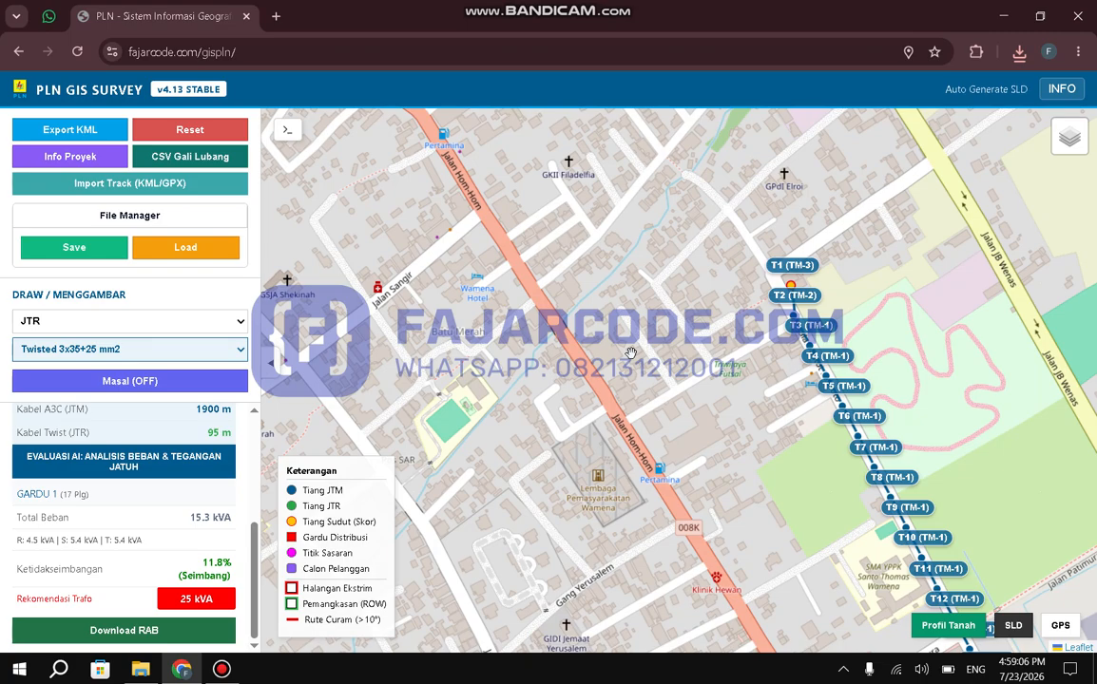
{"action": "left_click_drag", "start_coordinate": [631, 355], "coordinate": [494, 252]}
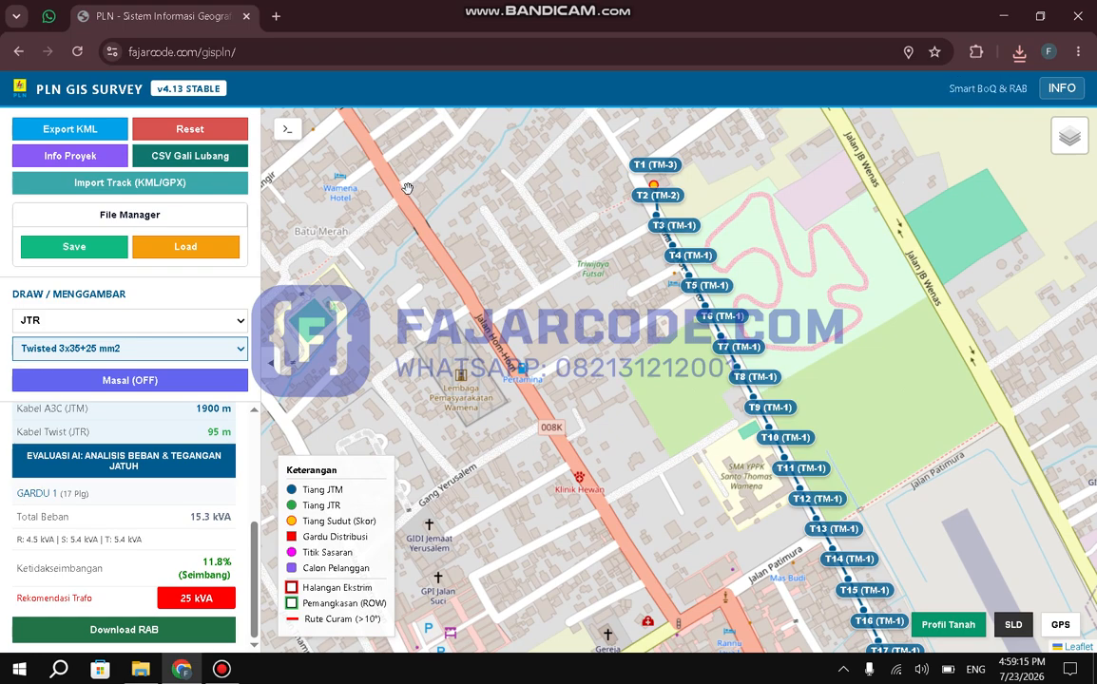
{"action": "left_click_drag", "start_coordinate": [491, 299], "coordinate": [427, 206]}
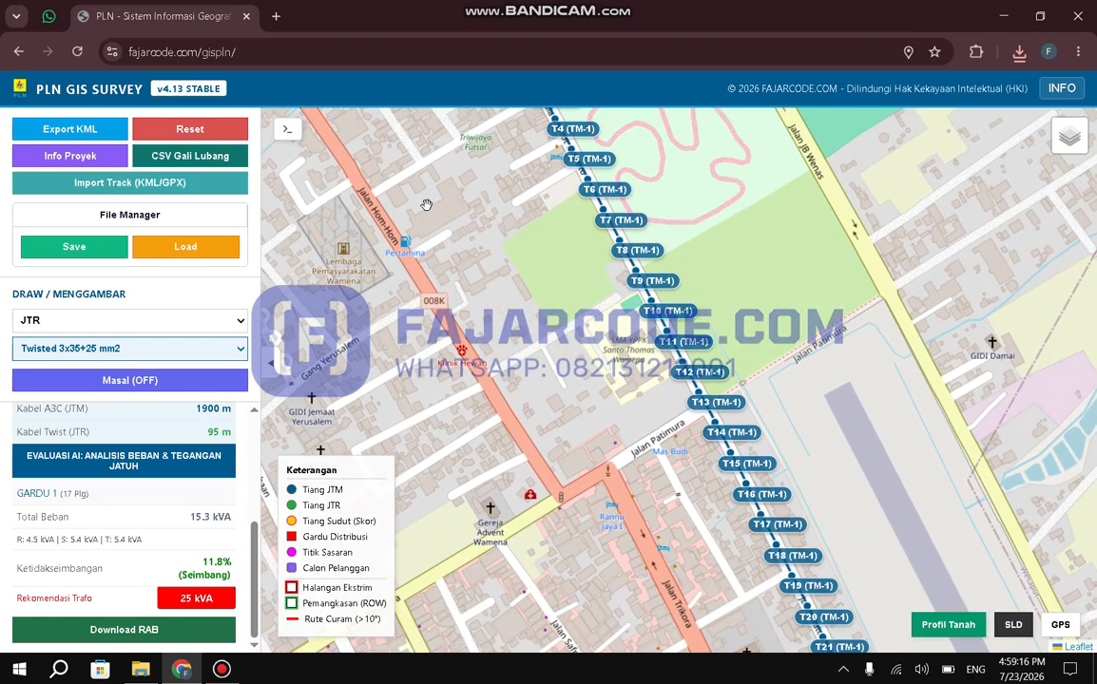
{"action": "scroll", "coordinate": [427, 206], "scroll_direction": "down", "scroll_amount": 1}
{"action": "left_click_drag", "start_coordinate": [700, 337], "coordinate": [642, 213]}
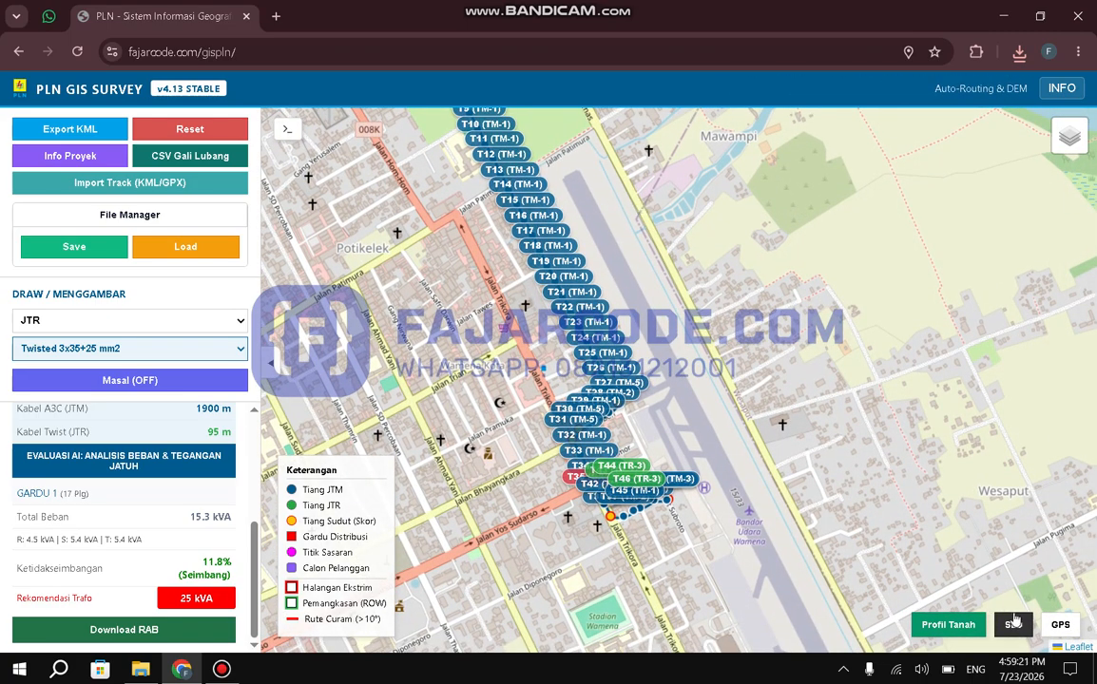
{"action": "left_click", "coordinate": [1015, 624]}
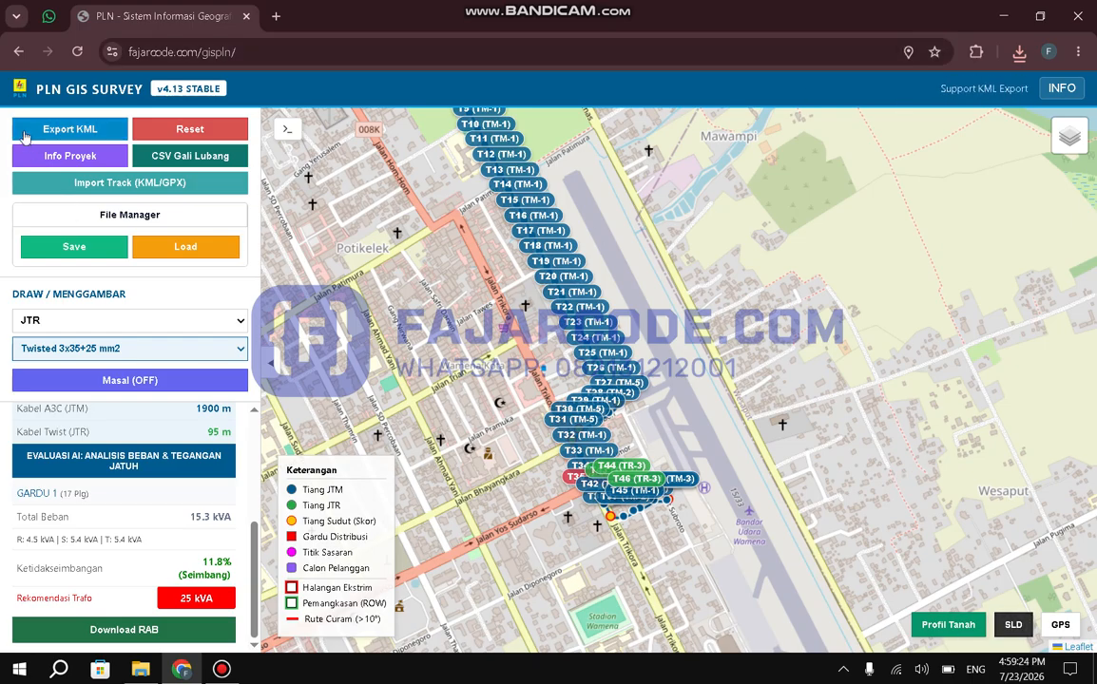
- Open Informasi Proyek, review the project name, PLN unit and surveyor fields, and close it without saving
{"action": "left_click", "coordinate": [56, 156]}
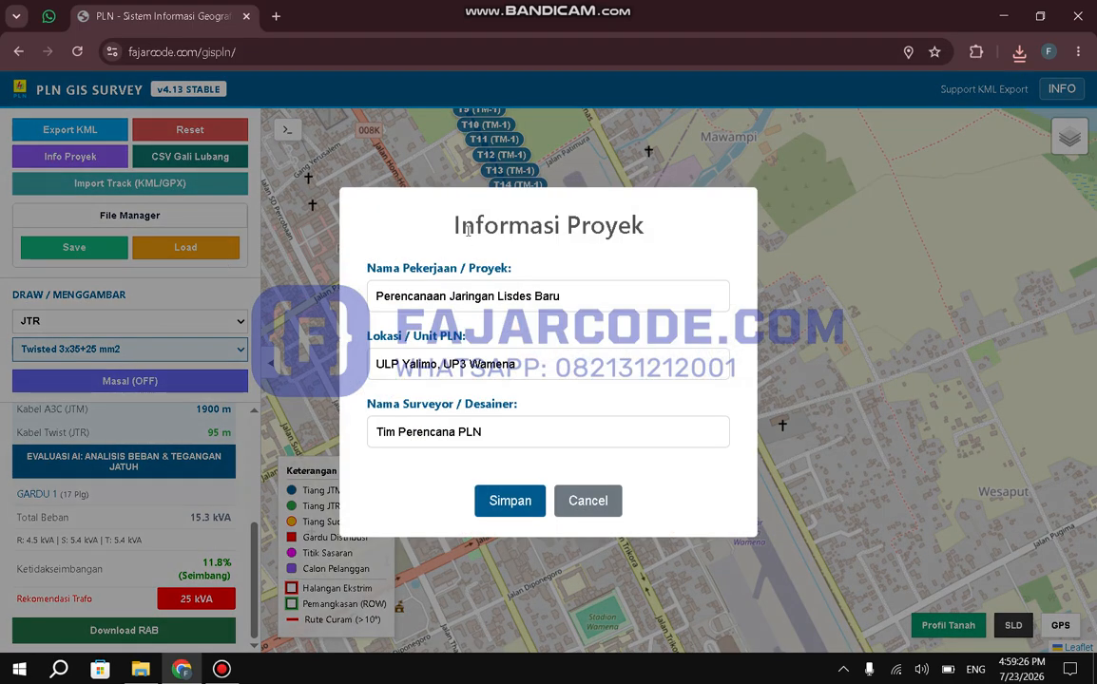
{"action": "left_click_drag", "start_coordinate": [377, 295], "coordinate": [598, 307]}
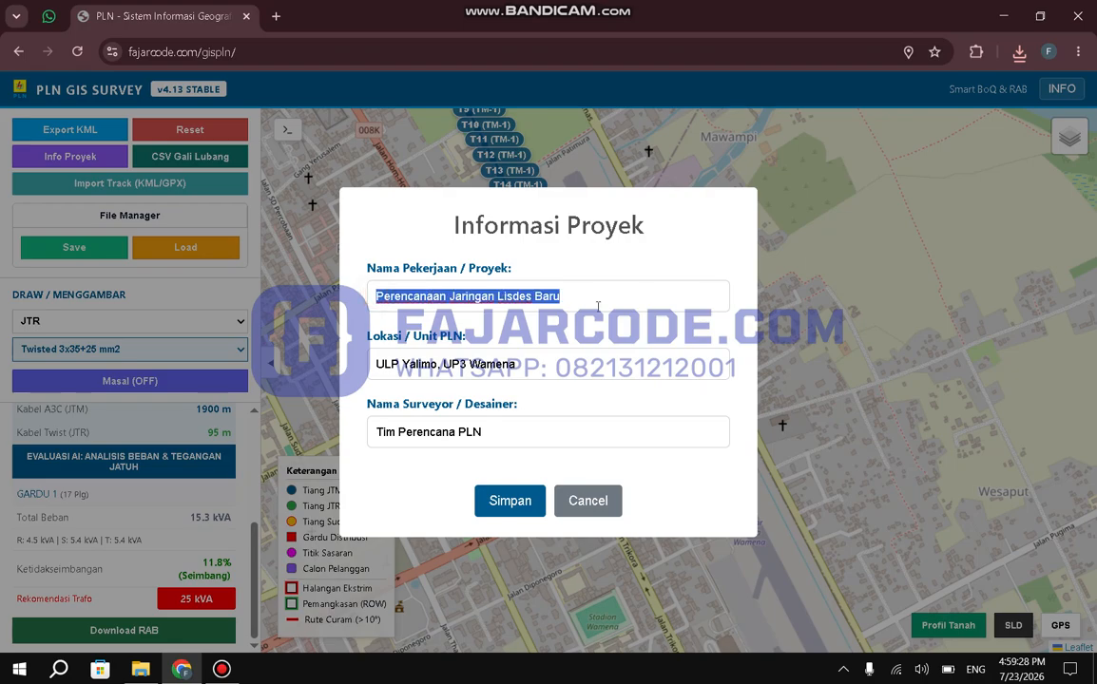
{"action": "left_click", "coordinate": [554, 357]}
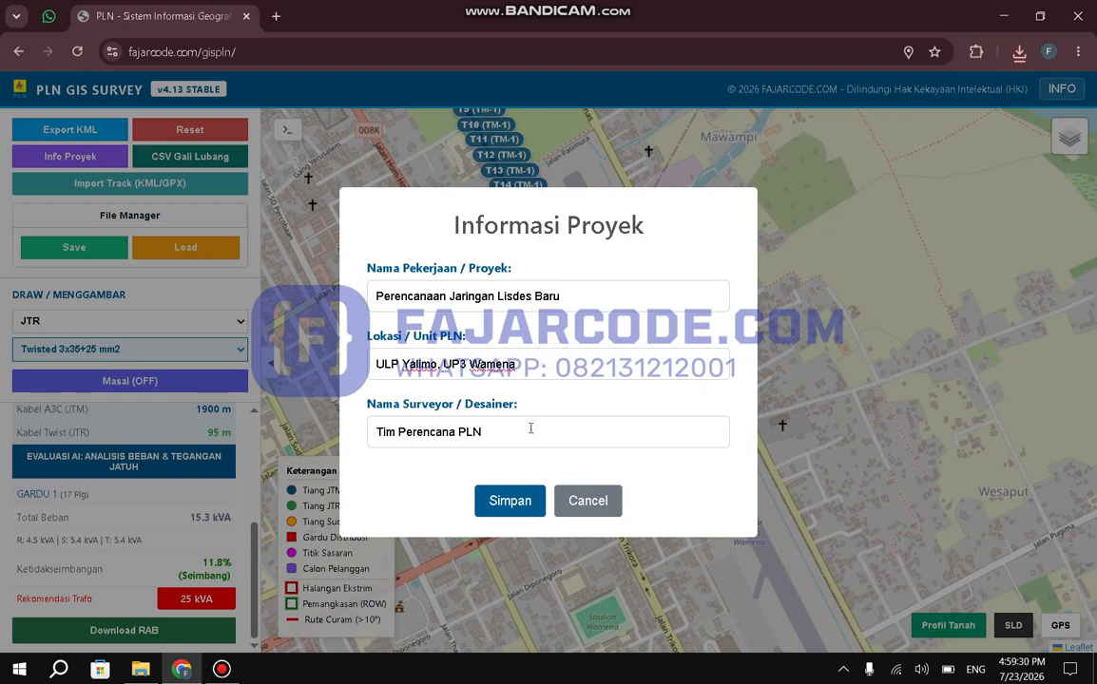
{"action": "left_click", "coordinate": [532, 431]}
{"action": "left_click", "coordinate": [589, 501]}
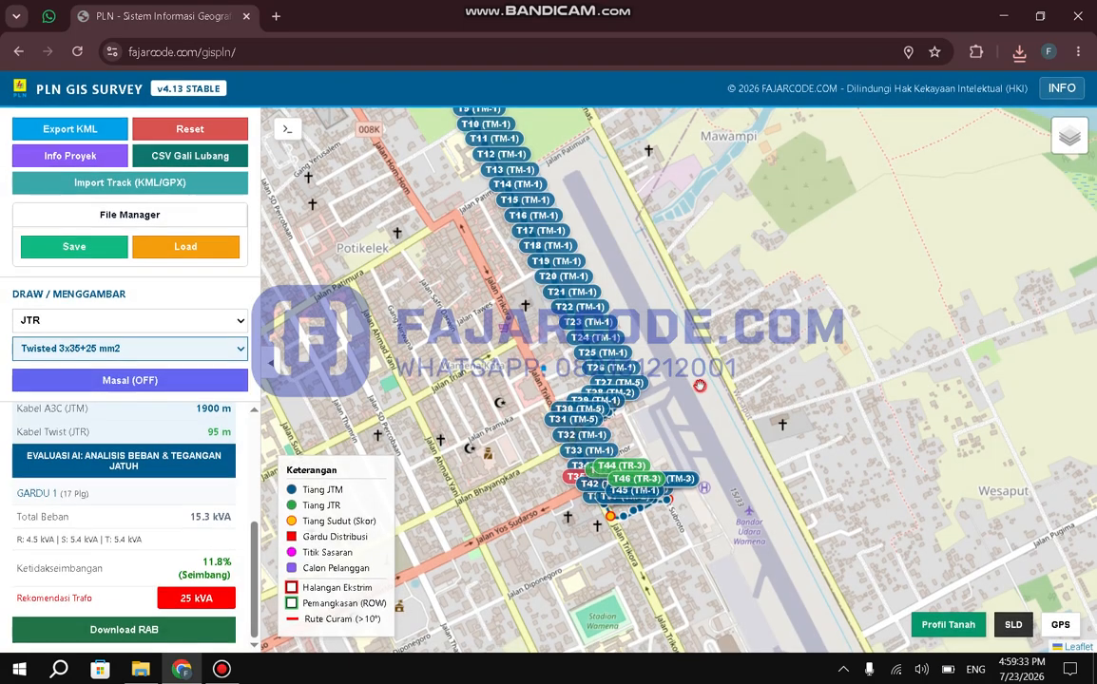
- Open the Update Information, highlight the Update 4.13 STABLE change list to review it, and close the window
{"action": "left_click_drag", "start_coordinate": [708, 387], "coordinate": [755, 449]}
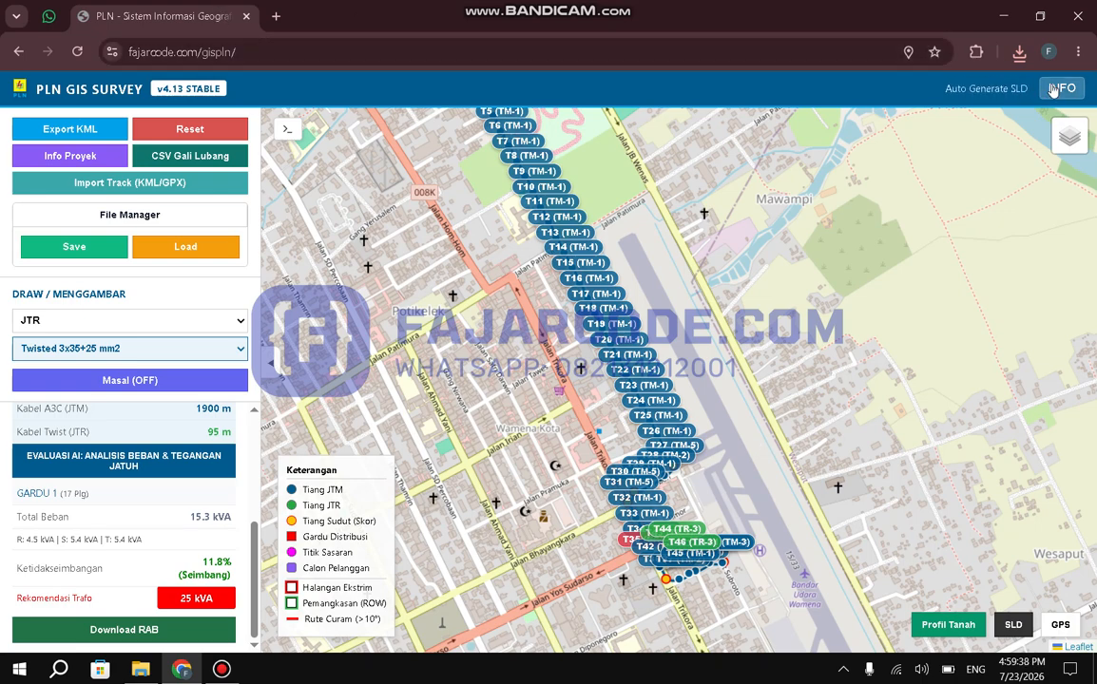
{"action": "left_click", "coordinate": [202, 87]}
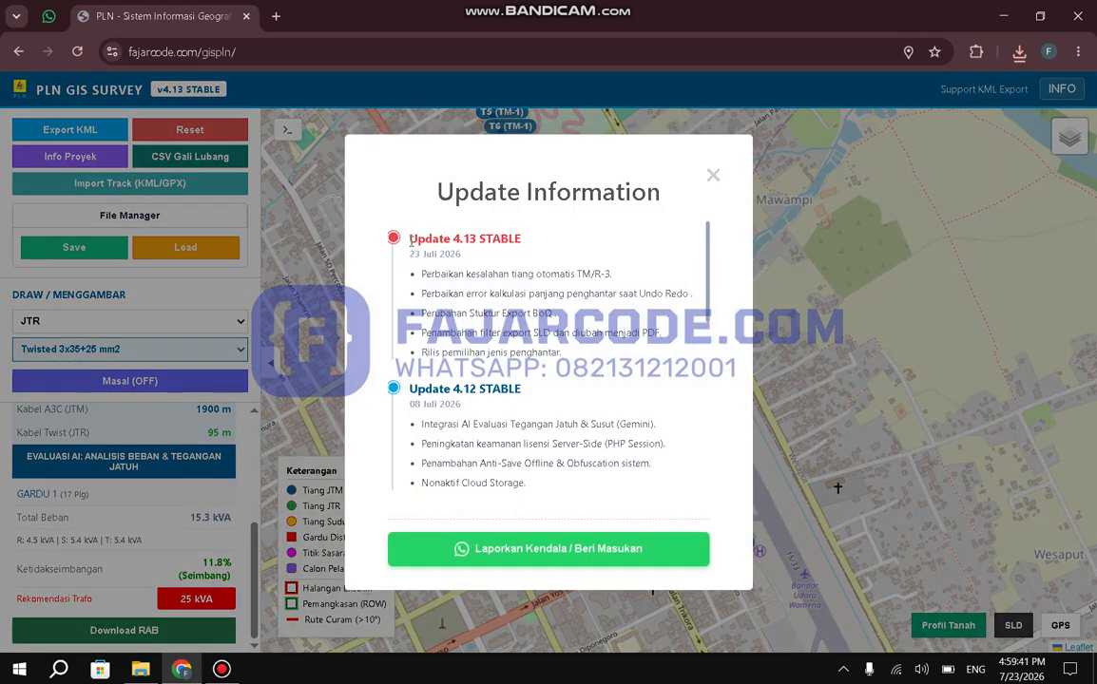
{"action": "left_click_drag", "start_coordinate": [411, 241], "coordinate": [581, 361]}
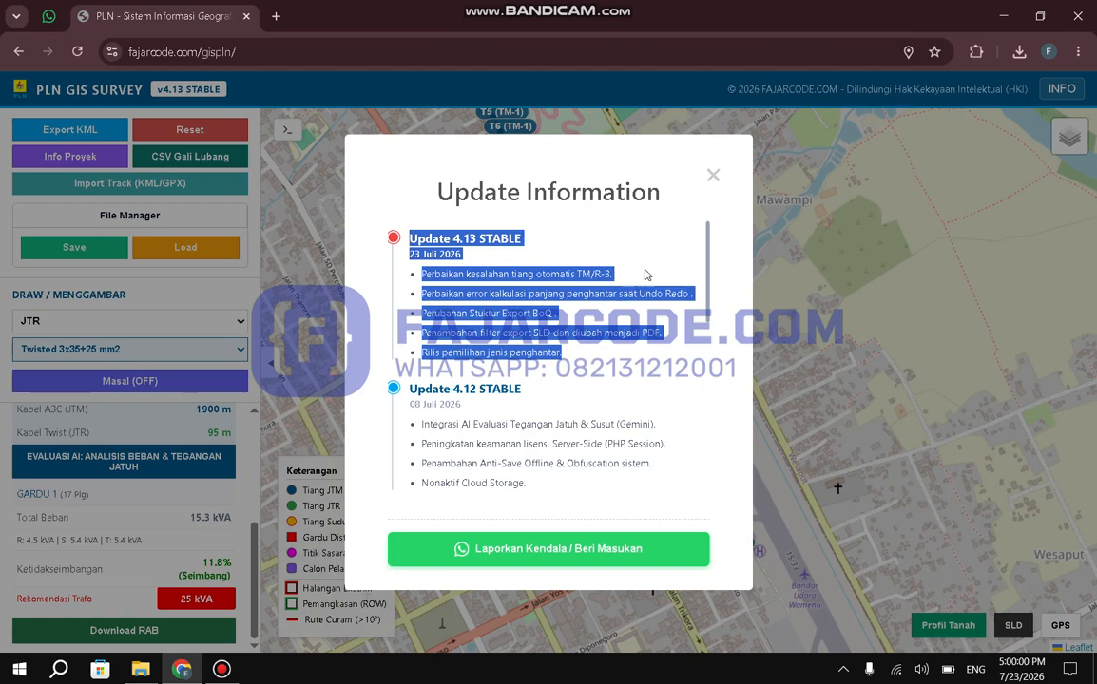
{"action": "left_click", "coordinate": [583, 245]}
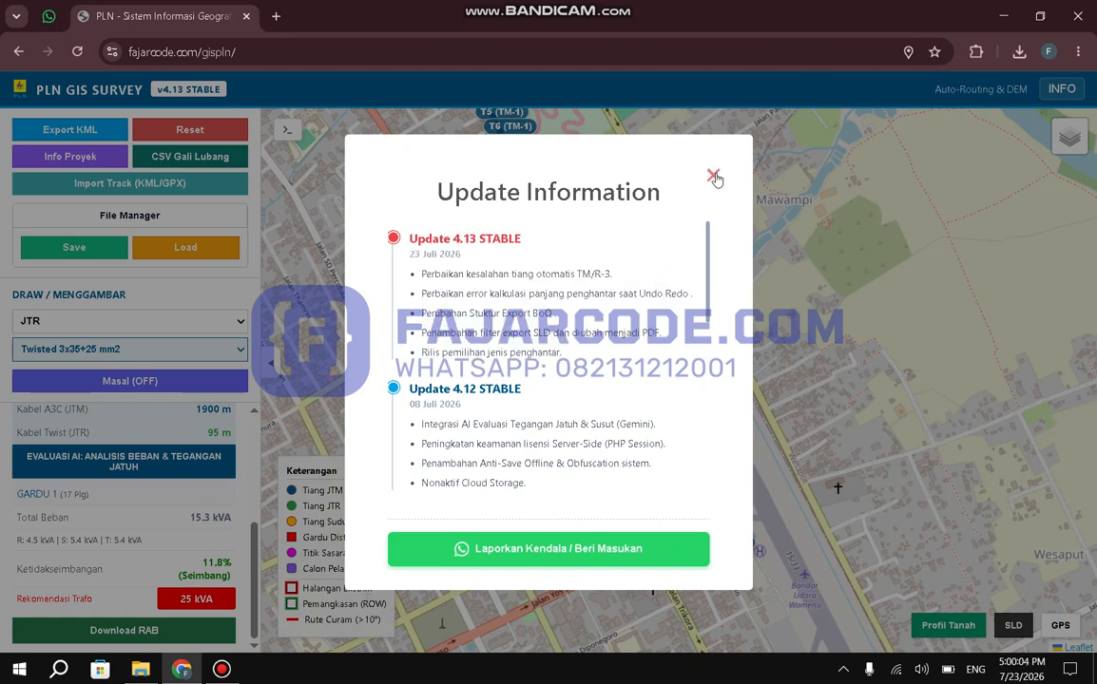
{"action": "left_click", "coordinate": [714, 176]}
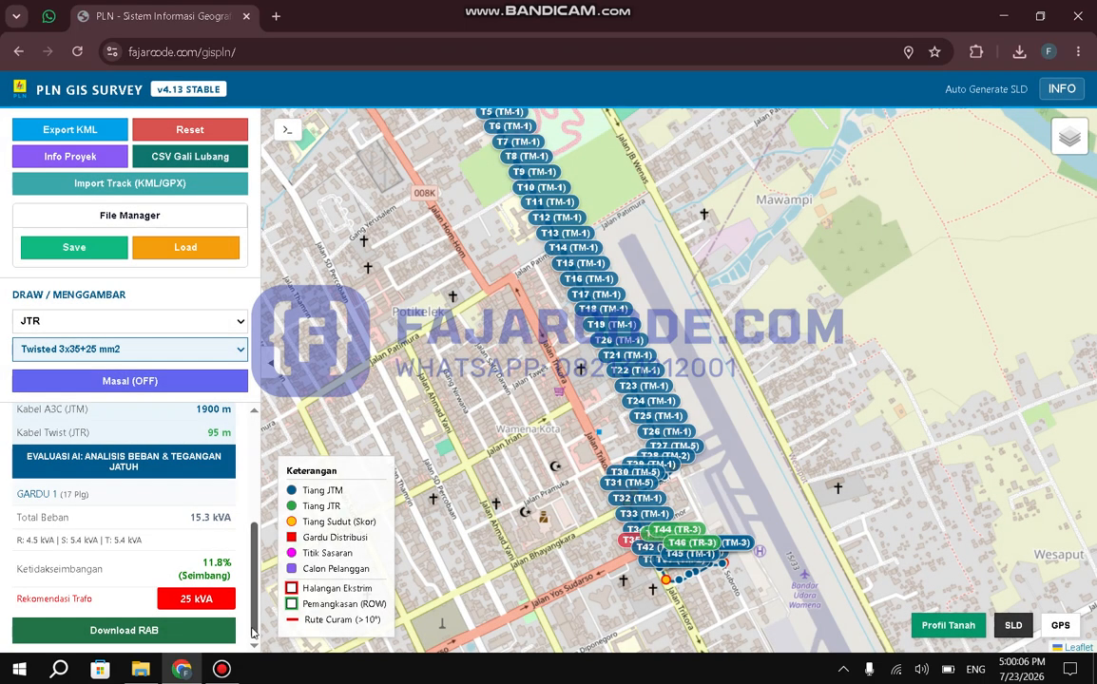